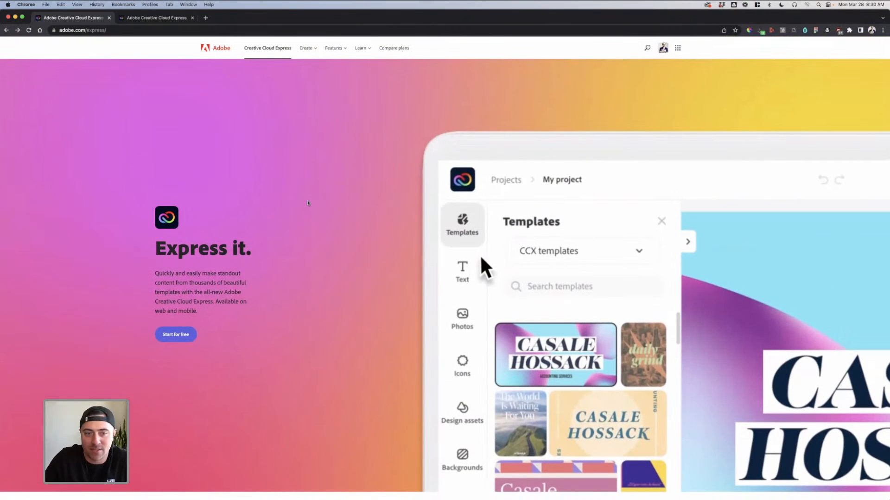
Look through the Creative Cloud Express landing page, including its template, design-tool and collaboration sections.
scroll(307, 203, "down", 8)
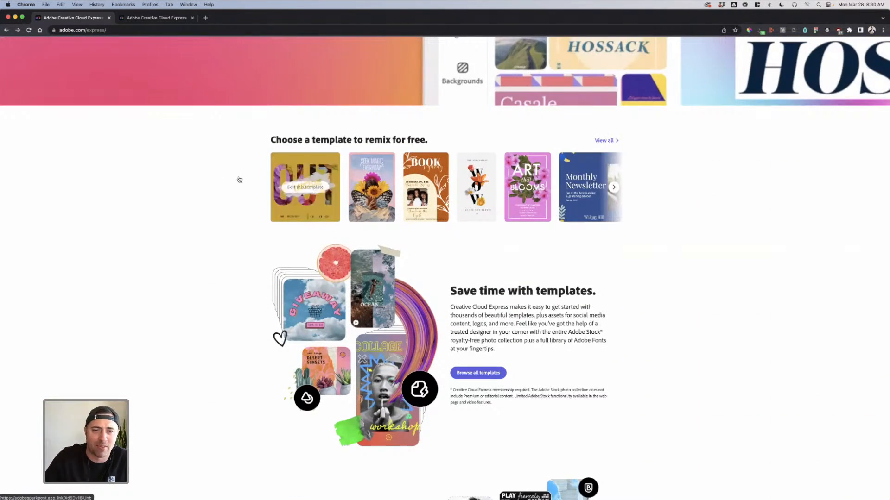
scroll(571, 250, "down", 3)
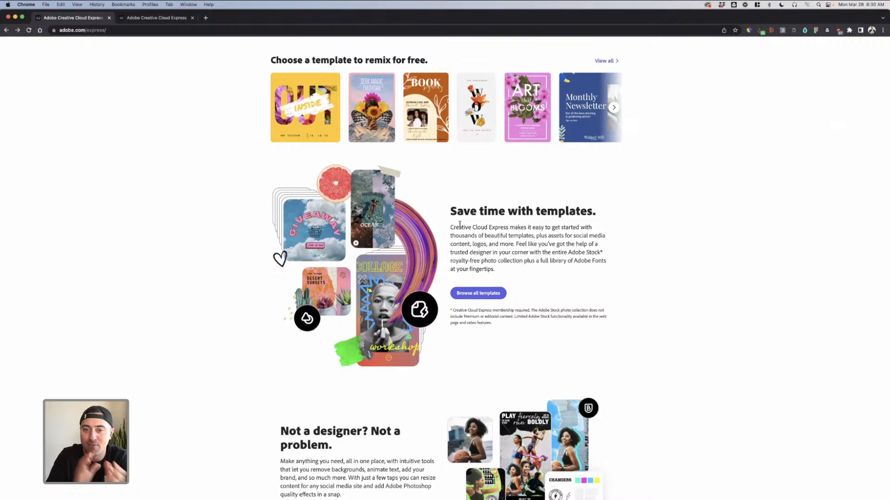
scroll(460, 225, "down", 8)
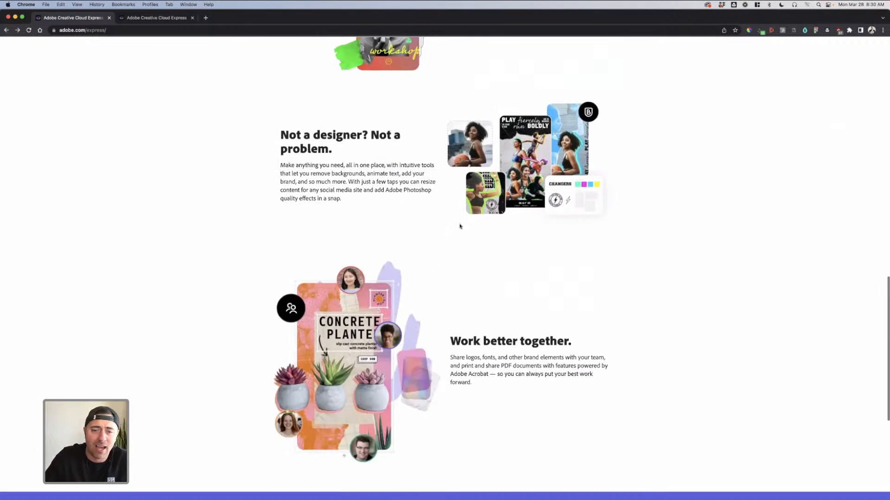
scroll(460, 227, "up", 15)
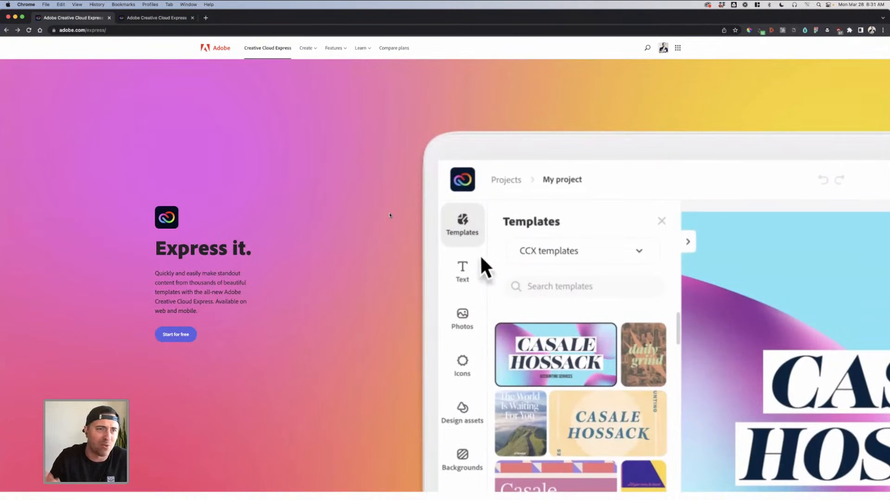
Switch to the Express home page and review the new-project types, quick actions and saved brands.
left_click(152, 15)
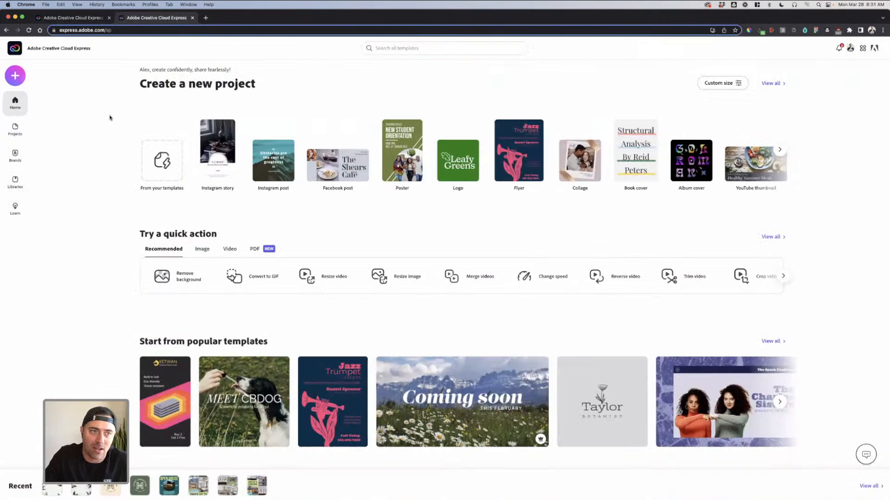
scroll(109, 117, "down", 1)
scroll(109, 117, "up", 1)
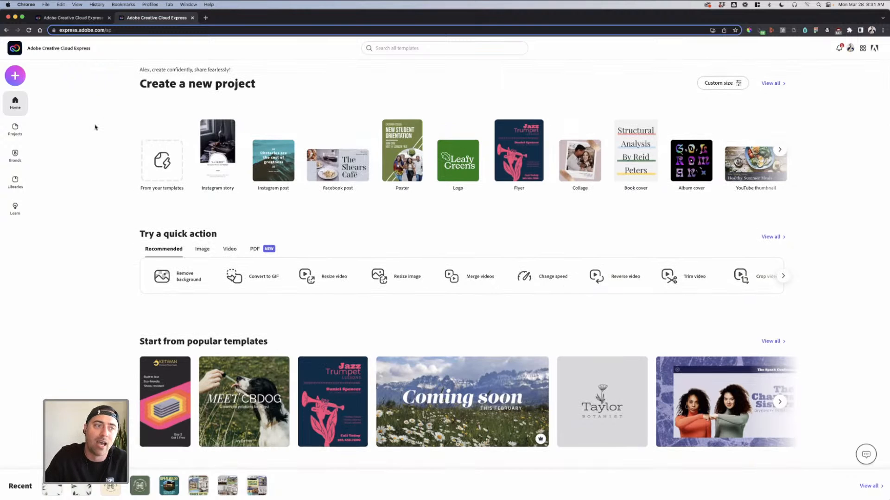
left_click(14, 79)
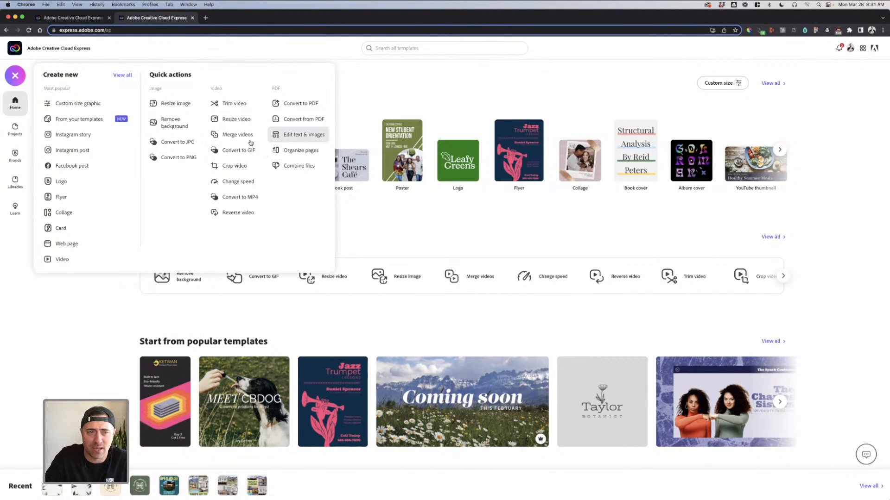
left_click(212, 49)
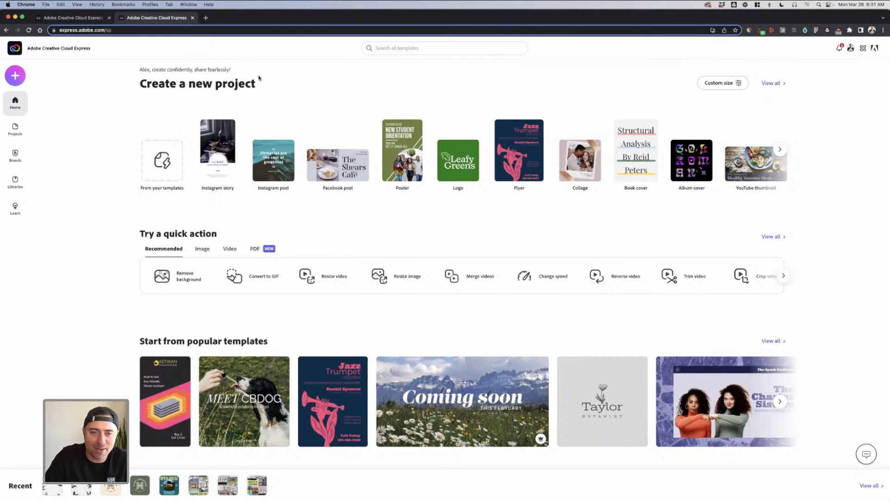
left_click(15, 155)
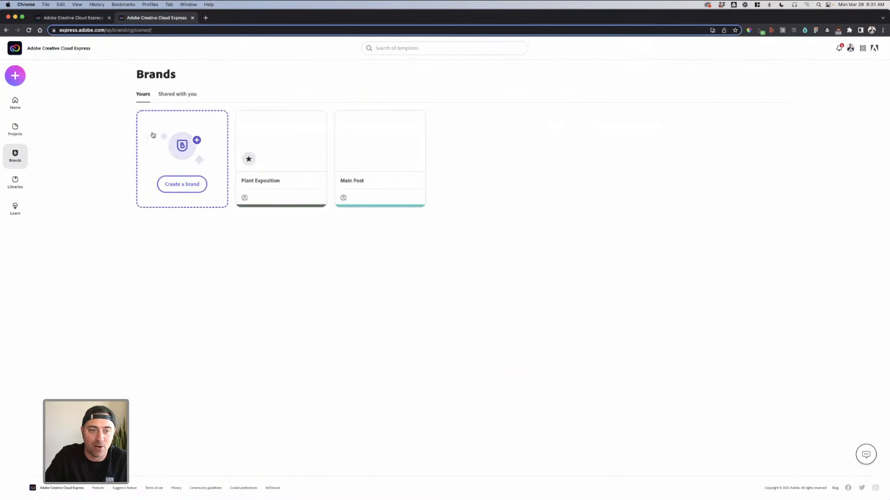
Duplicate the Plant Exposition Logo project as "Plant Exposition Logo copy" and open the copy for editing.
left_click(23, 125)
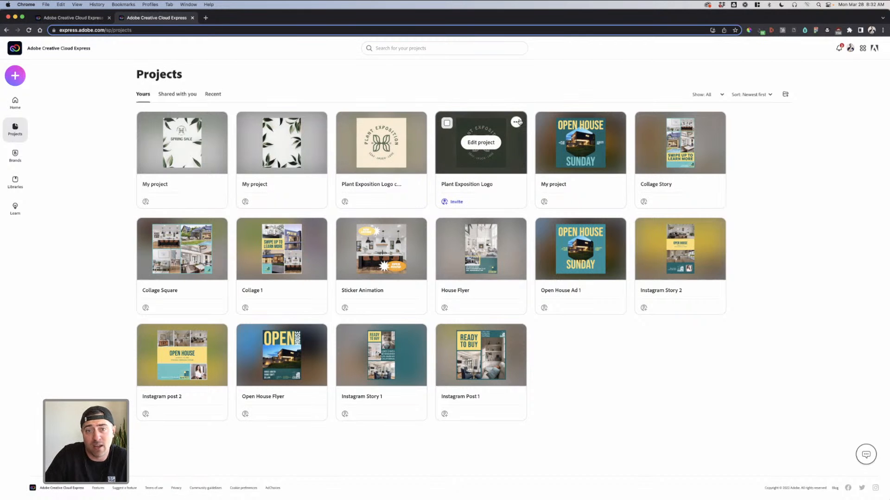
left_click(517, 122)
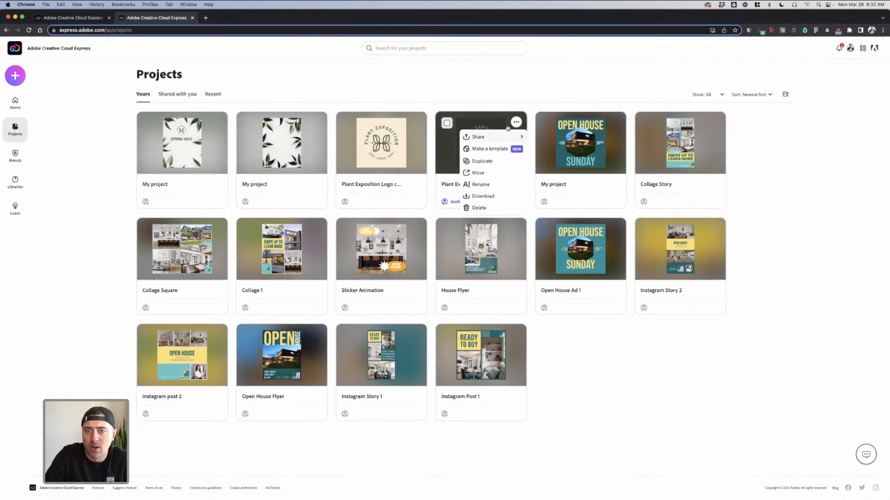
left_click(478, 162)
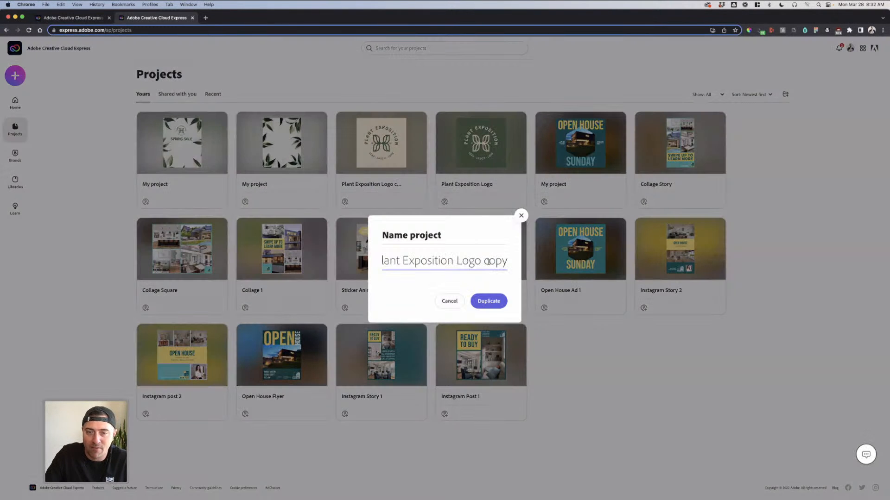
left_click(492, 298)
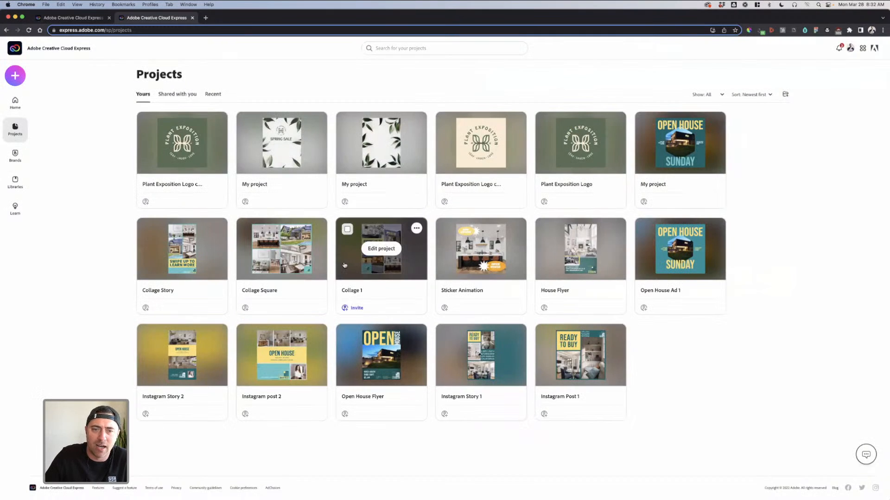
left_click(190, 163)
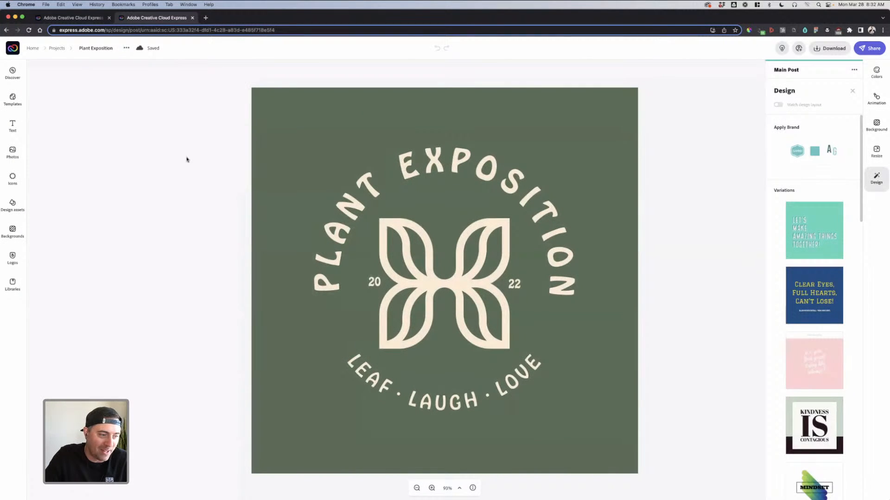
Ungroup the logo's elements and select the circular "Plant Exposition" text.
left_click(404, 174)
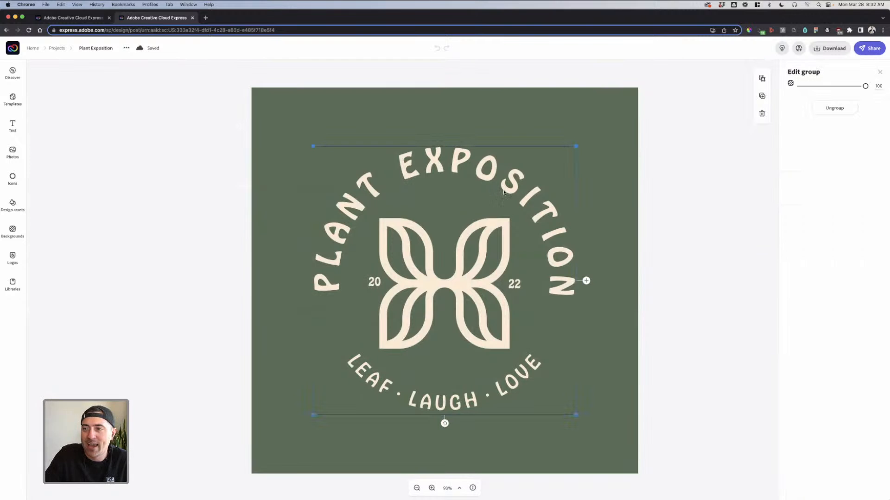
left_click(836, 109)
left_click(555, 228)
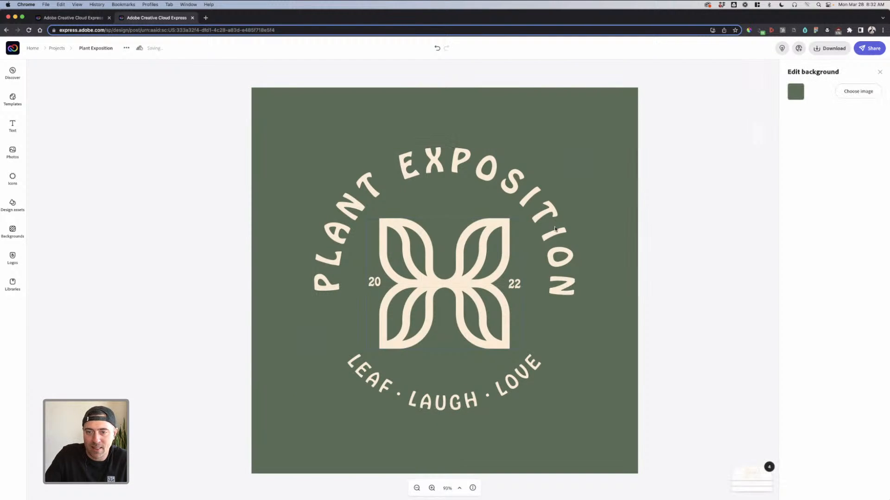
left_click(555, 229)
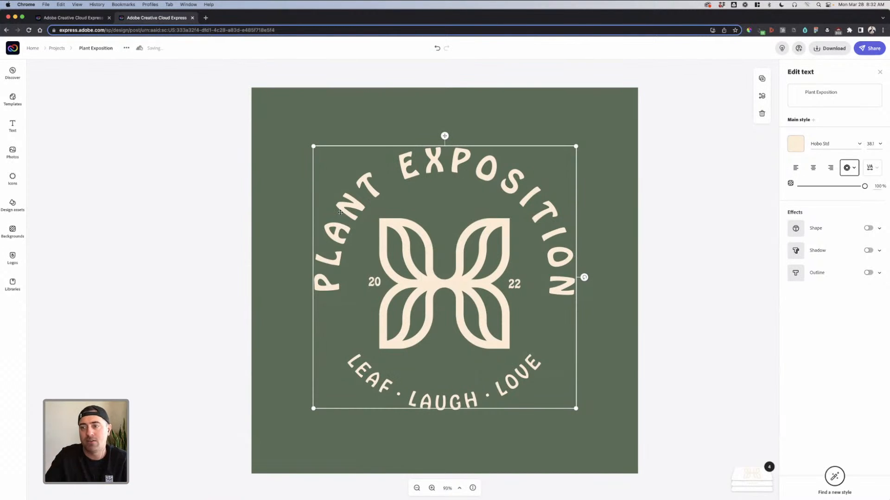
Try the two arc layouts on the "Plant Exposition" text and return it to the full-circle curve.
left_click(845, 170)
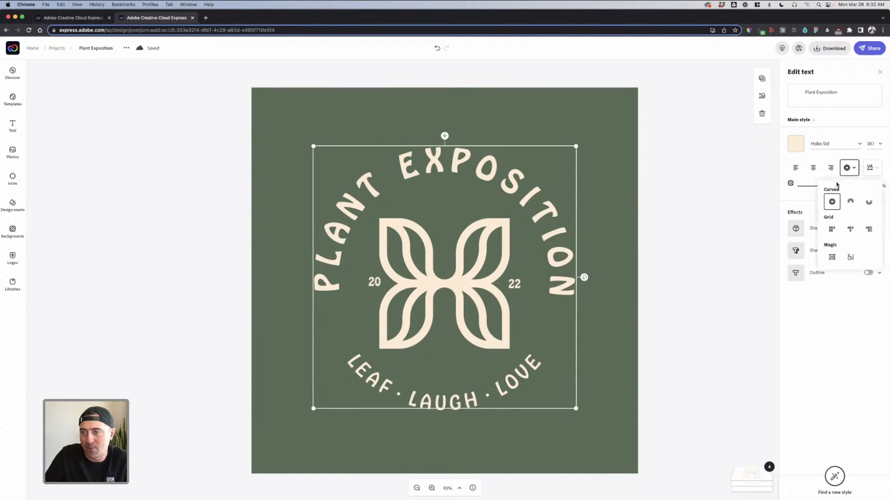
left_click(850, 203)
left_click(866, 204)
left_click(832, 202)
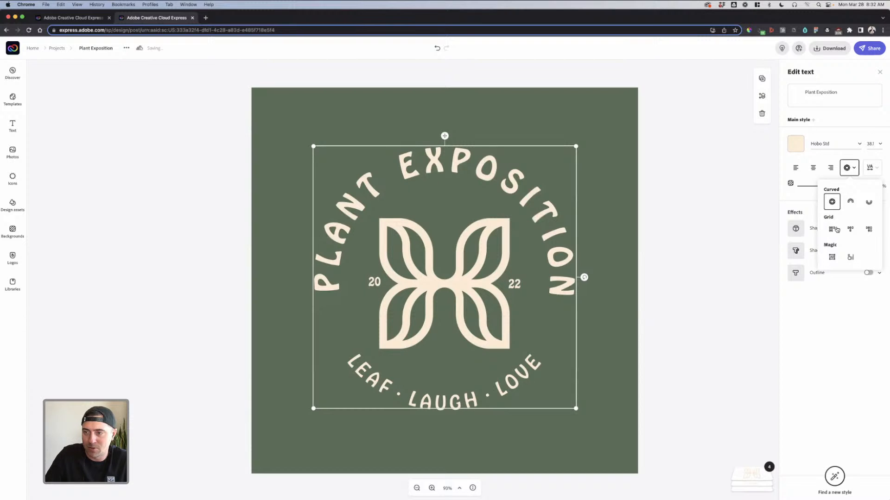
left_click(720, 176)
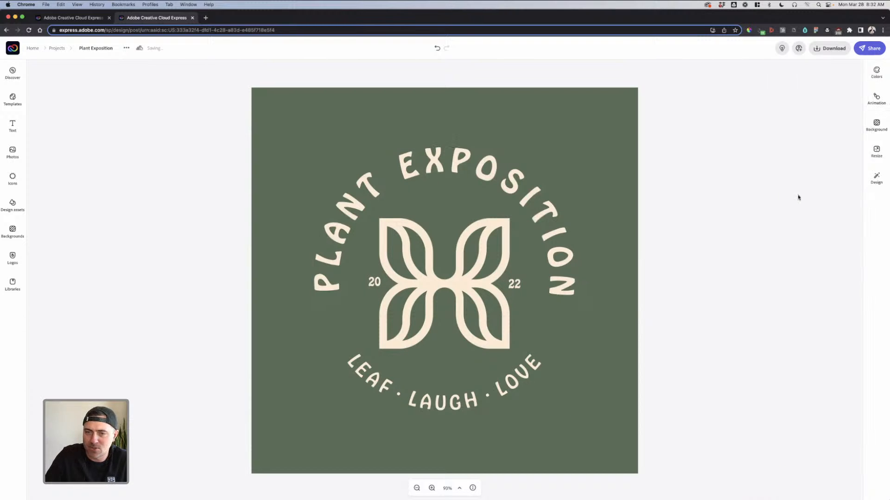
Replace the upper-right leaf of the central symbol with the outlined leaf icon with a diagonal vein from a "leaf" icon search.
left_click(512, 253)
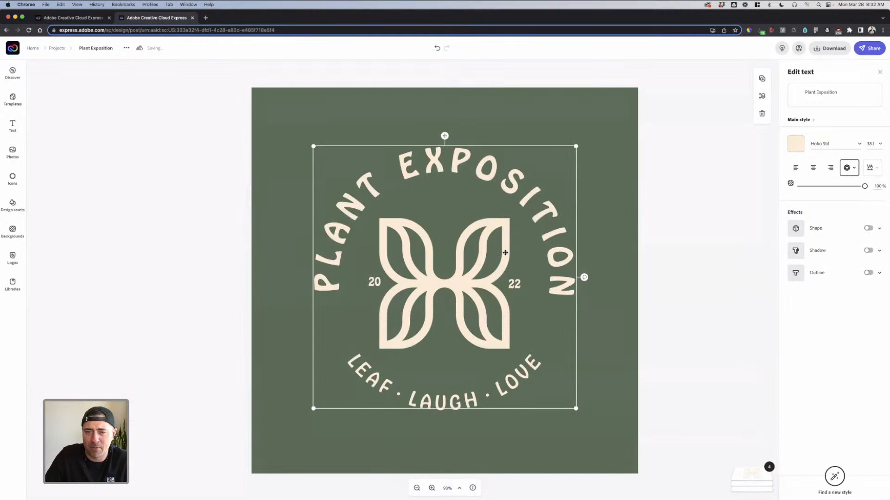
left_click(744, 478)
left_click(448, 297)
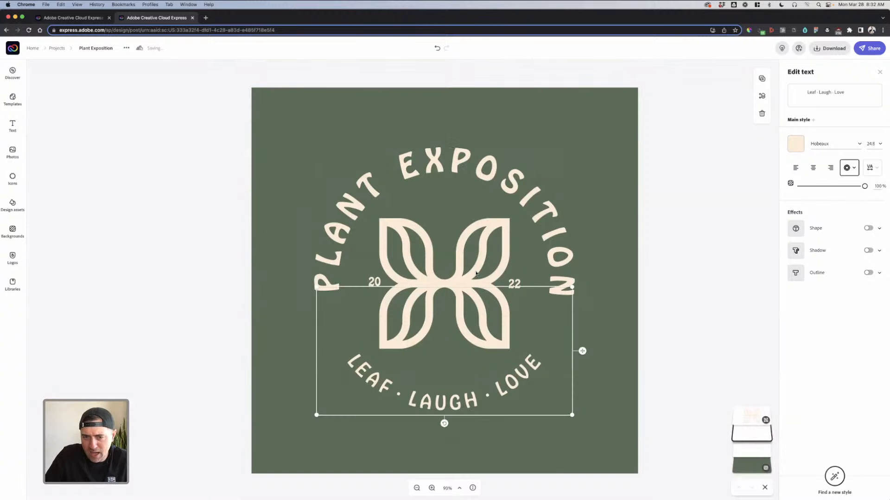
left_click(477, 270)
scroll(477, 271, "up", 10)
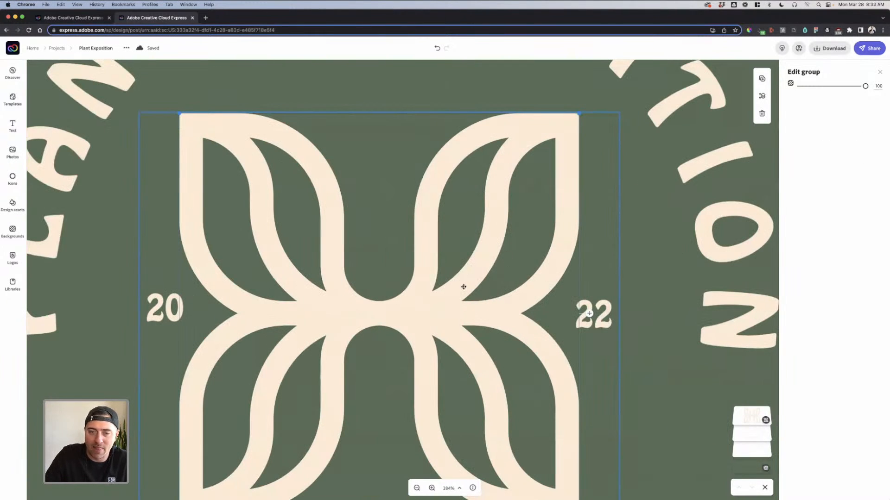
double_click(464, 287)
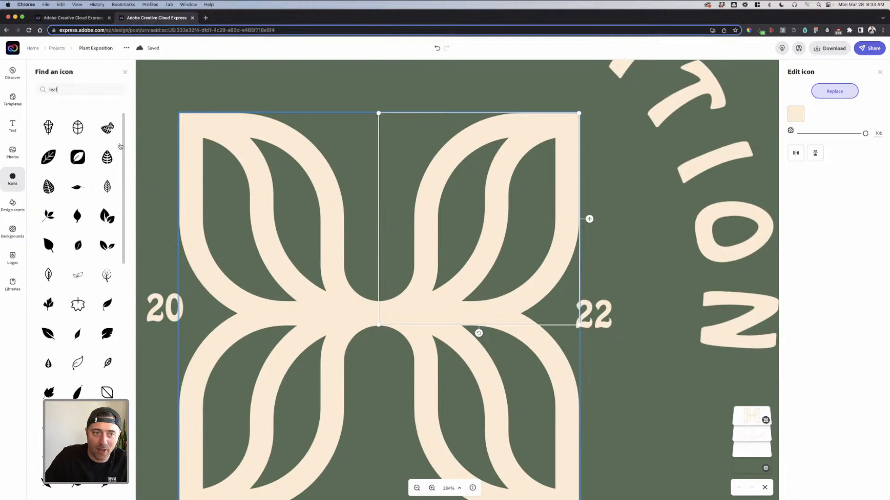
scroll(78, 173, "down", 3)
scroll(107, 217, "down", 5)
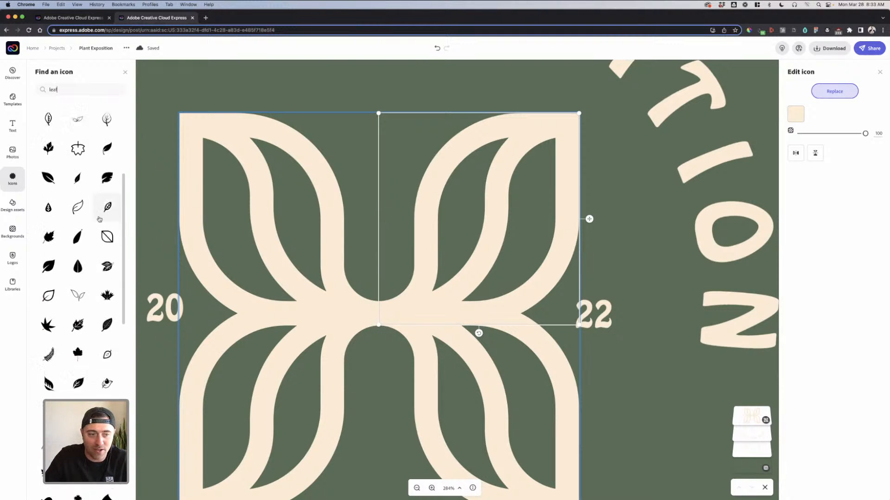
left_click(111, 223)
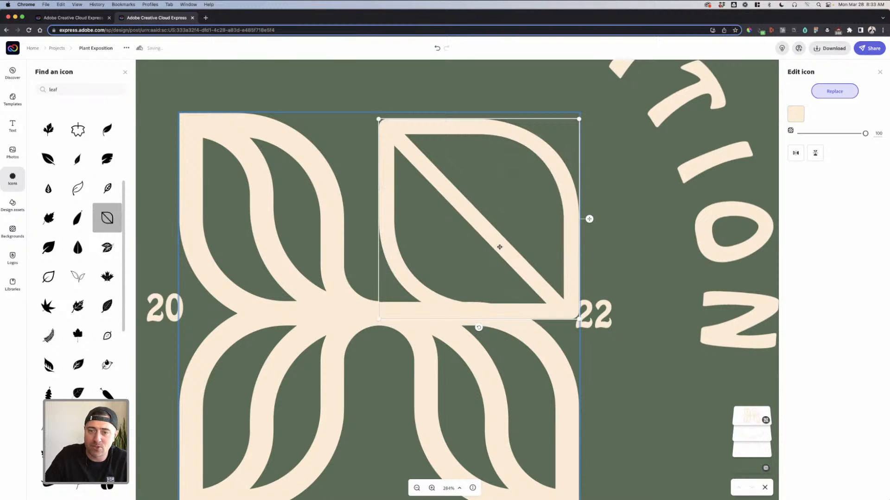
scroll(381, 206, "down", 5)
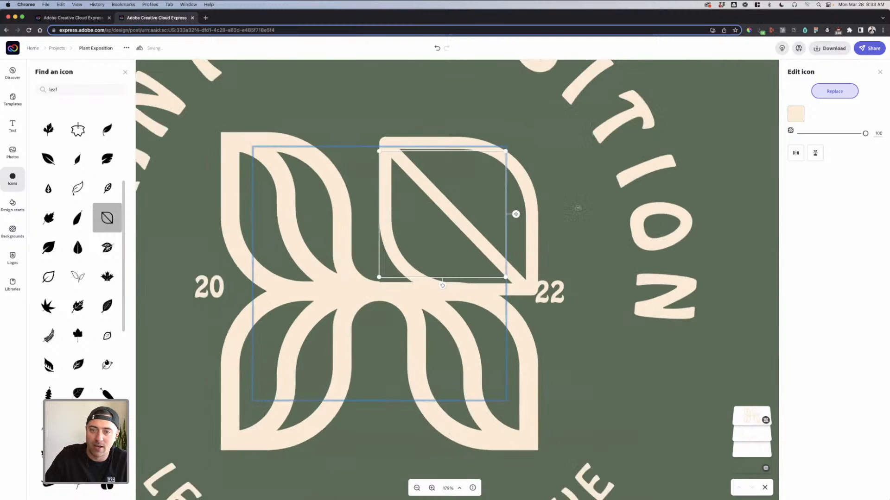
left_click(429, 204)
left_click(426, 206)
left_click(426, 207)
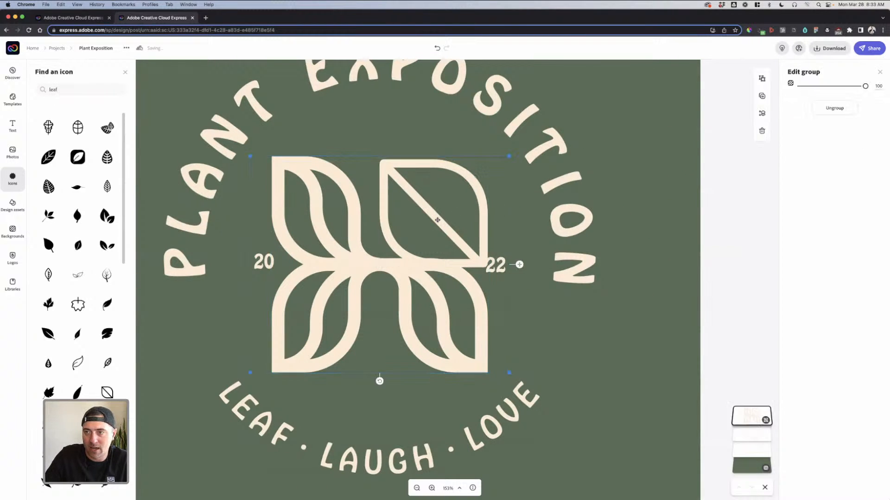
key("Escape")
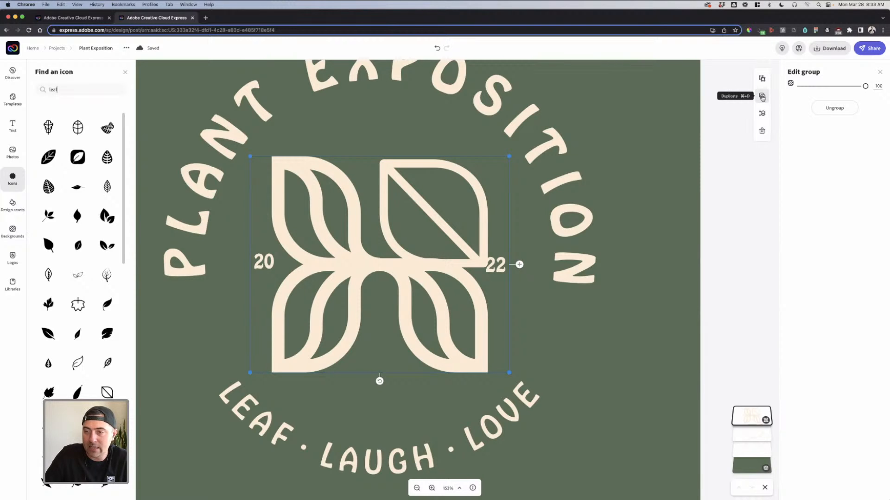
left_click(762, 97)
left_click_drag(487, 195, 595, 175)
key("Delete")
Flip the replaced upper-right leaf icon horizontally so its vein points toward the symbol's centre, and deselect it.
left_click(426, 207)
double_click(429, 209)
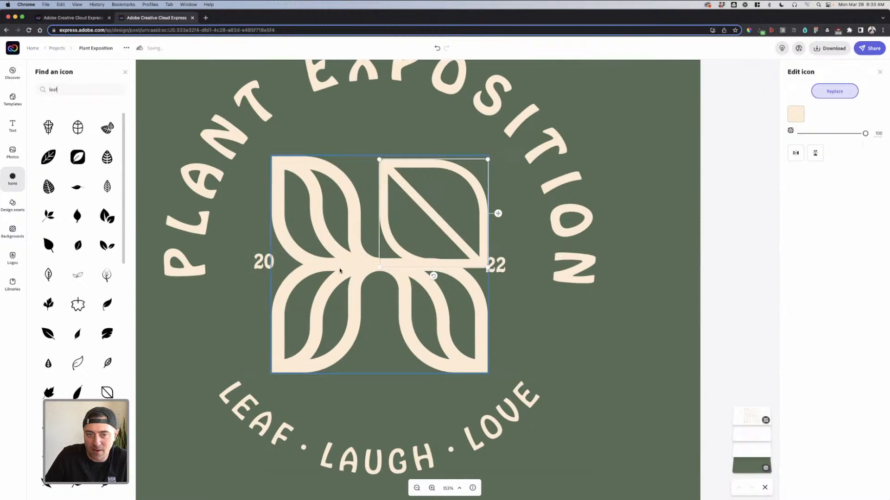
left_click(796, 153)
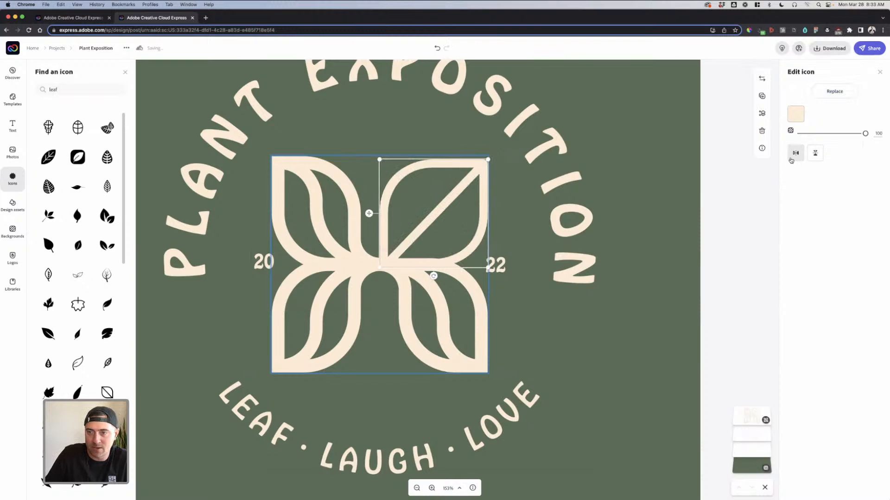
left_click(631, 207)
scroll(380, 226, "down", 5)
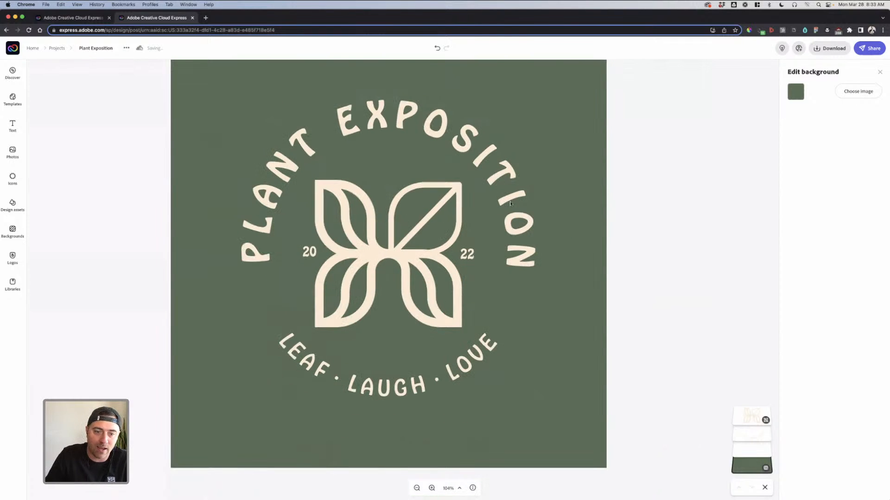
left_click(609, 175)
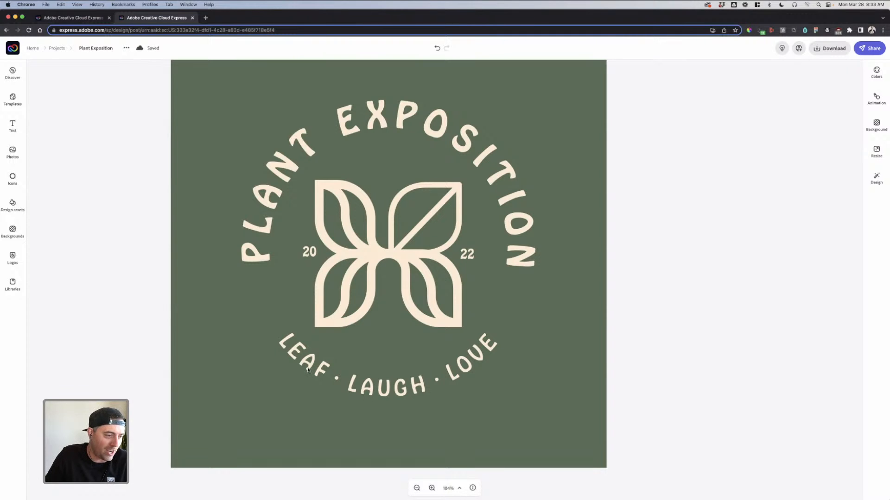
left_click(307, 371)
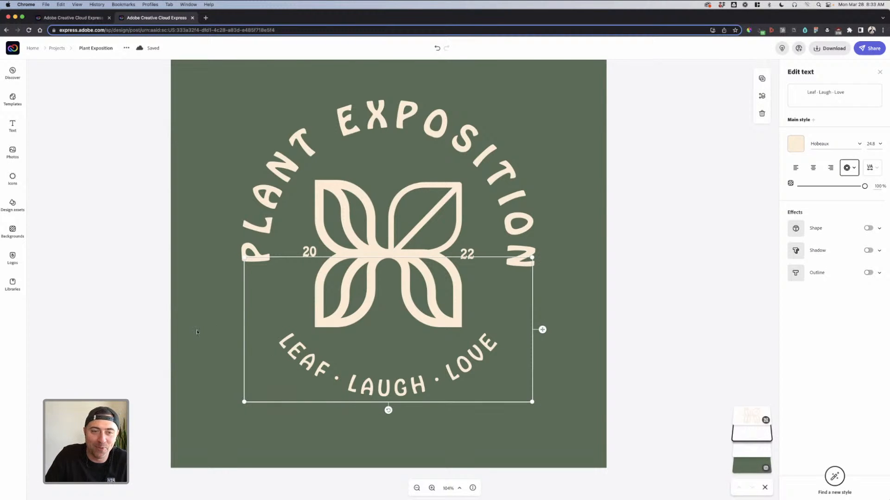
left_click(96, 298)
scroll(96, 298, "up", 2)
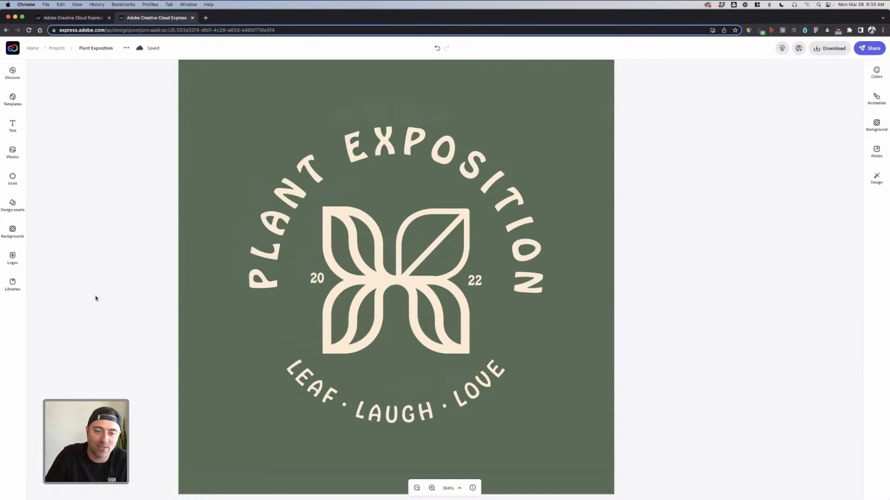
Review the logo's download formats and the background types offered for a PNG, leaving without downloading.
scroll(96, 298, "down", 5)
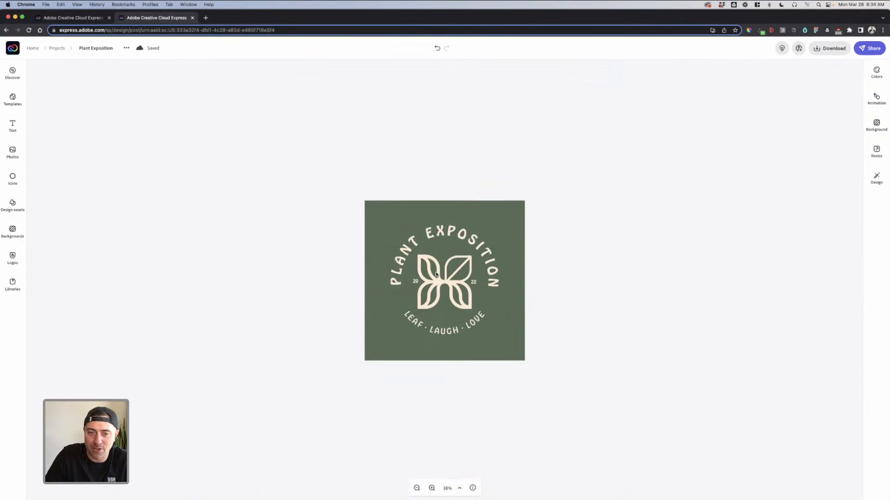
scroll(452, 277, "up", 2)
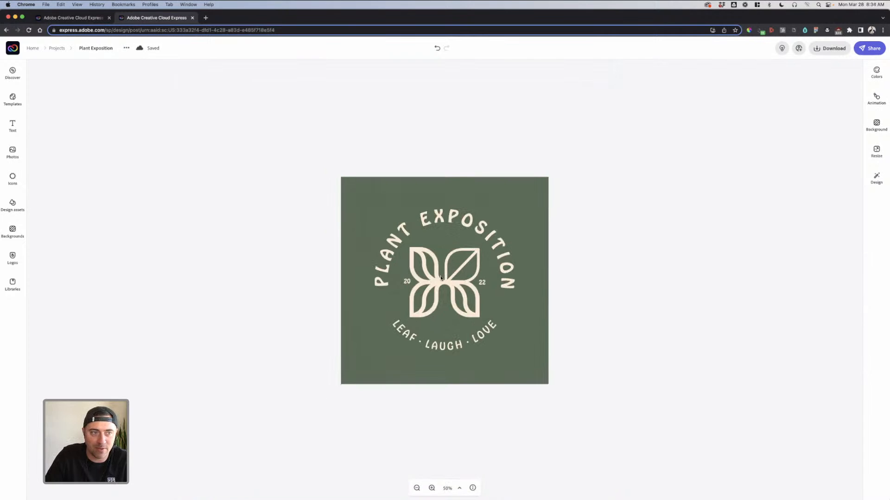
left_click(463, 268)
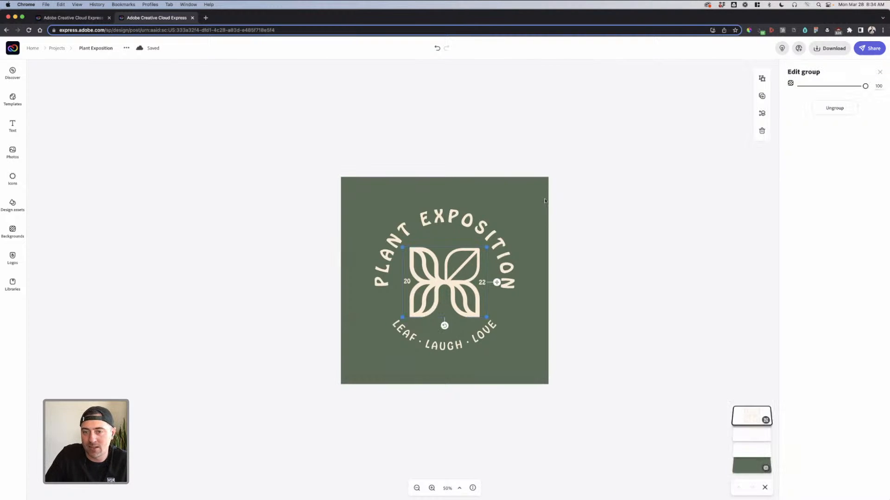
left_click(576, 202)
left_click(825, 52)
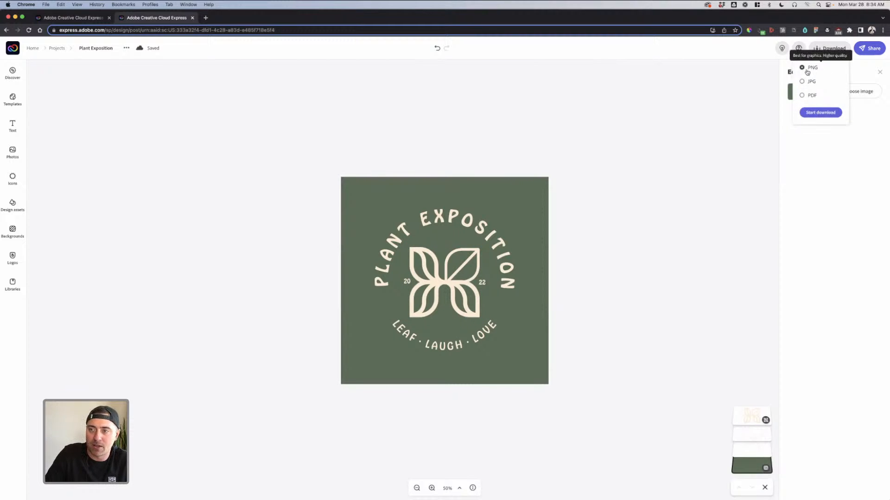
left_click(819, 114)
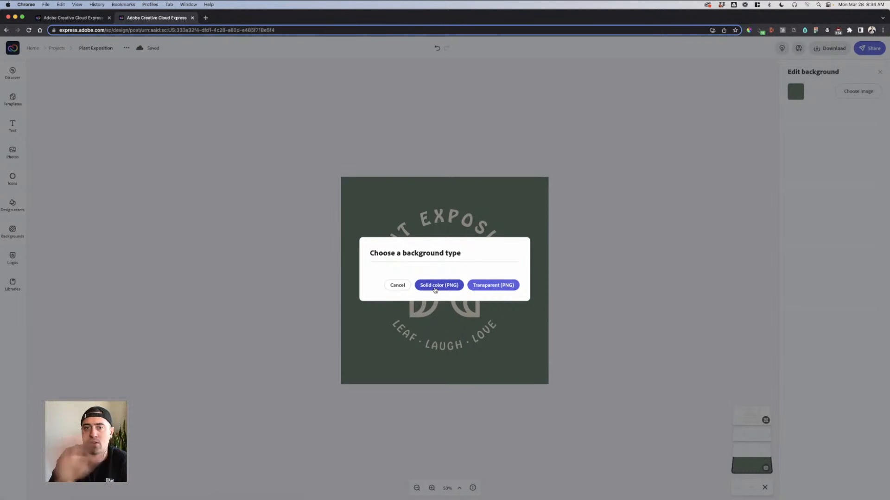
left_click(397, 285)
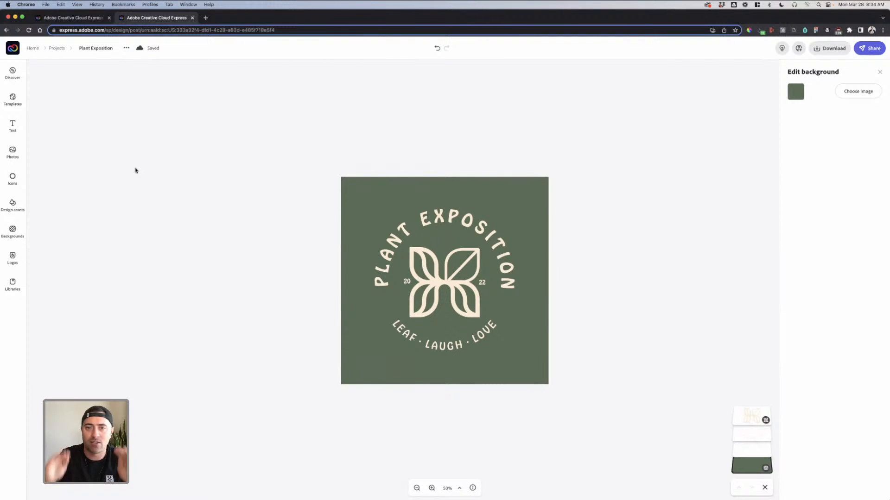
Return to the home page and start a new custom-size graphic.
left_click(33, 48)
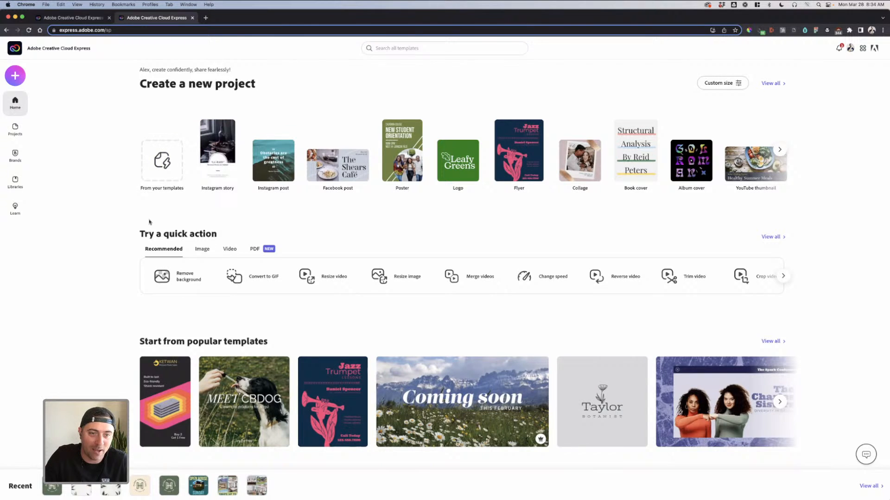
scroll(149, 222, "down", 1)
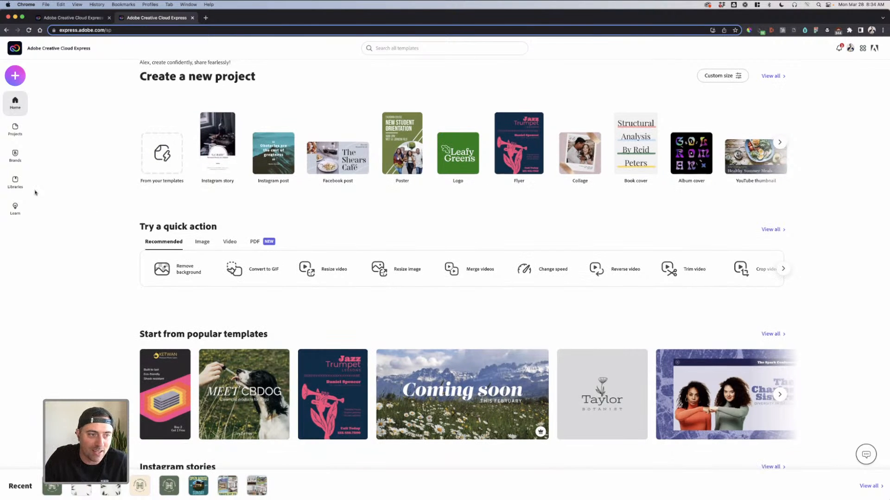
left_click(17, 79)
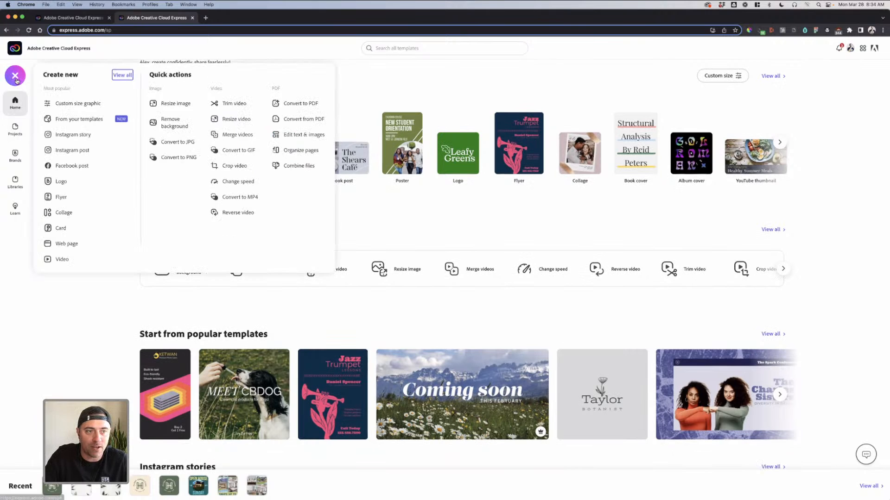
left_click(96, 106)
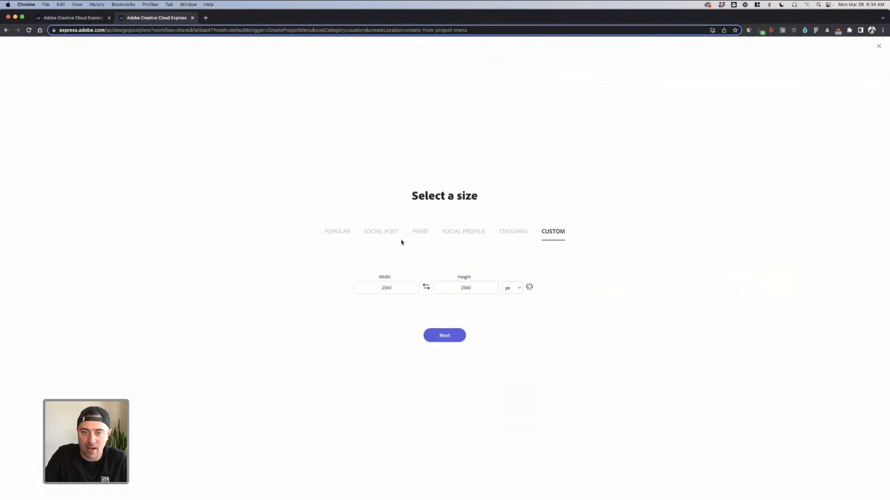
Compare the popular, social post and print size presets, and create a blank project in the 8.5 x 11 in Letter print size.
left_click(350, 232)
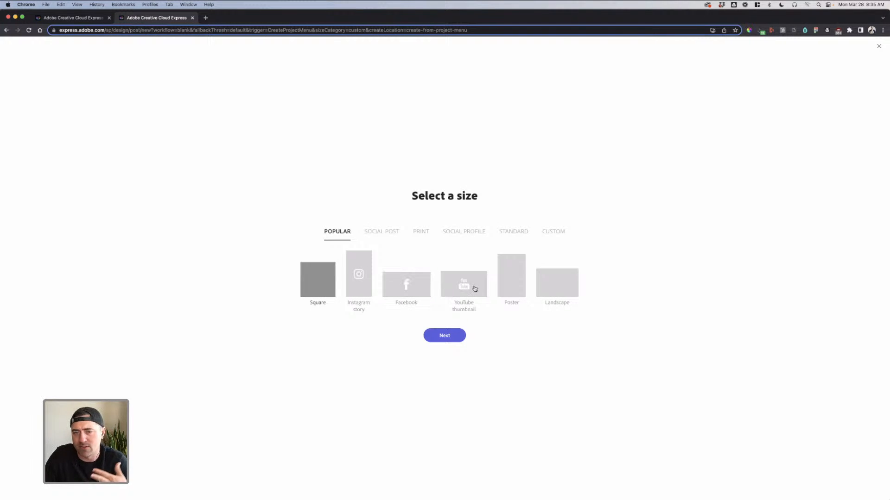
left_click(375, 233)
left_click(416, 236)
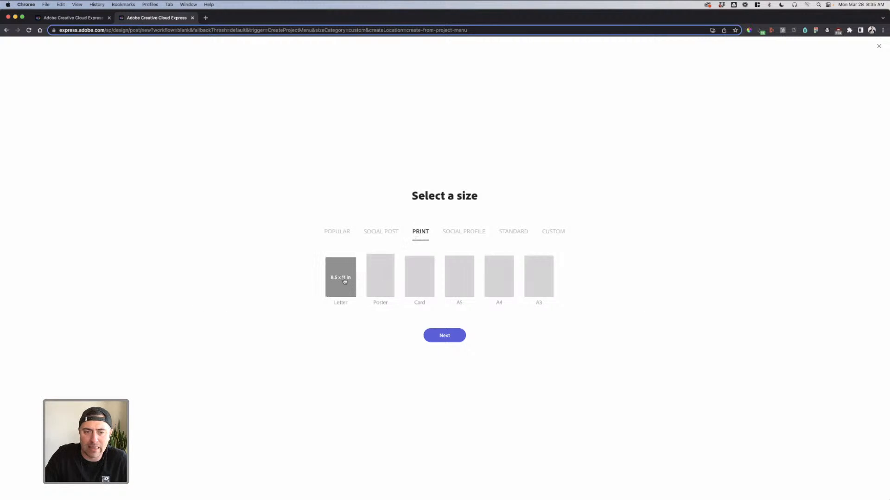
left_click(381, 233)
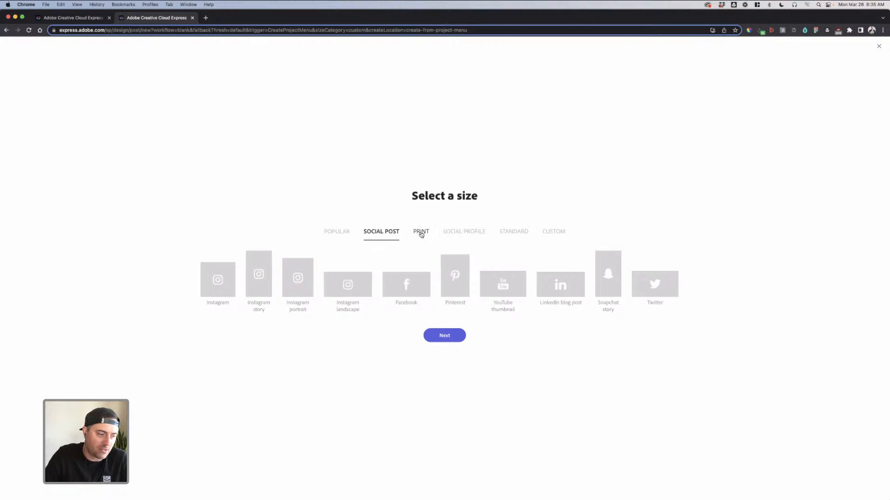
left_click(421, 233)
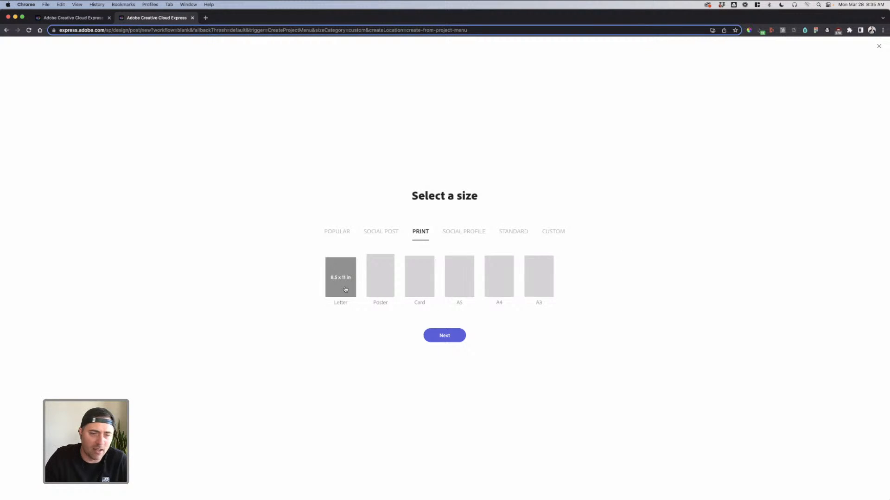
left_click(439, 335)
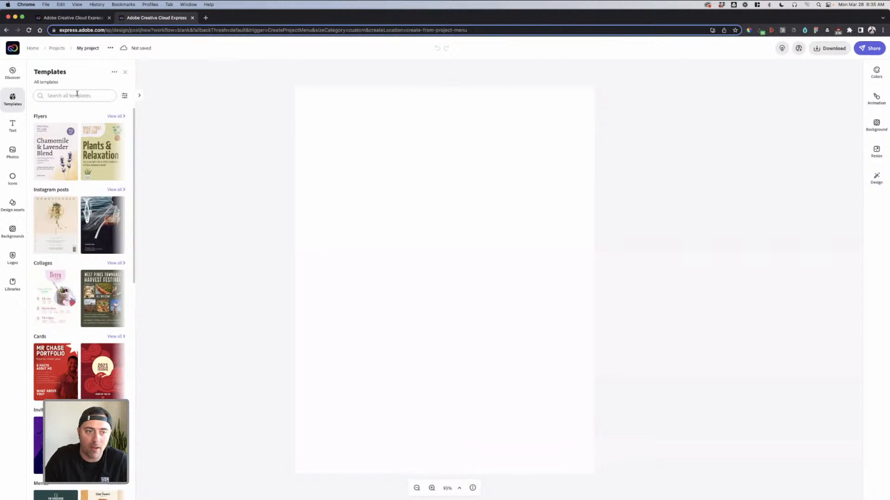
Leave the templates and search the Adobe Stock photos for "plant".
left_click(77, 94)
left_click(203, 111)
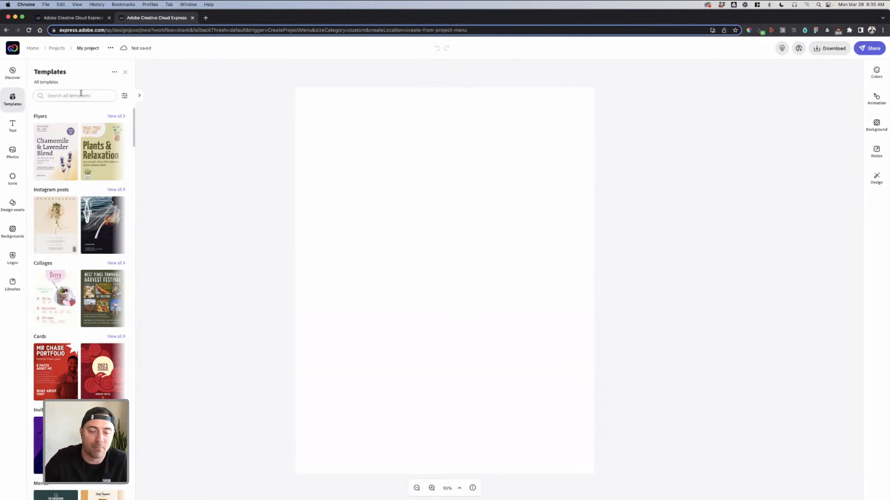
left_click(339, 181)
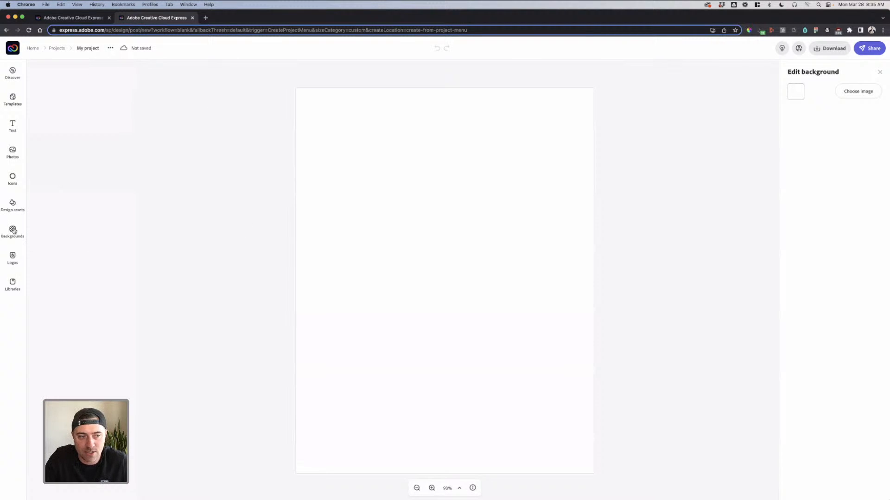
left_click(19, 149)
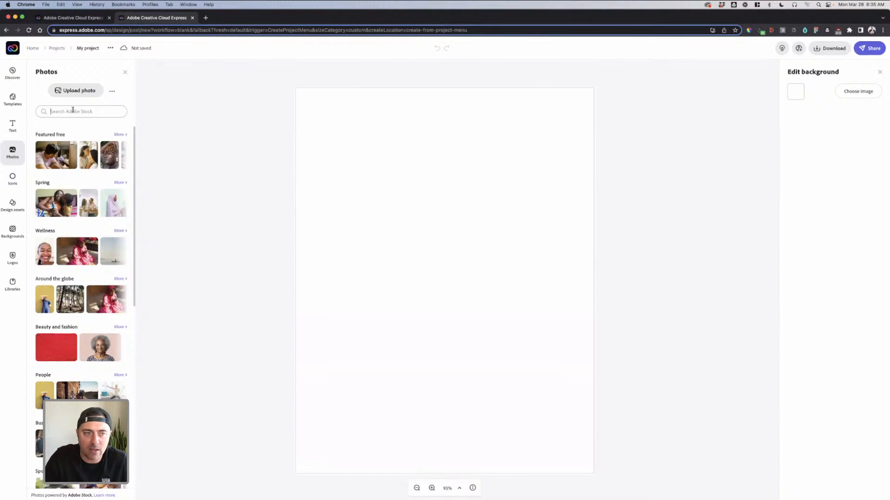
type("plant")
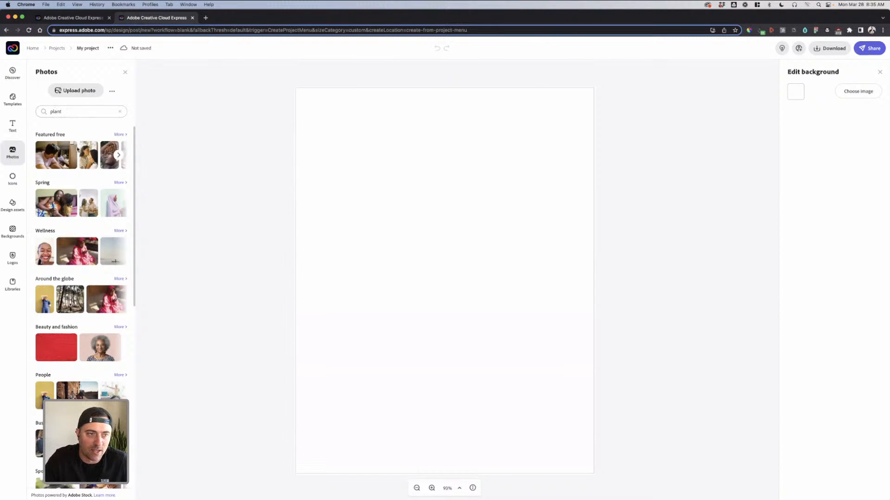
scroll(64, 233, "down", 1)
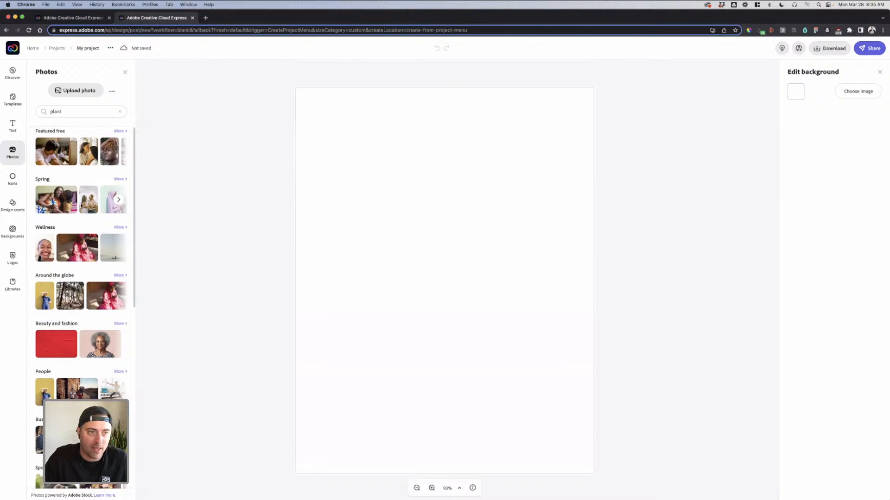
double_click(70, 112)
key("BackSpace")
type("pla")
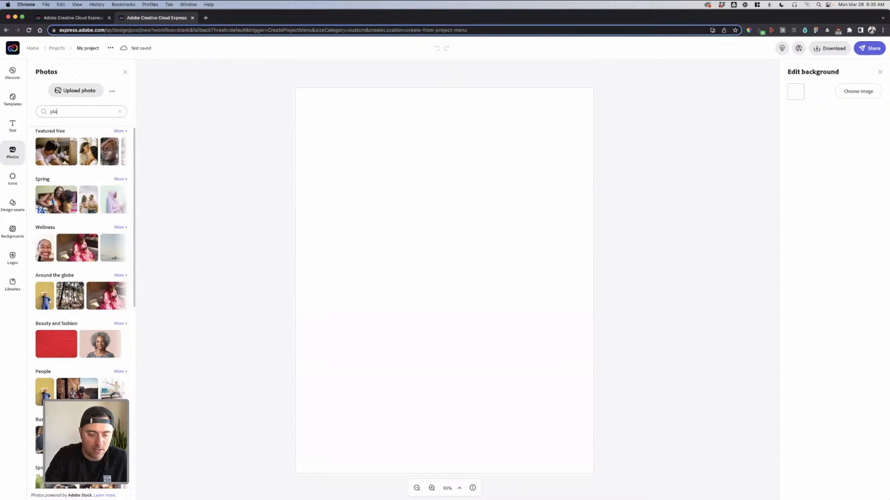
key("Return")
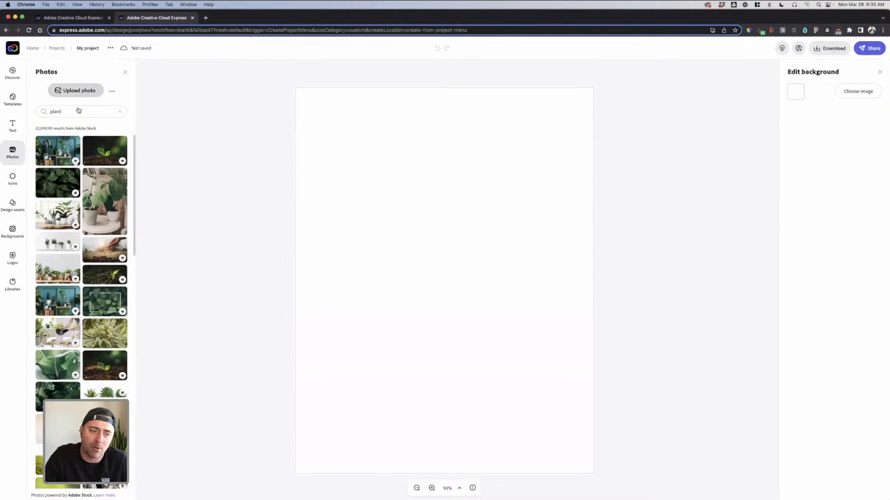
Browse the plant photos and add the one with green leaves framing a pale empty centre to the page.
scroll(63, 231, "down", 5)
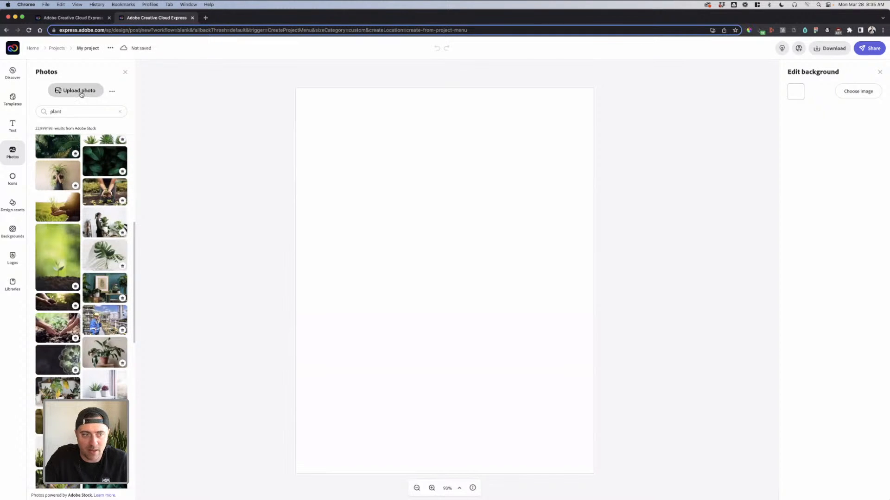
scroll(91, 266, "down", 10)
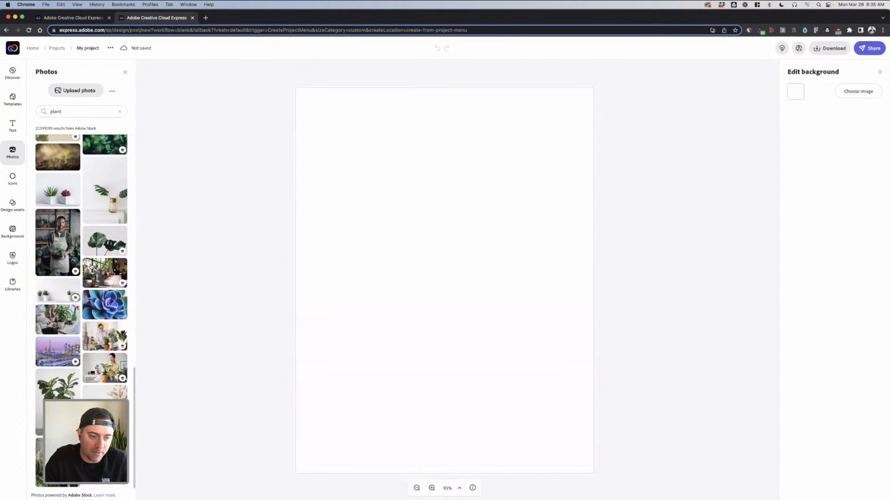
scroll(91, 266, "down", 8)
scroll(92, 266, "down", 2)
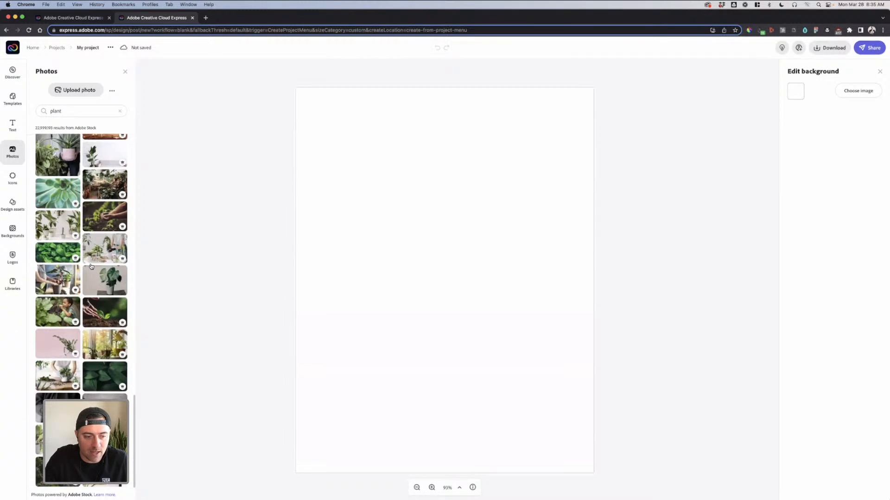
scroll(93, 335, "down", 10)
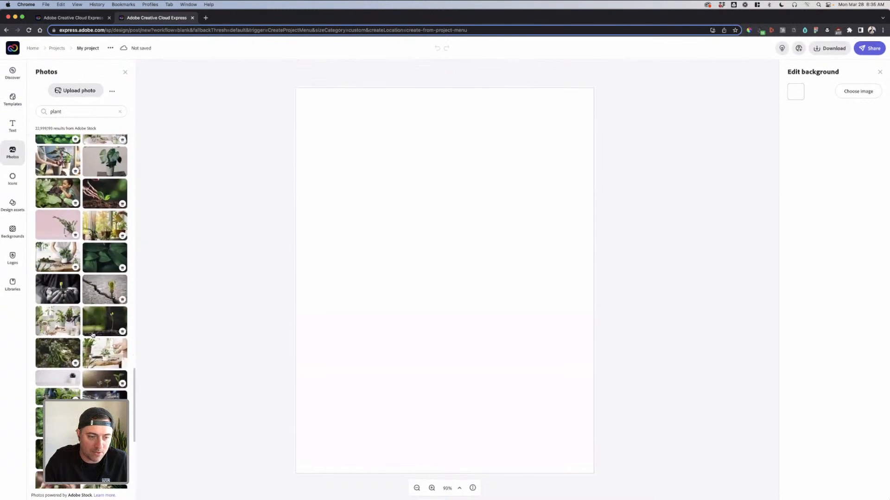
scroll(92, 337, "down", 2)
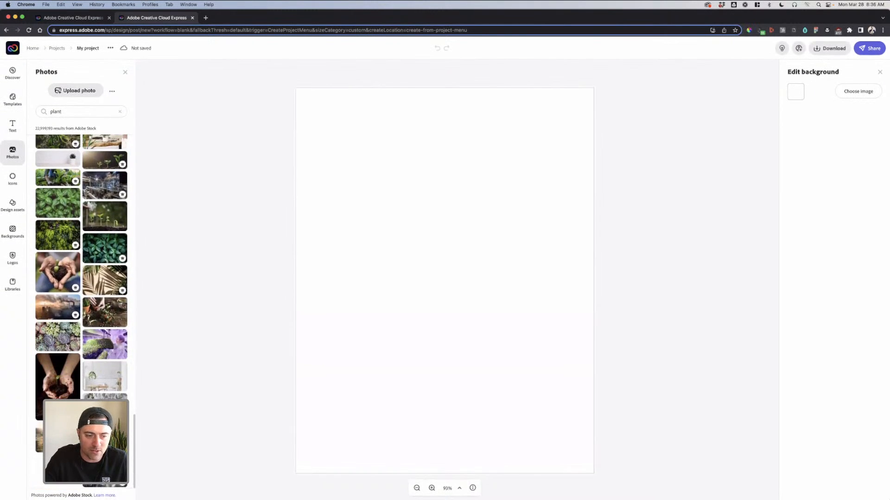
scroll(105, 478, "down", 6)
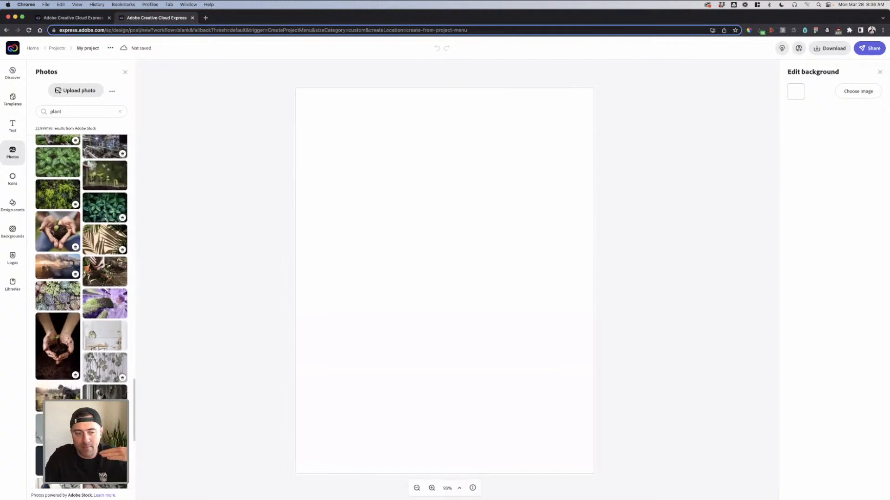
scroll(81, 311, "down", 3)
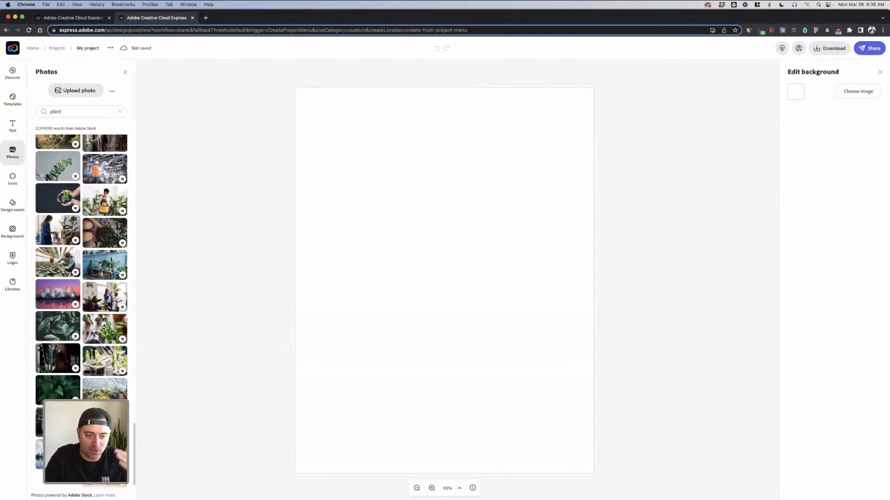
left_click(104, 452)
left_click(428, 298)
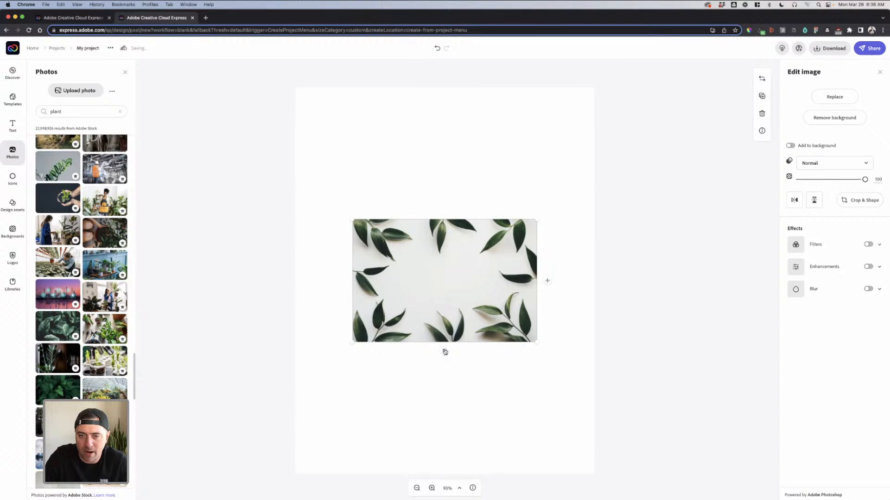
Rotate the leaf photo 90° counterclockwise to portrait, enlarge and position it to cover the whole page, and deselect it.
left_click_drag(447, 353, 552, 284)
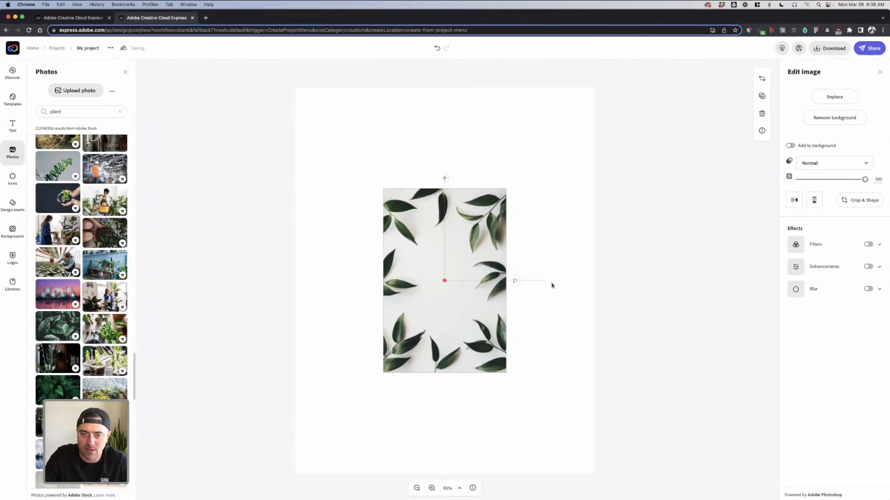
left_click_drag(504, 188, 626, 87)
left_click_drag(579, 110, 492, 146)
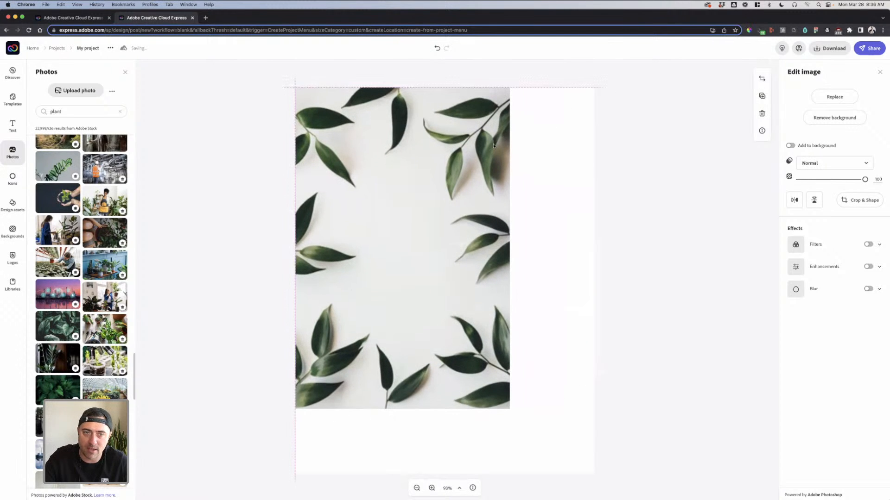
left_click_drag(510, 410, 669, 489)
left_click_drag(533, 417, 533, 390)
left_click(720, 284)
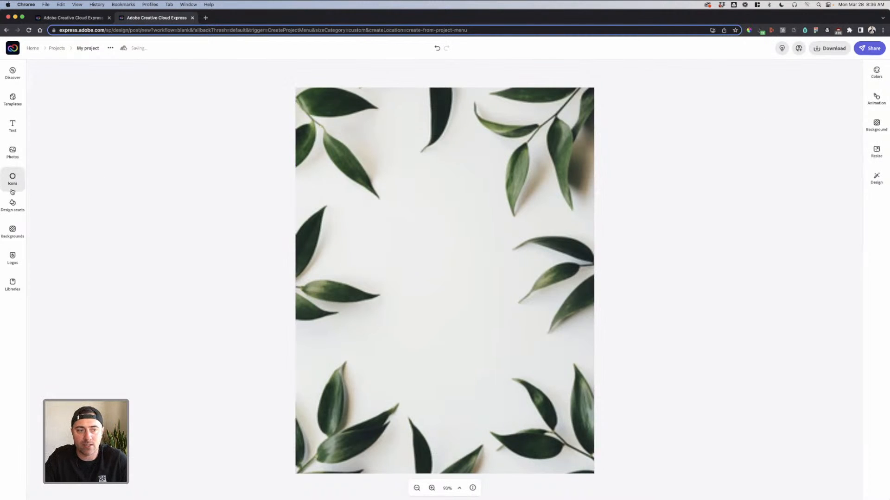
View the saved Plant Exposition brand logos available for the poster.
left_click(14, 256)
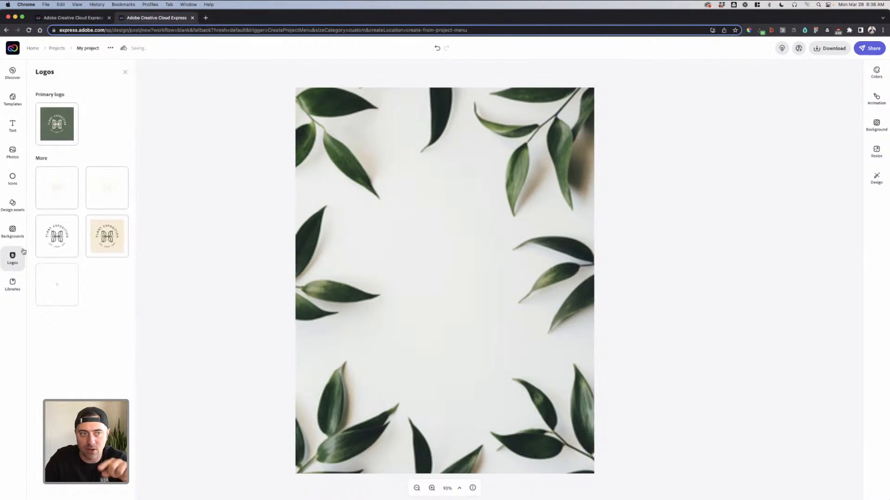
left_click(125, 72)
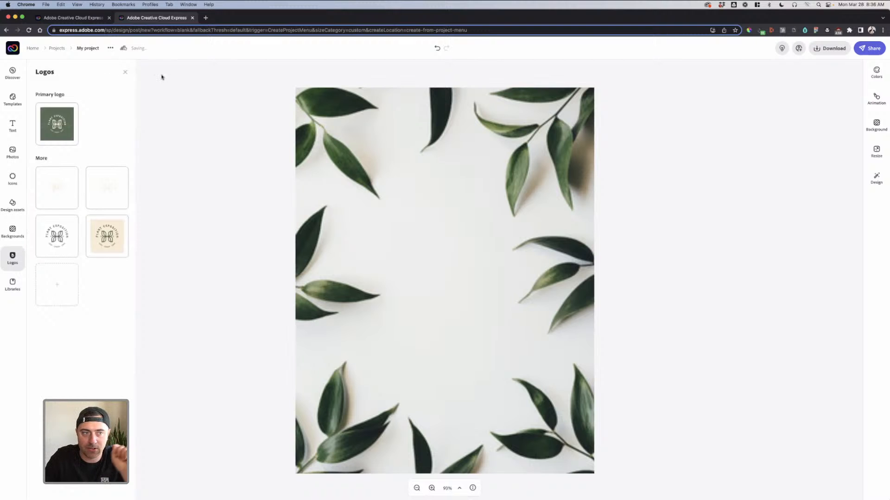
Abandon the poster project by reloading the page, and go through the express.adobe.com/sp/ home page to the saved brands.
left_click(13, 258)
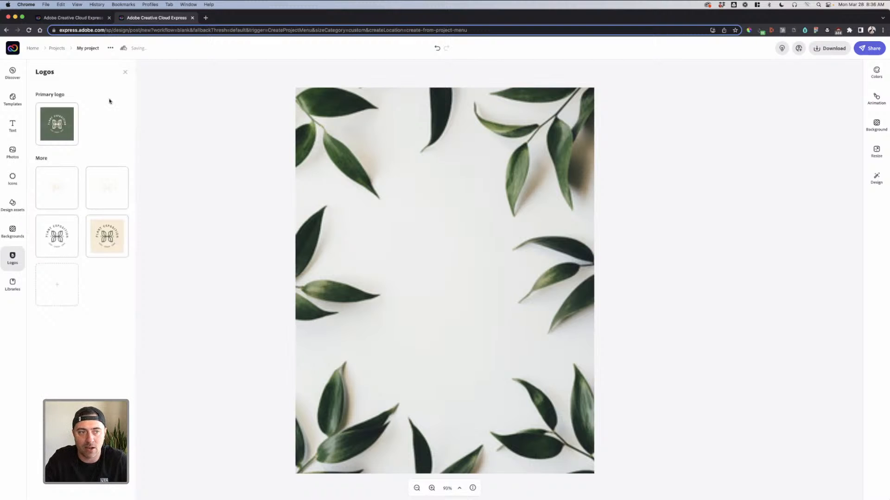
left_click(57, 49)
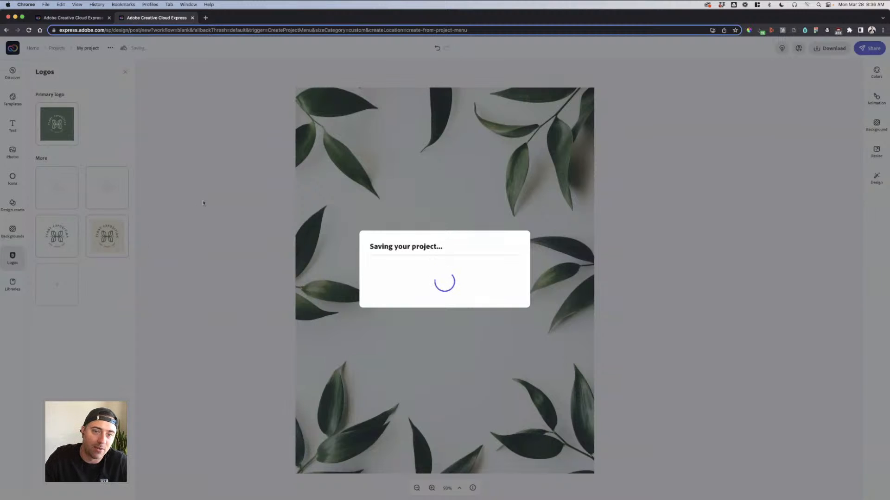
left_click(28, 30)
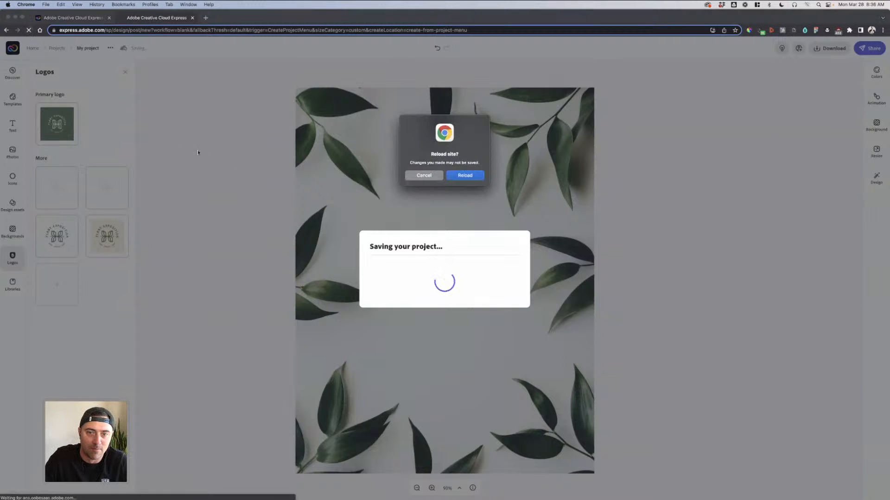
left_click(466, 176)
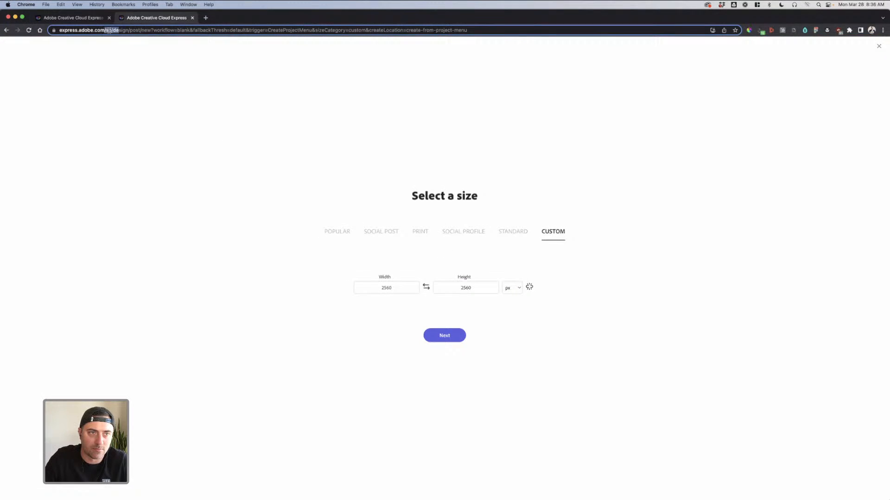
left_click_drag(104, 30, 730, 77)
key("BackSpace")
key("Return")
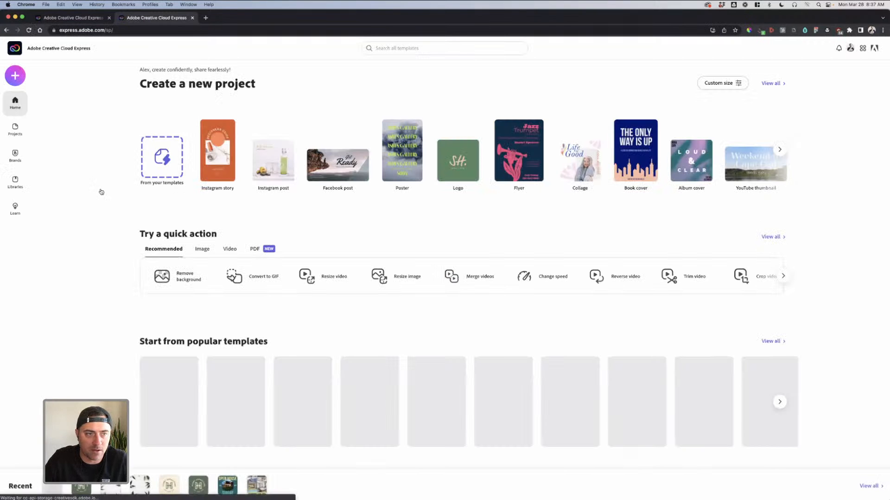
left_click(16, 159)
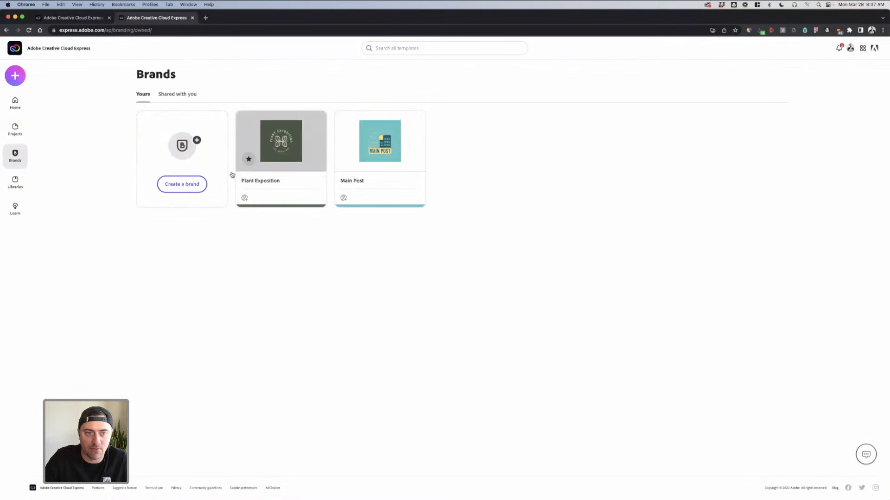
left_click(182, 184)
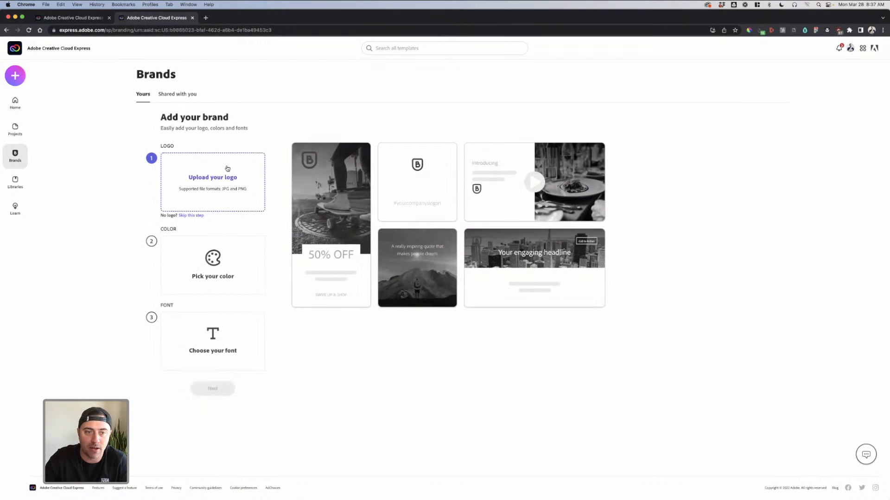
left_click(255, 183)
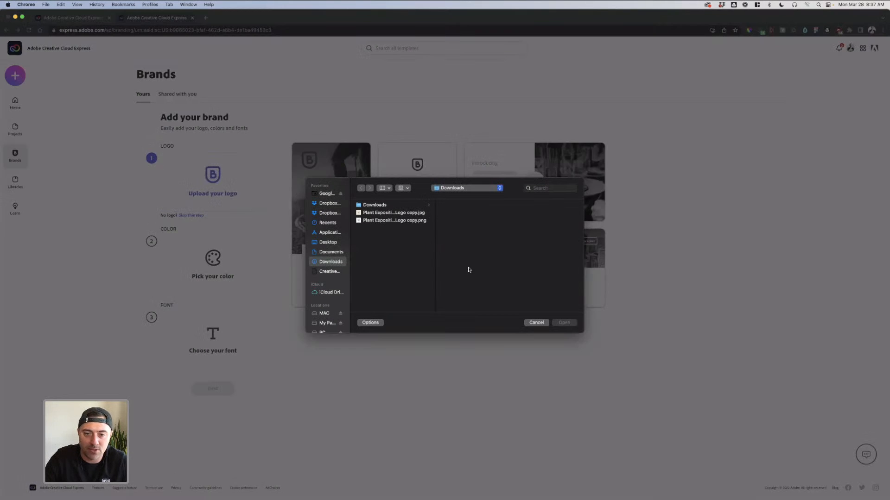
left_click(392, 225)
left_click(391, 213)
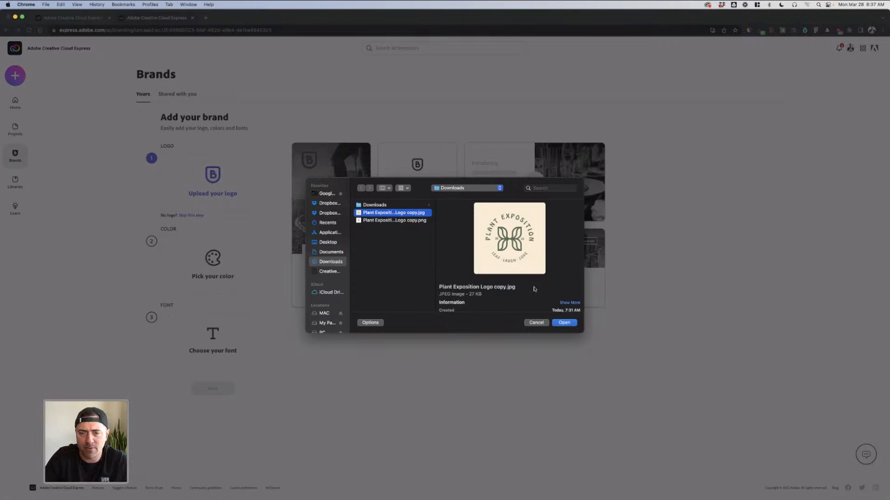
left_click(535, 323)
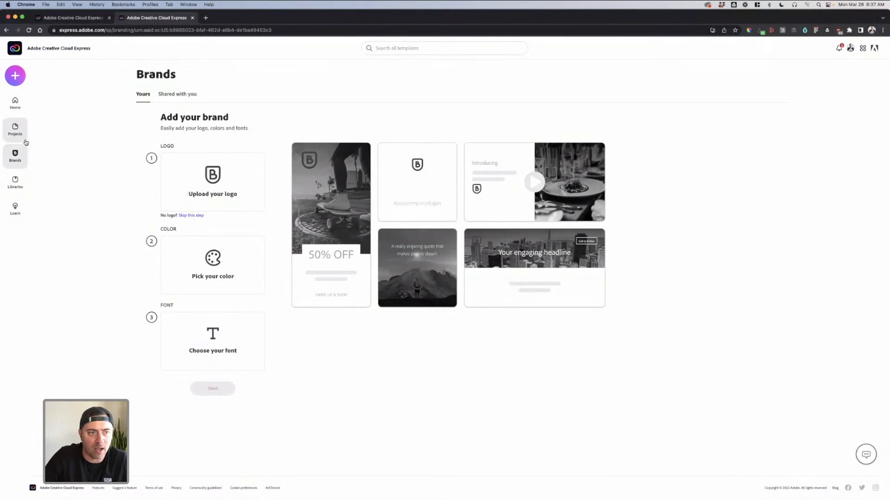
left_click(6, 31)
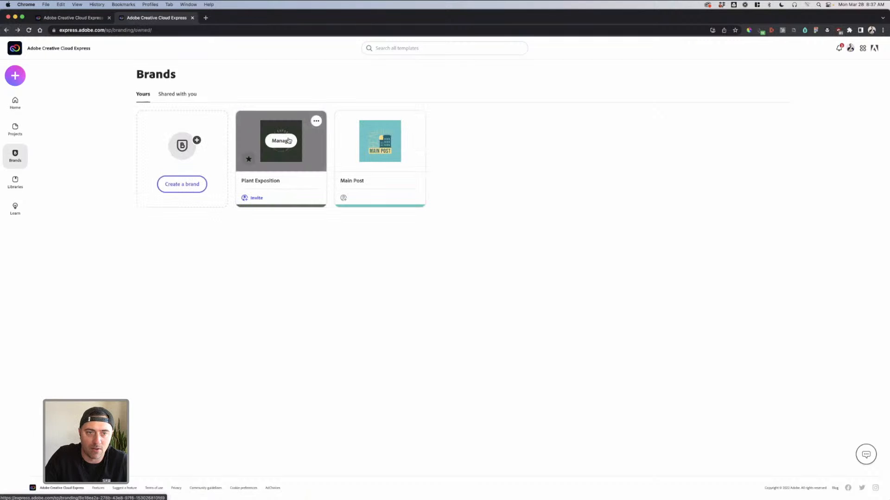
Open the Plant Exposition brand and review its logos, colors and fonts.
left_click(280, 141)
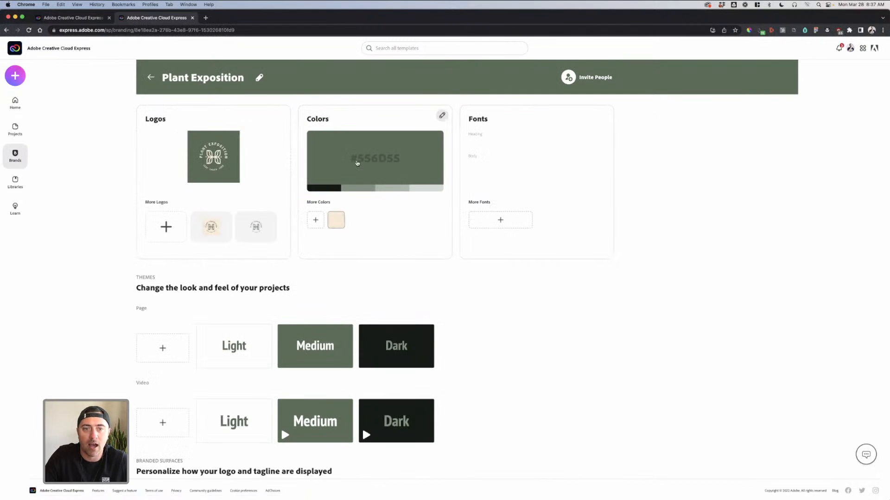
left_click(322, 221)
left_click(575, 169)
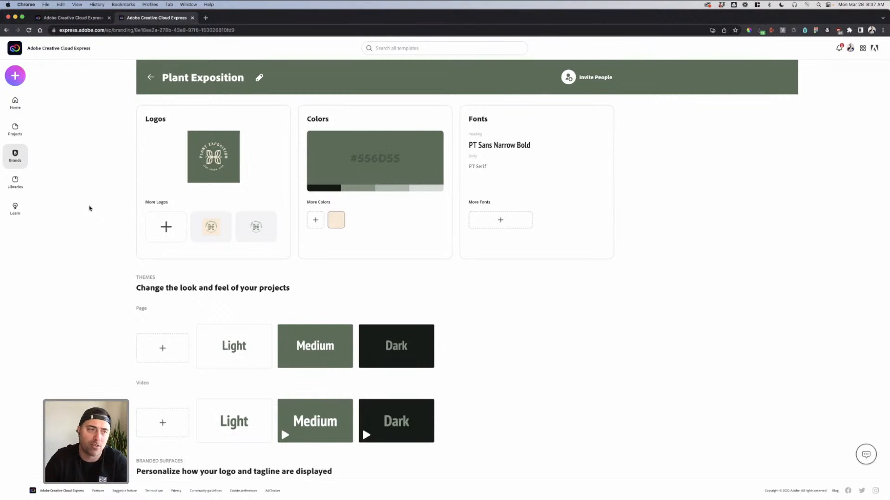
Open the newest saved project with the blank square page and change its black background to white.
left_click(25, 95)
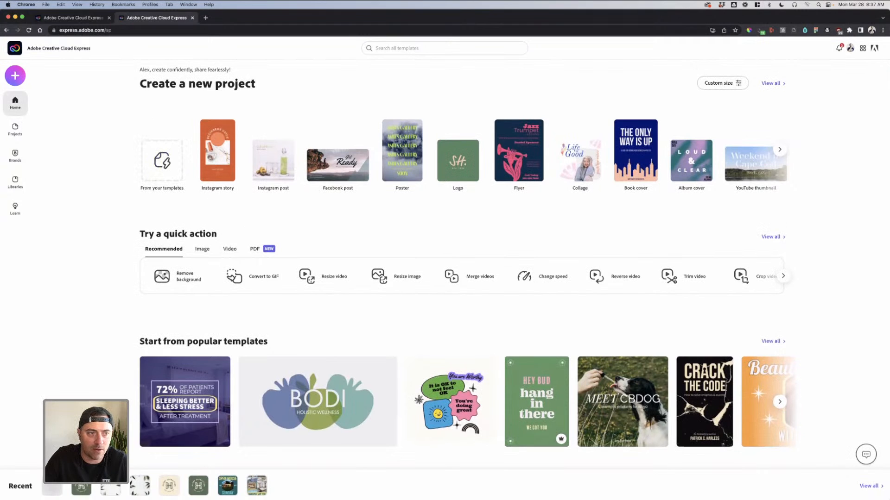
left_click(16, 133)
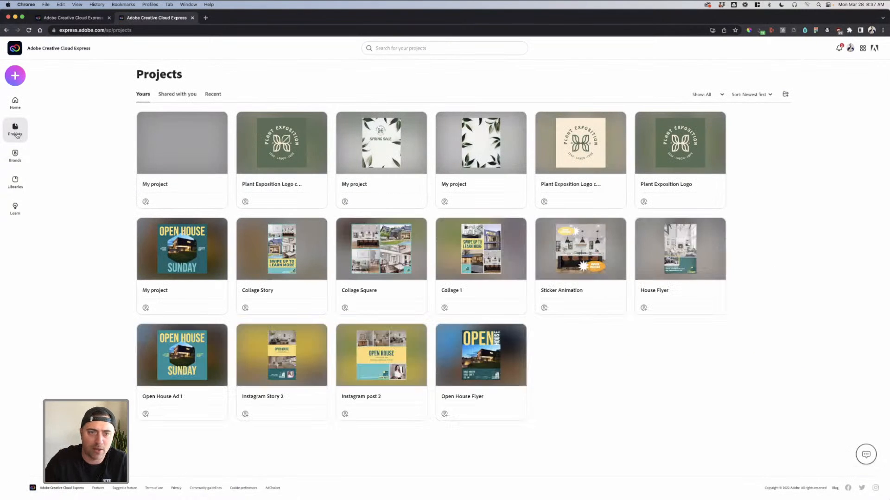
left_click(178, 145)
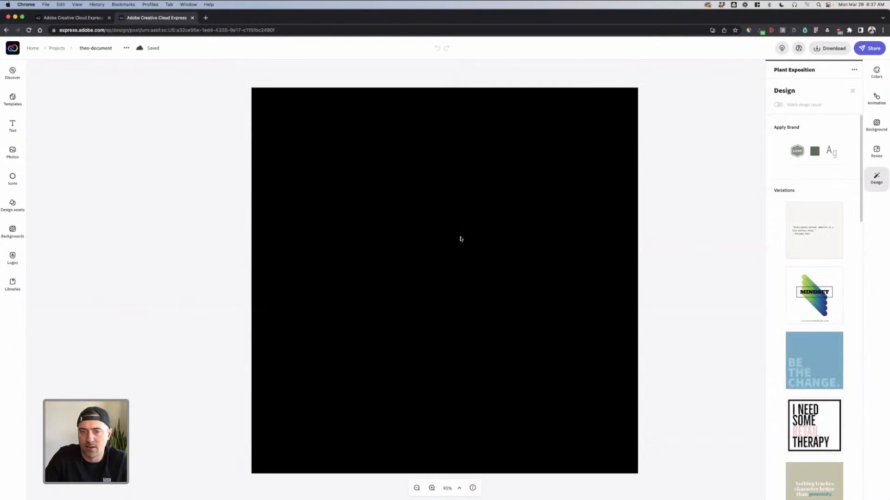
left_click(460, 239)
left_click(793, 93)
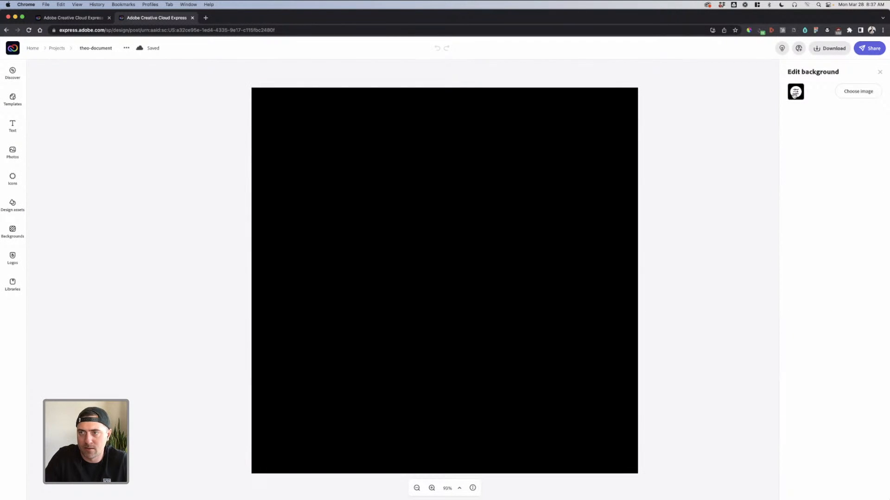
left_click_drag(810, 239, 760, 209)
left_click(674, 208)
left_click(518, 204)
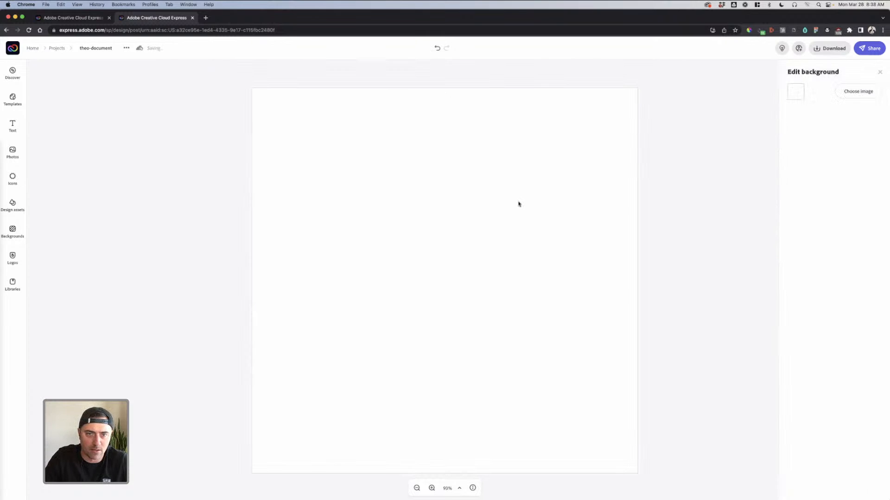
Return to the saved projects and open the portrait leaf-photo project that has no logo or text.
left_click(13, 152)
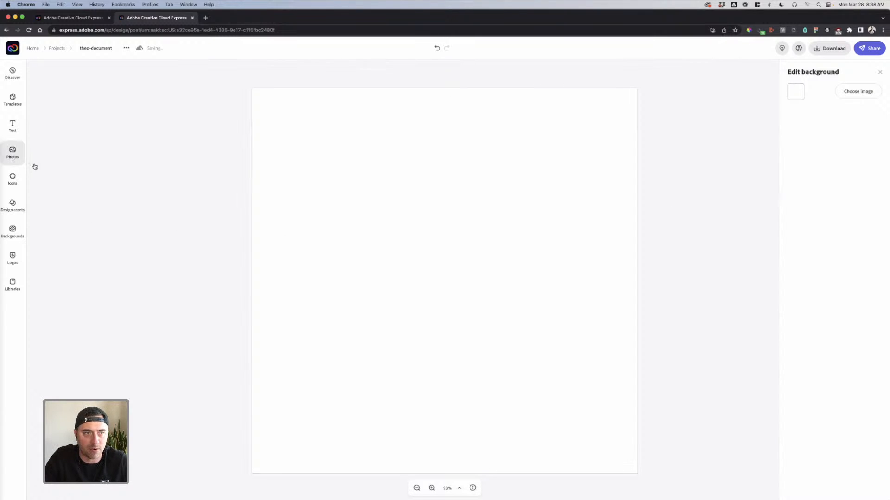
left_click(56, 49)
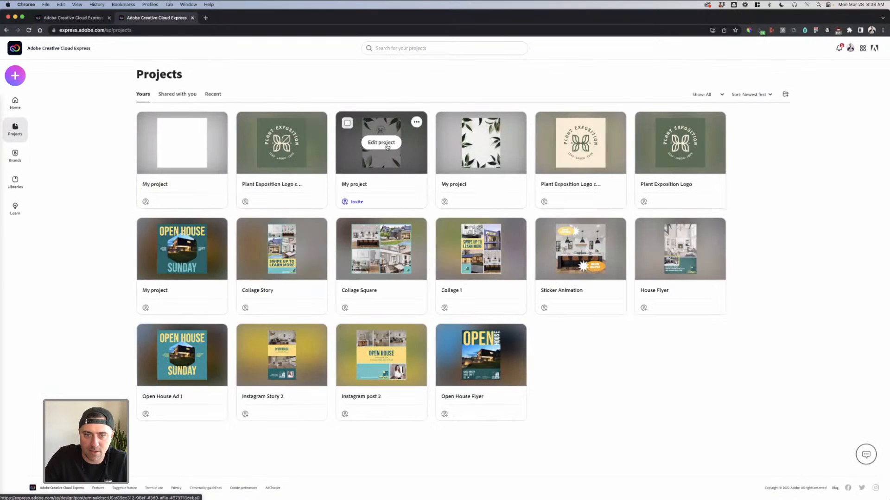
left_click(387, 146)
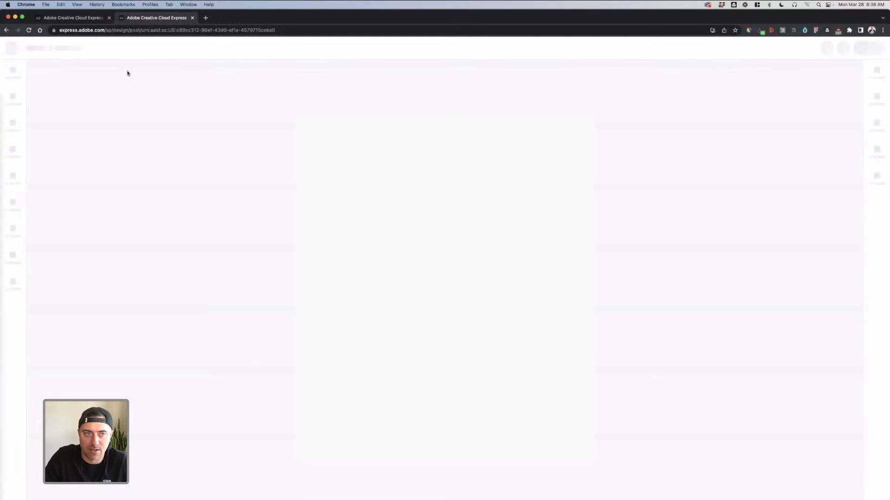
left_click(6, 30)
left_click(491, 146)
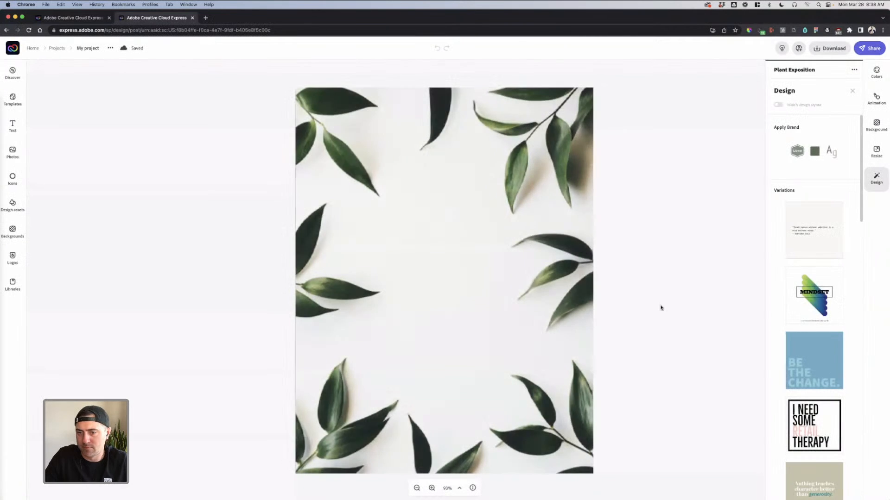
left_click(472, 157)
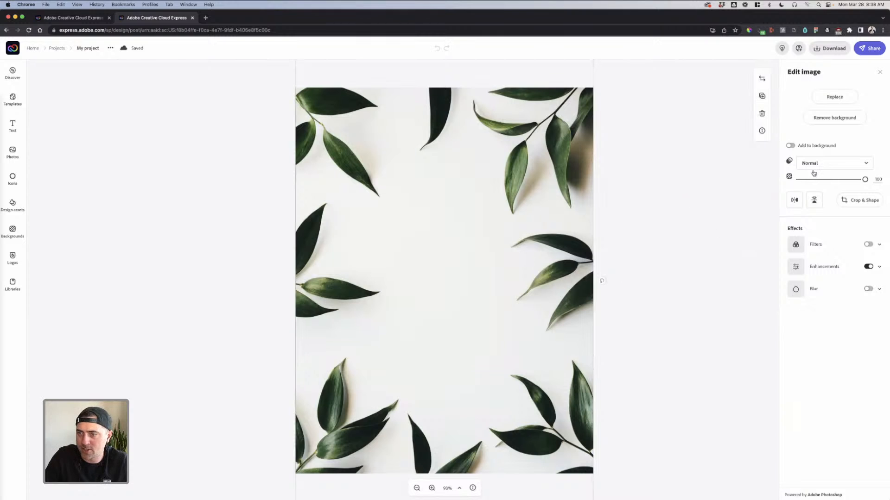
left_click(609, 461)
left_click(545, 366)
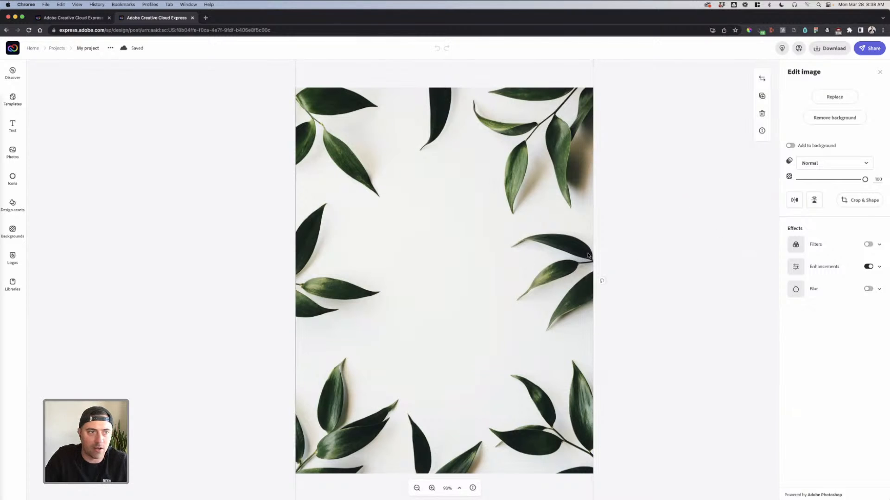
left_click(147, 146)
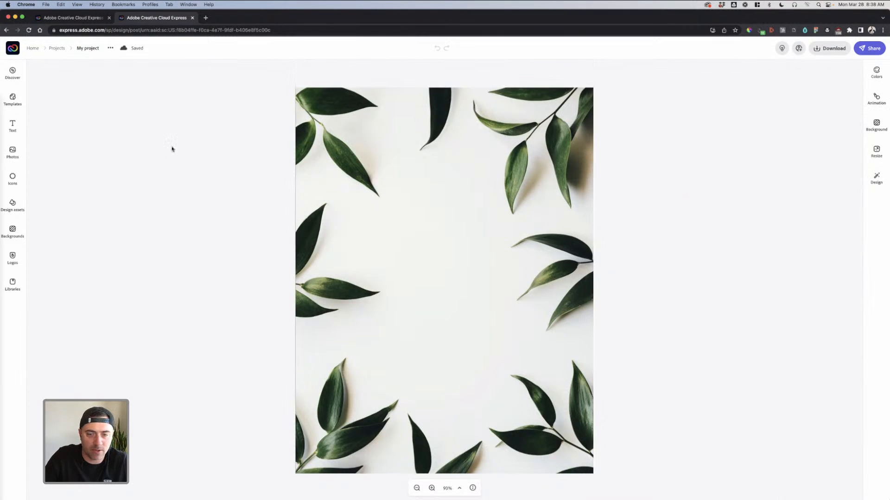
Enhance the leaf photo by setting its contrast to 43 and its brightness to 26.
left_click(435, 235)
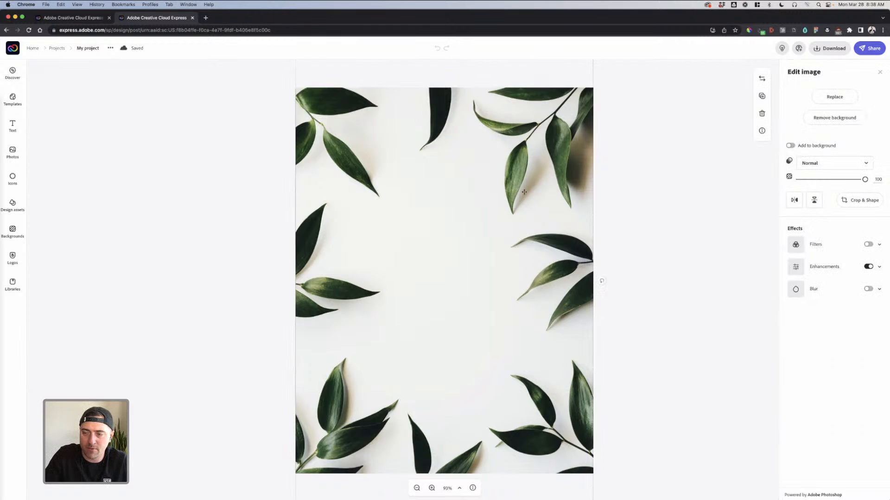
left_click(868, 267)
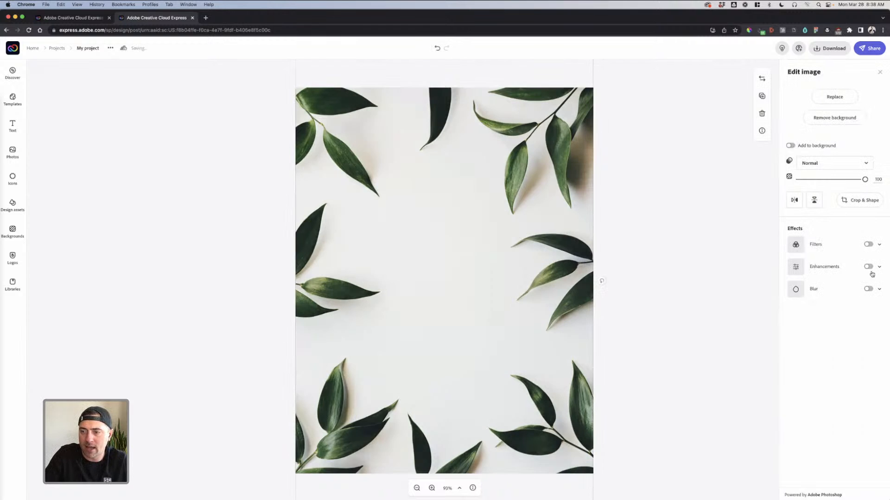
left_click(796, 269)
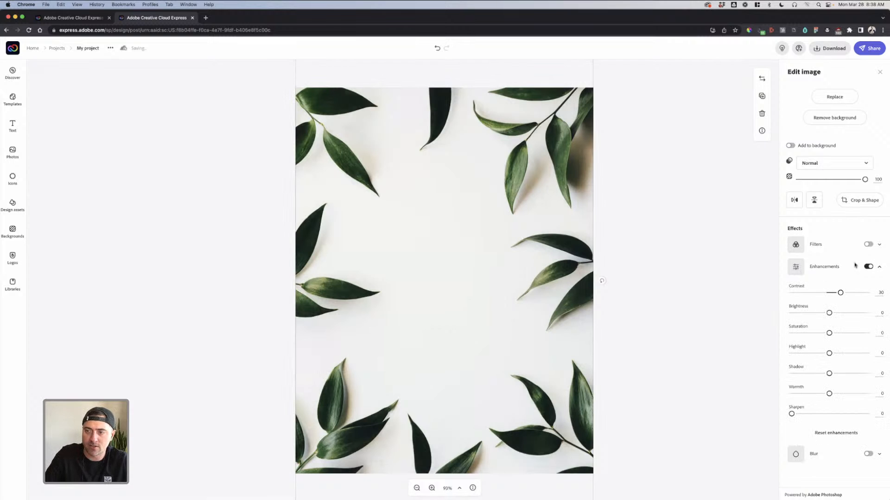
left_click_drag(840, 294, 839, 314)
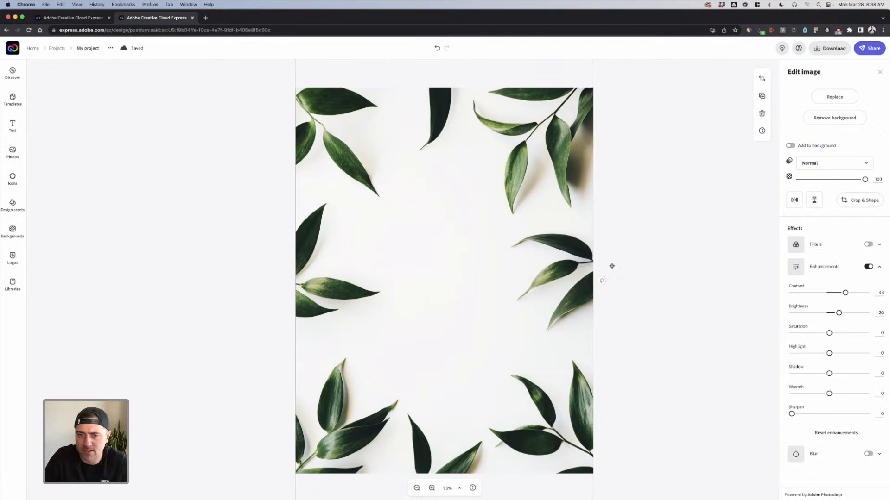
left_click(652, 265)
left_click(503, 265)
left_click(600, 278)
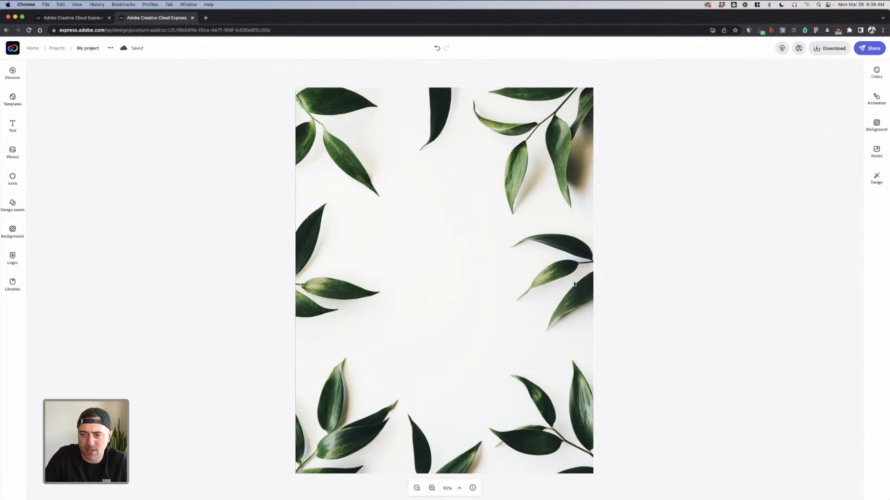
Enlarge the leaf photo slightly and reposition it centred horizontally so that it overlaps all edges of the page.
left_click(550, 292)
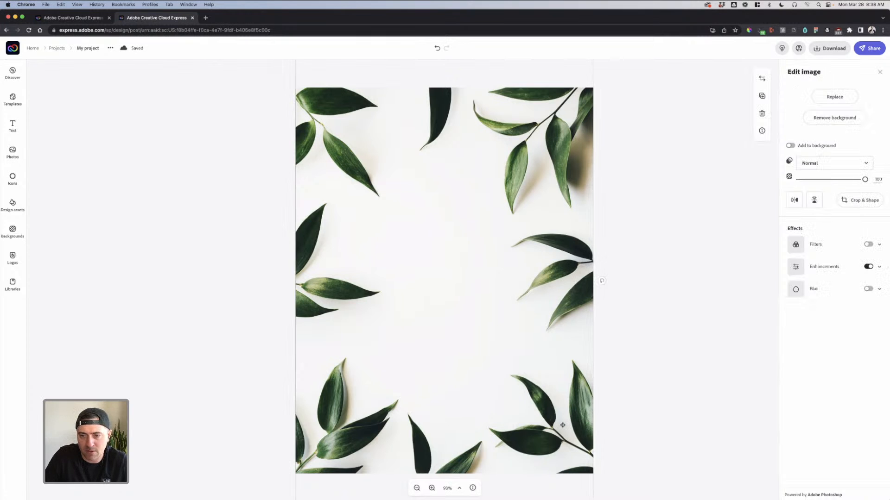
left_click_drag(538, 342, 534, 395)
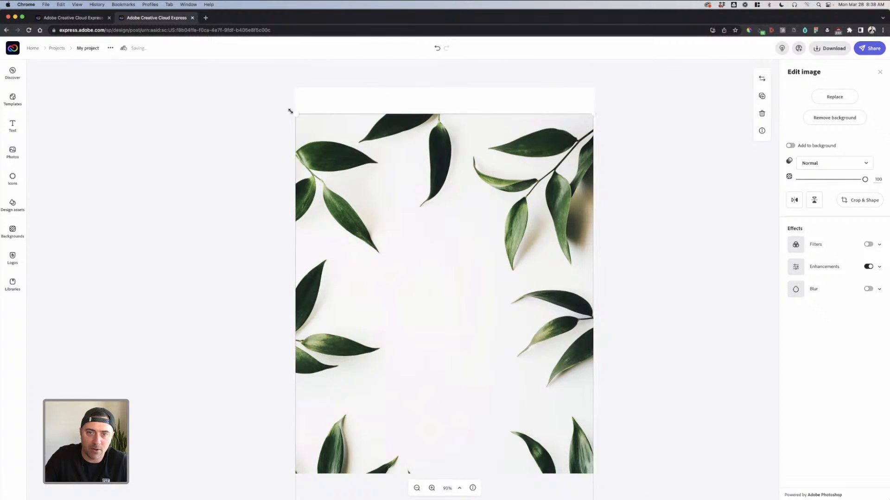
left_click_drag(290, 110, 282, 106)
left_click_drag(434, 157, 442, 144)
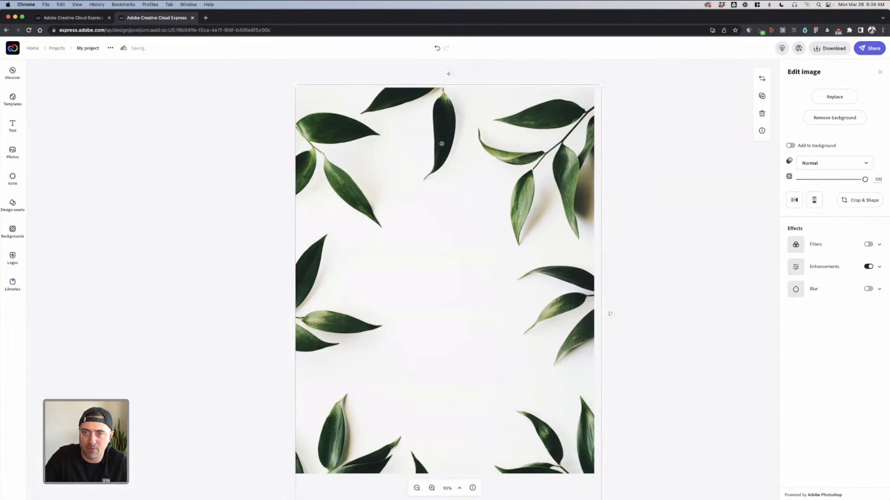
left_click(626, 195)
left_click(447, 227)
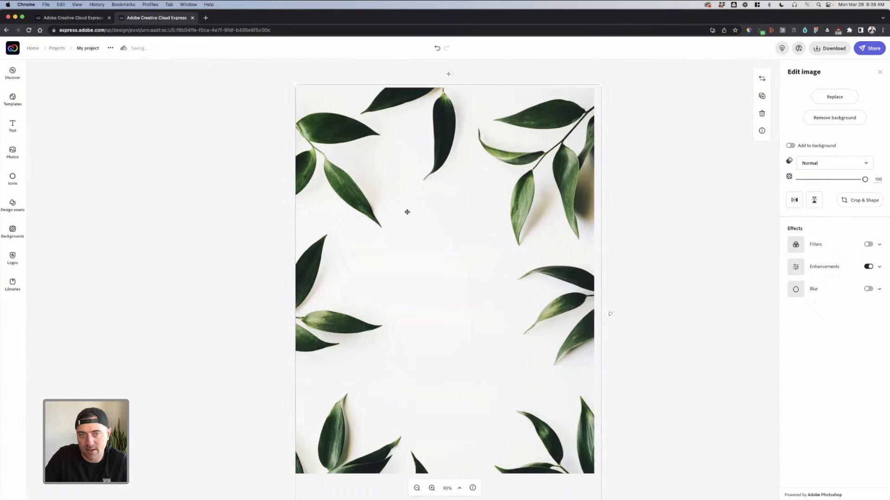
left_click_drag(297, 84, 294, 82)
left_click_drag(379, 130, 381, 117)
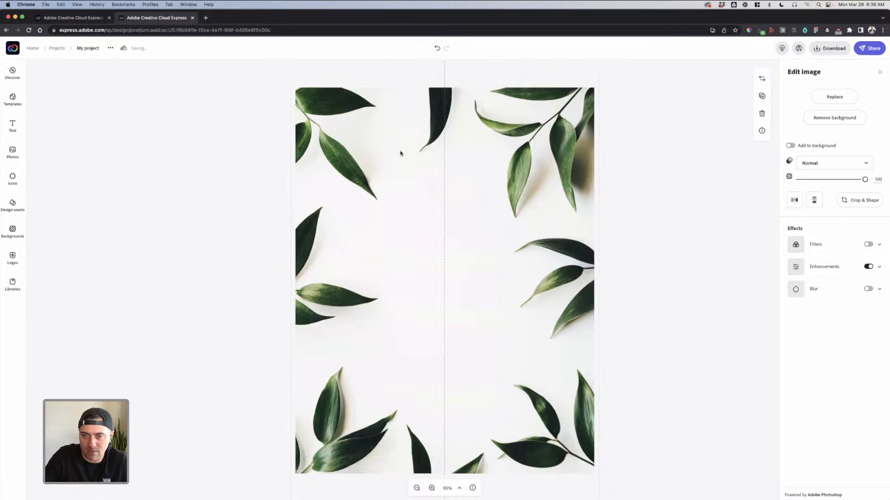
Add the green Plant Exposition logo without a background from the brand logos to the upper middle of the page.
left_click(627, 185)
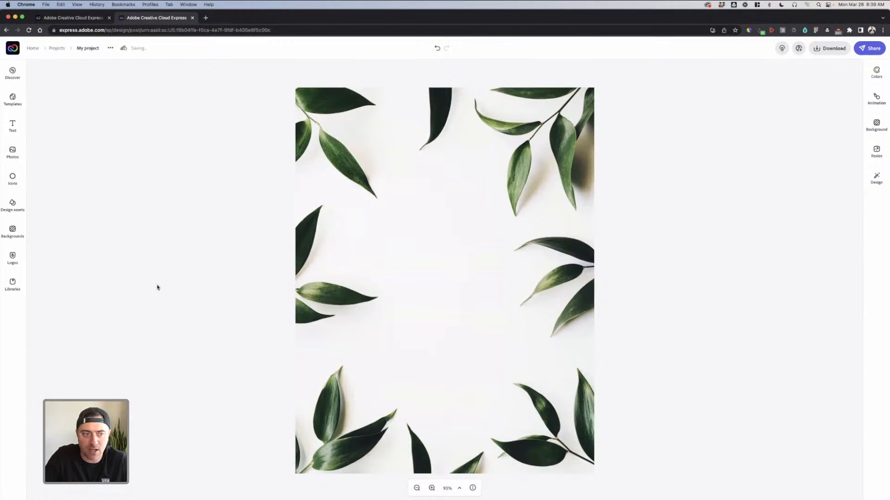
left_click(12, 257)
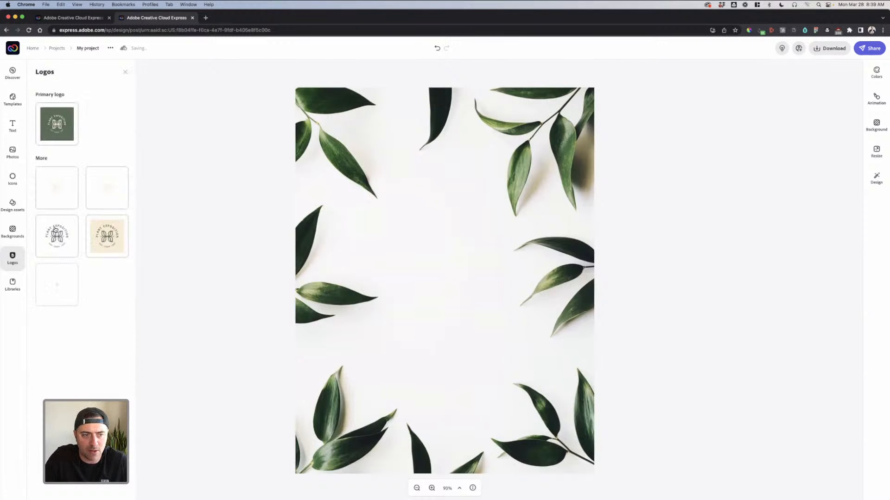
left_click(78, 246)
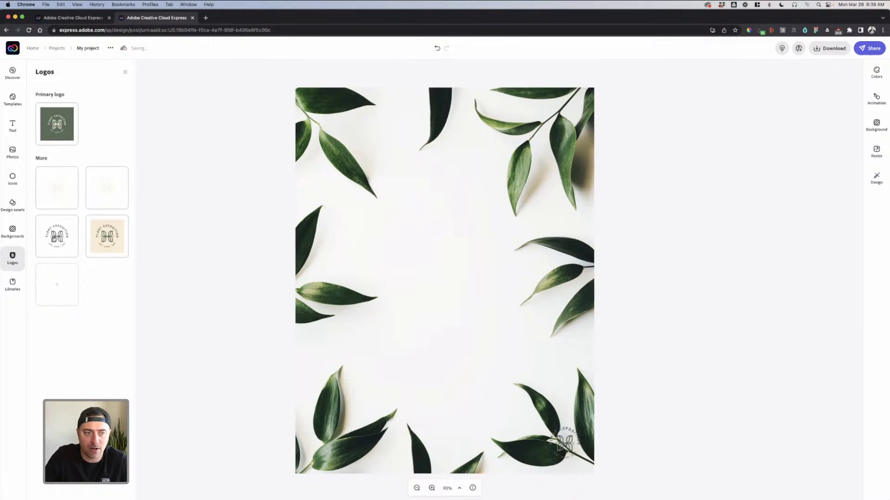
left_click(54, 239)
left_click_drag(54, 239, 455, 218)
left_click(466, 204)
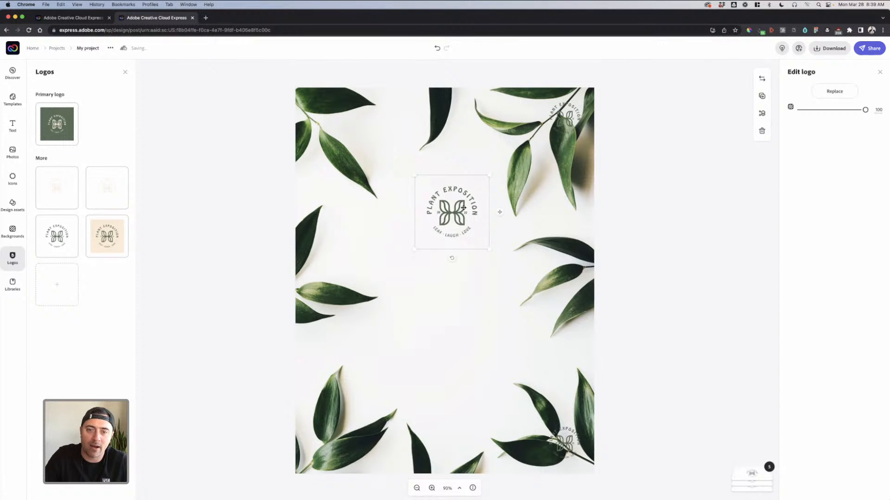
Enlarge the middle logo and centre it horizontally in the upper half of the page, between the leaves.
left_click_drag(488, 249, 532, 266)
left_click_drag(473, 228, 454, 196)
left_click_drag(391, 243, 362, 264)
left_click_drag(454, 227, 467, 222)
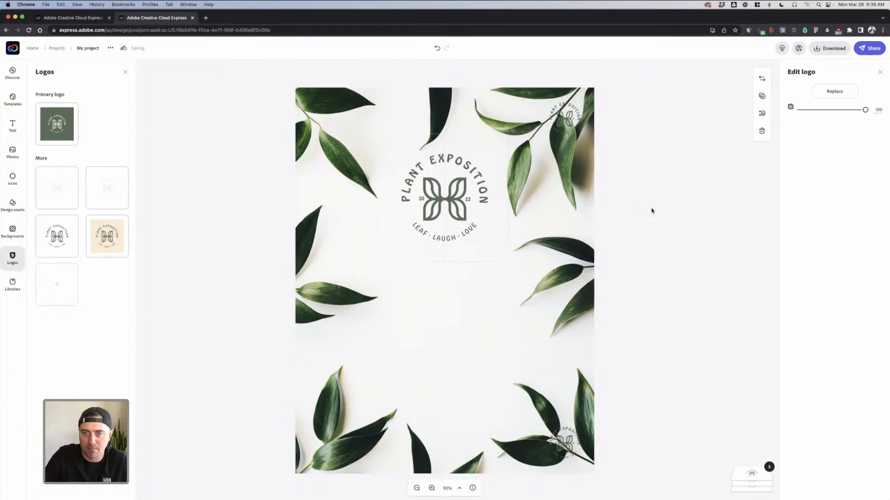
left_click(648, 220)
Nudge the leaf photo slightly to the right behind the logo.
left_click(572, 238)
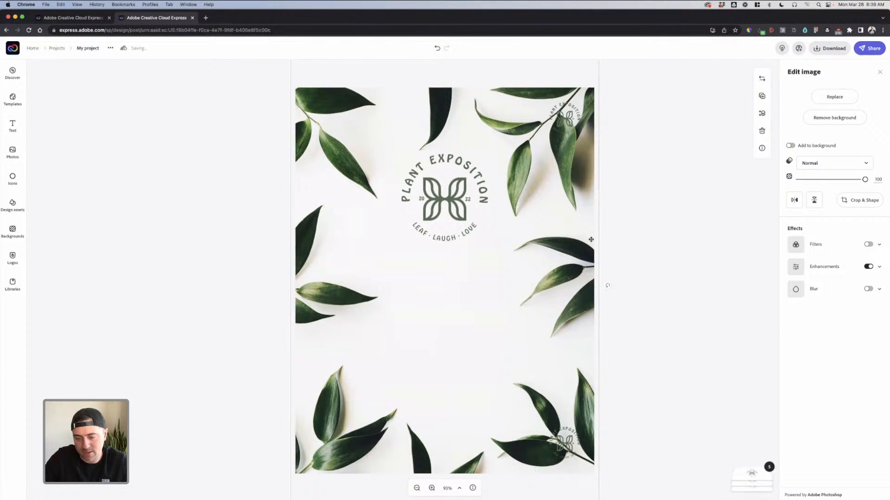
key("Right")
key("Right")
key("Right")
key("Right")
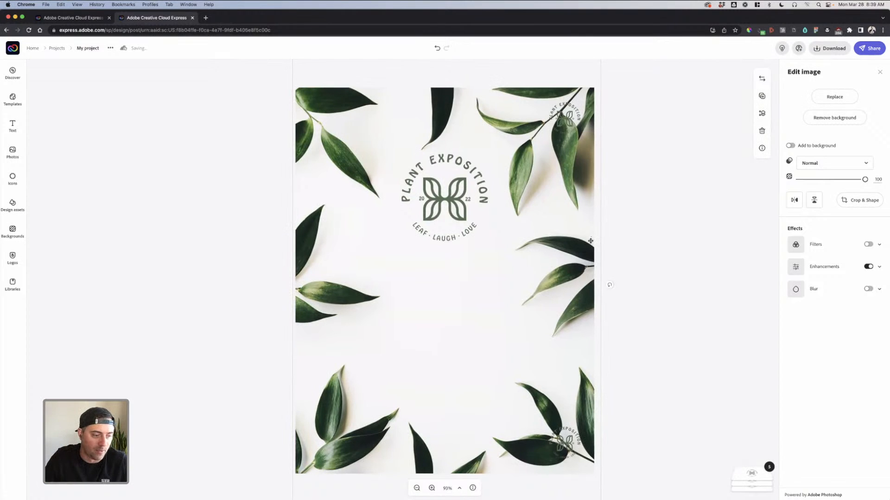
left_click(628, 276)
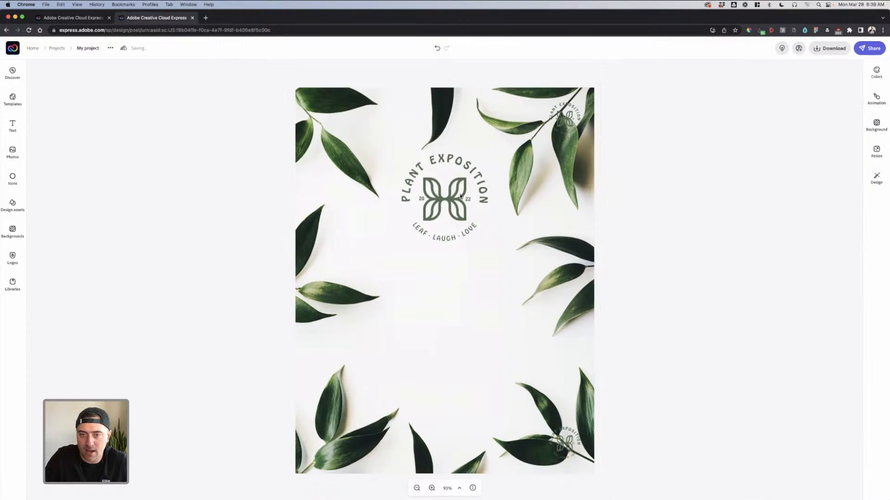
Delete the extra small logo overlapping the leaves in the page's upper-right corner.
left_click(432, 172)
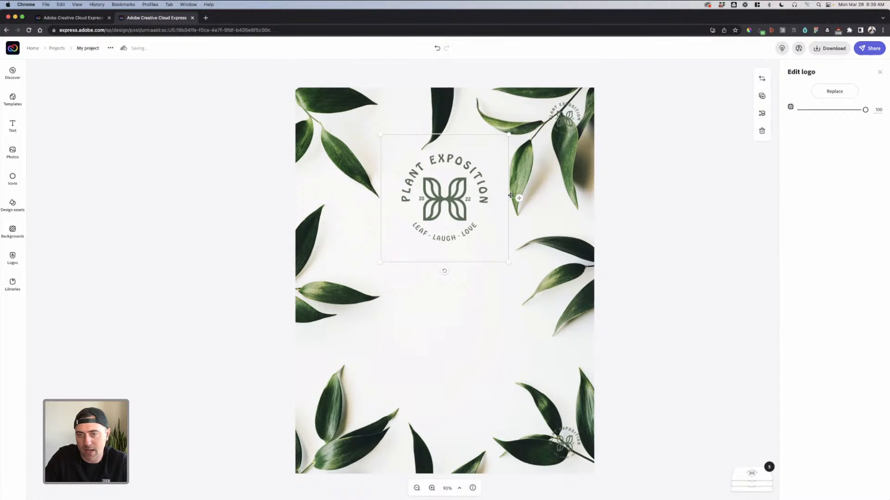
left_click(659, 190)
scroll(454, 197, "up", 5)
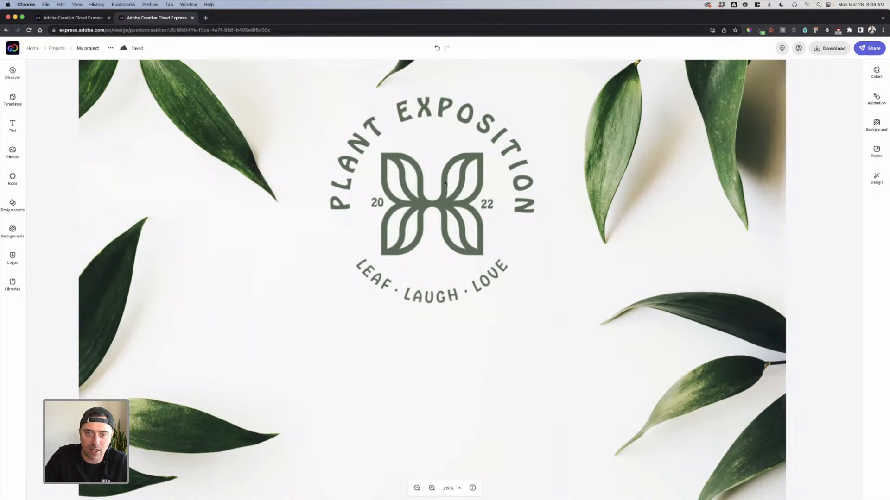
scroll(743, 193, "down", 4)
left_click(546, 192)
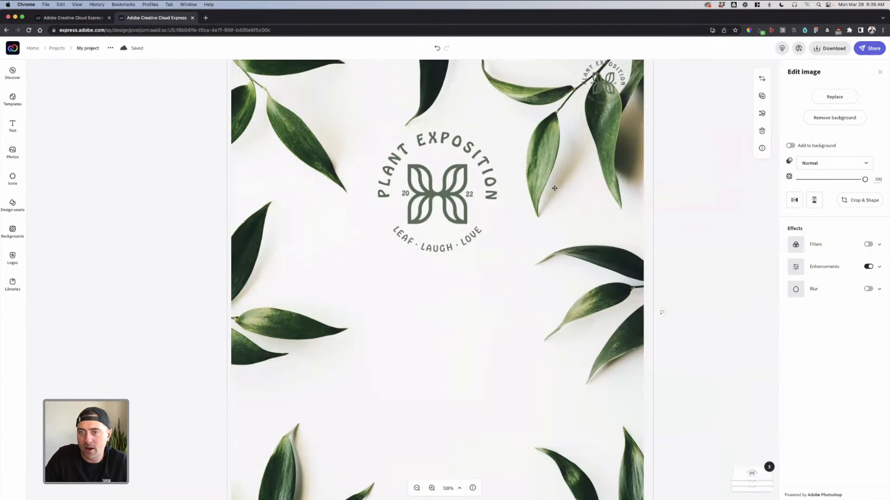
scroll(546, 192, "down", 3)
left_click(489, 217)
key("Delete")
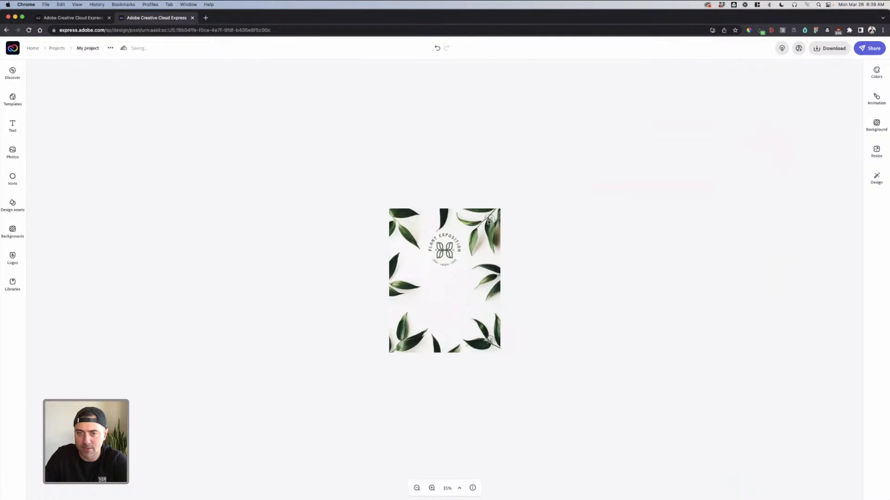
Apply the Duotone filter to the leaf photo.
scroll(450, 264, "up", 5)
scroll(450, 264, "down", 3)
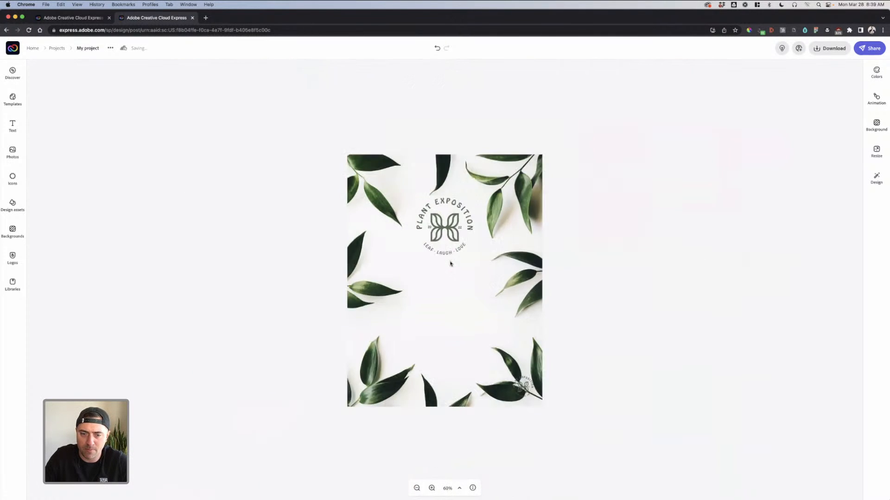
scroll(450, 263, "up", 3)
left_click(417, 488)
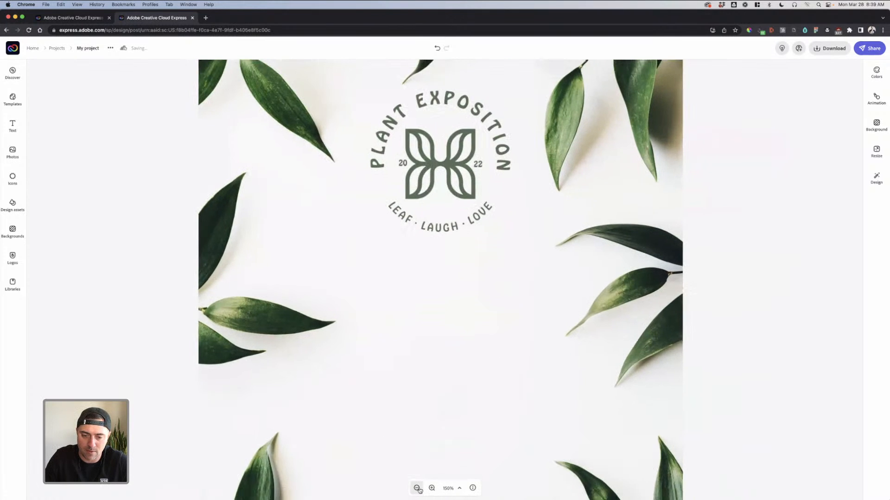
left_click(417, 489)
left_click(417, 488)
left_click(431, 488)
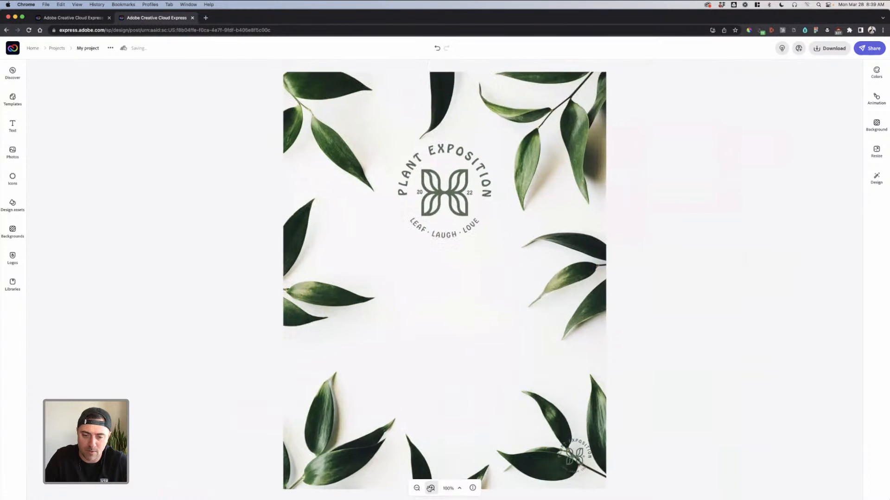
left_click(477, 199)
left_click(590, 176)
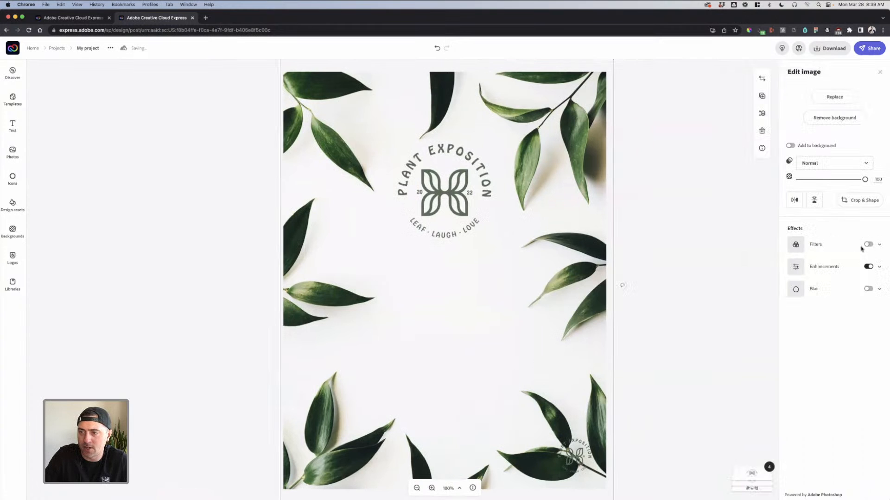
left_click(799, 246)
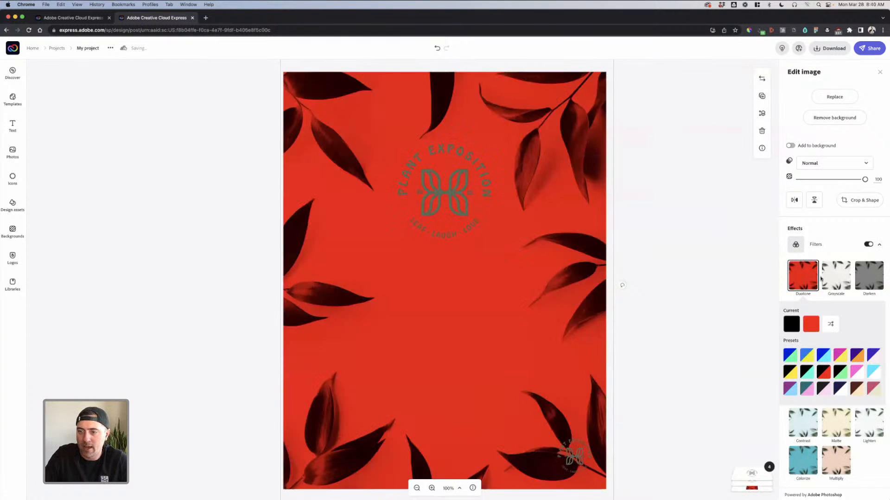
Recolour the duotone with the brand green and cream, swap the two colours, and replace the cream highlights with brand white.
left_click(811, 325)
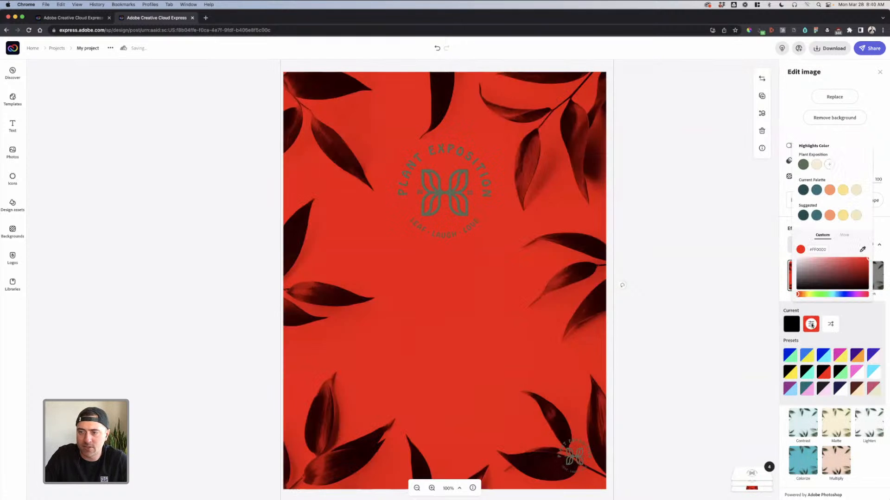
left_click(803, 164)
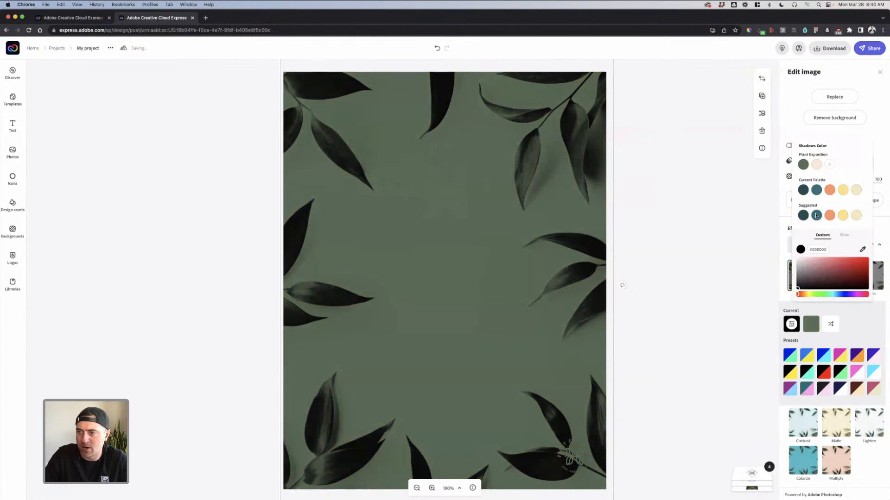
left_click(815, 168)
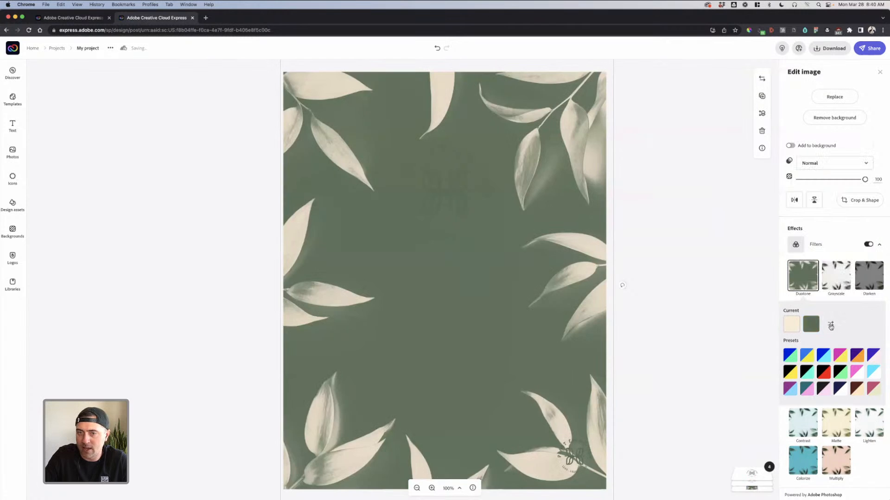
left_click(831, 326)
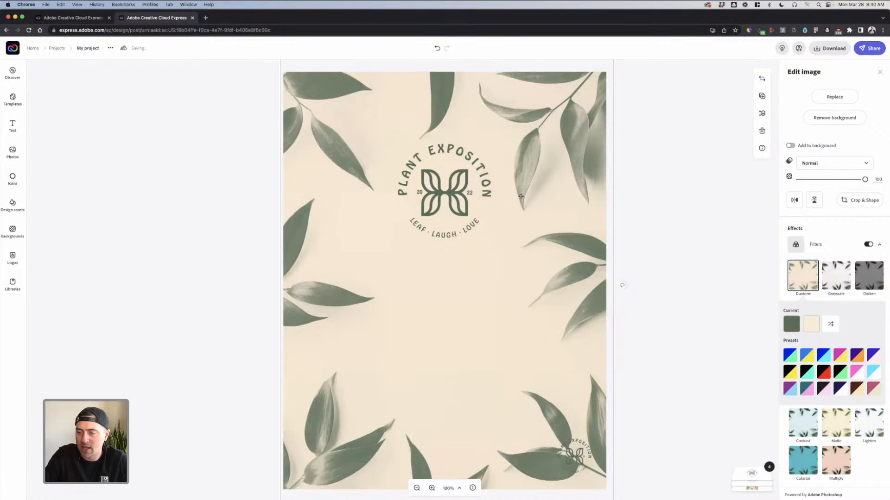
left_click(810, 324)
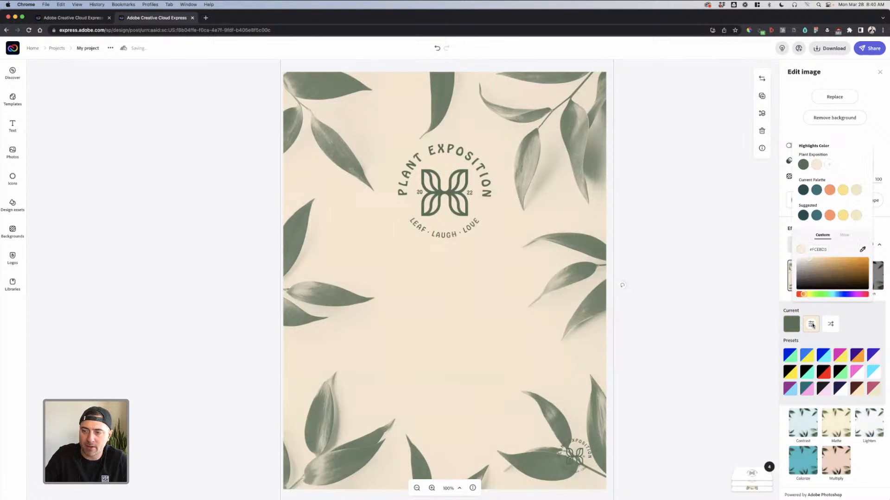
left_click(830, 165)
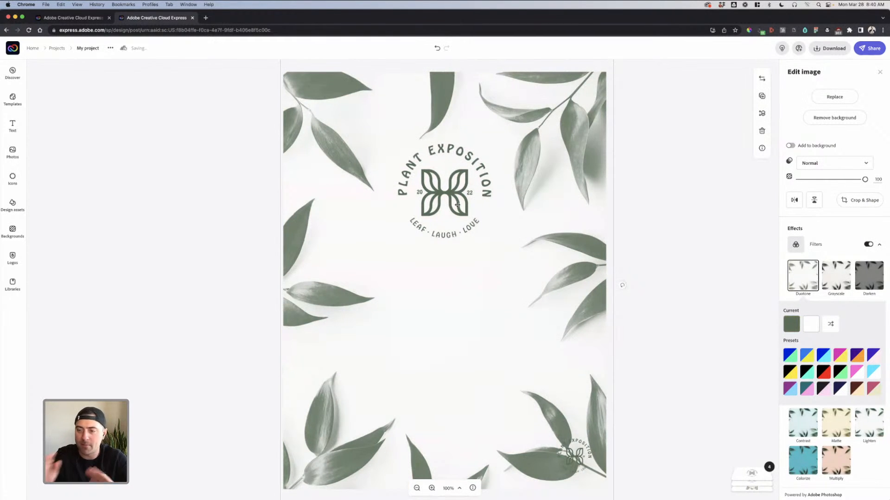
Try several preset duotone colour pairs on the leaf photo, including teal with pink and dark brown with cream.
left_click(812, 392)
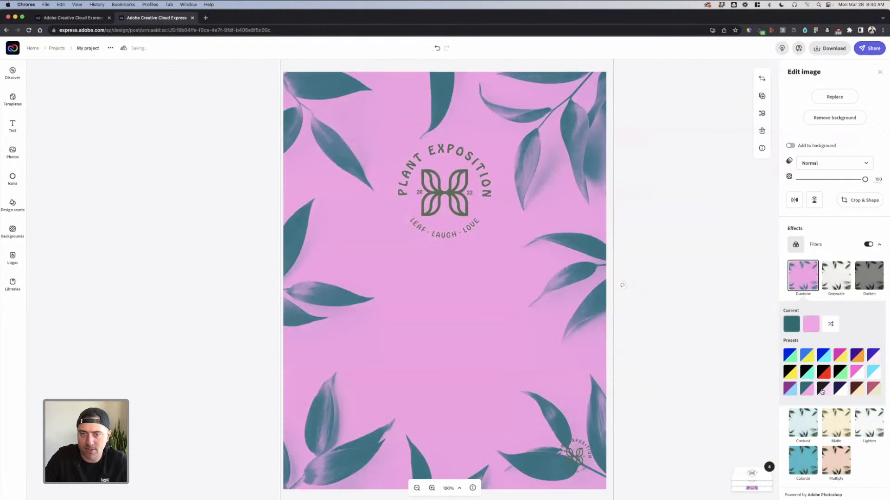
left_click(823, 390)
left_click(840, 391)
left_click(855, 390)
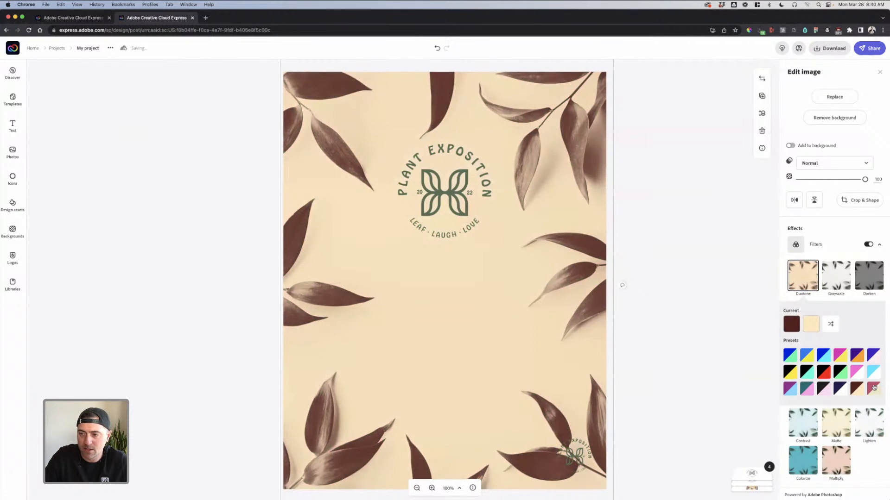
left_click(873, 390)
left_click(790, 355)
Remove the duotone filter from the leaf photo and leave its enhancements turned off.
left_click(869, 244)
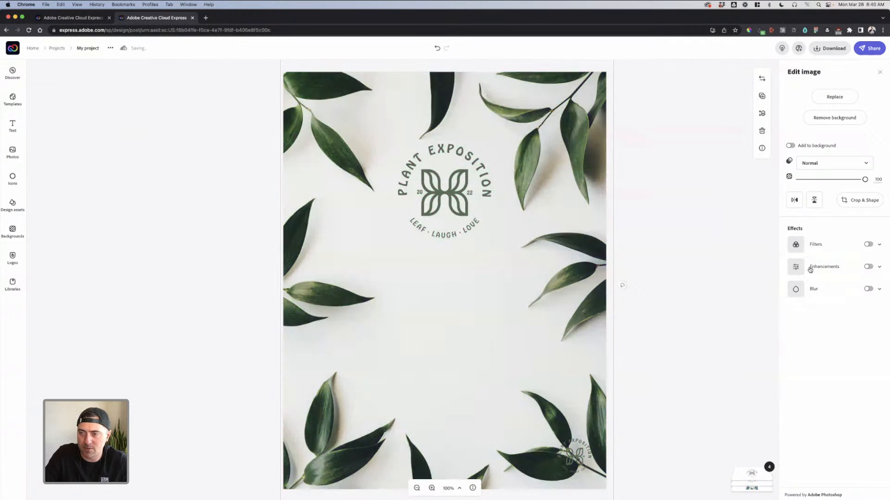
left_click(838, 269)
left_click(869, 268)
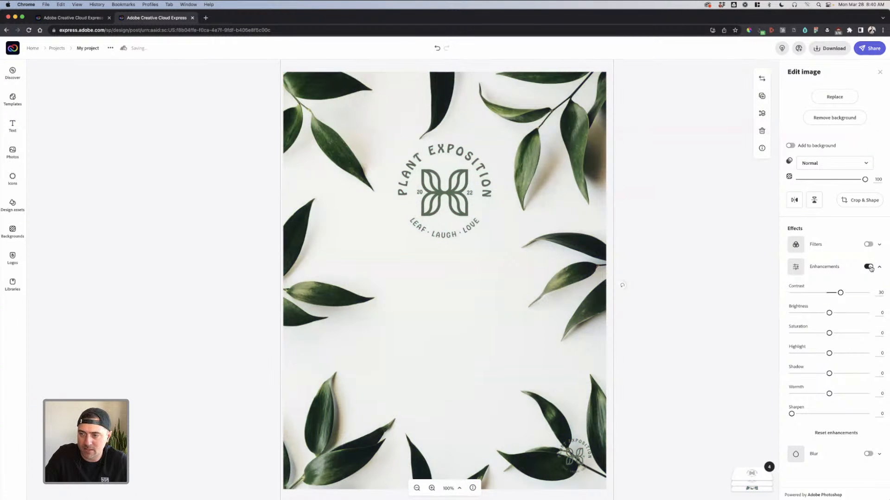
Try a blur of 14 on the leaf photo, reduce it to 1, and turn the blur off.
left_click(799, 293)
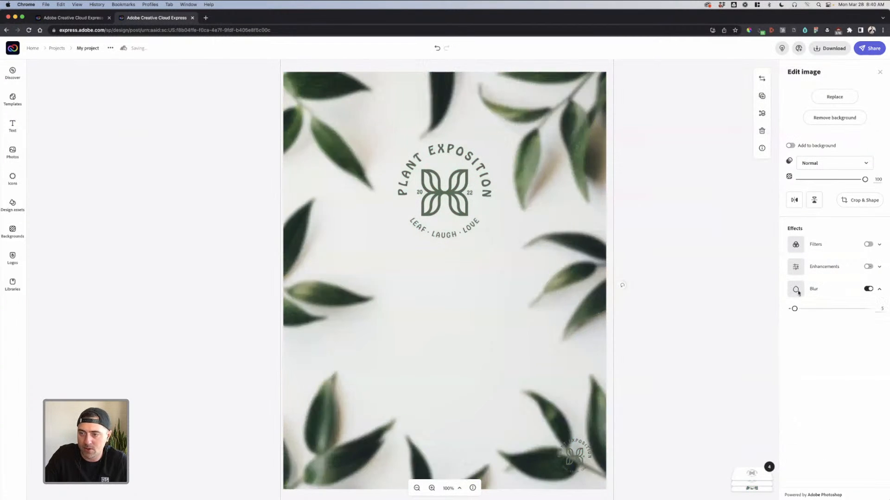
left_click(856, 309)
left_click_drag(840, 310, 801, 308)
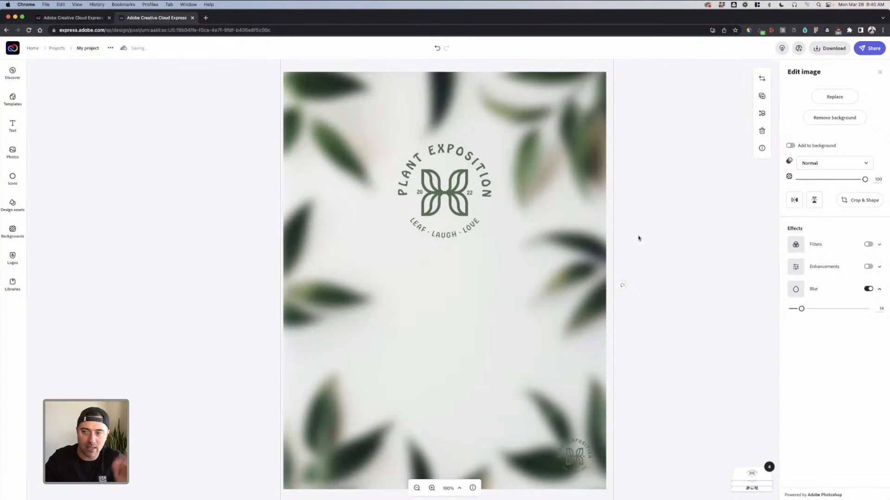
left_click_drag(801, 309, 792, 308)
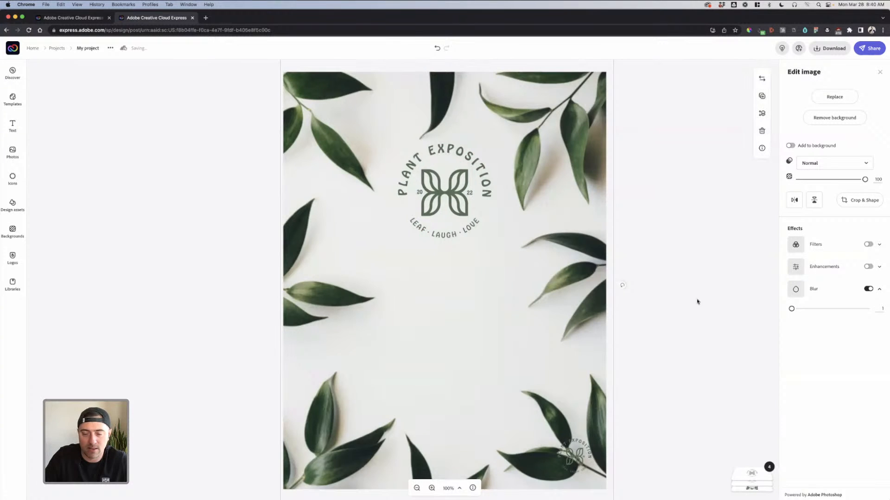
left_click(868, 289)
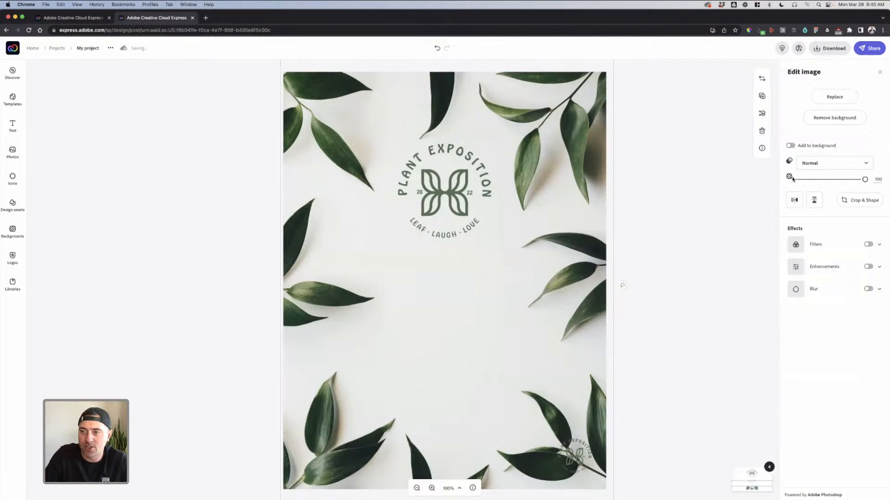
Lower the leaf photo's opacity so that it looks slightly faded behind the logo.
left_click_drag(863, 180, 840, 183)
left_click(669, 196)
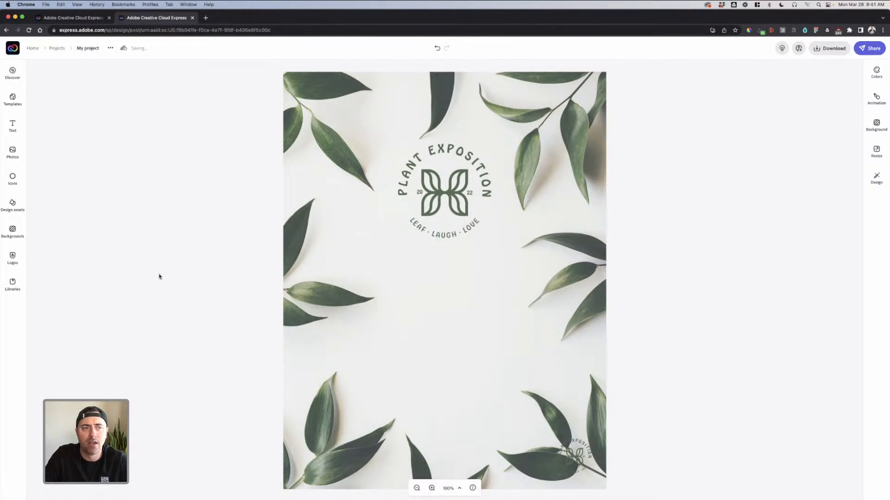
Add a new plain text box with placeholder text below the logo.
left_click(12, 124)
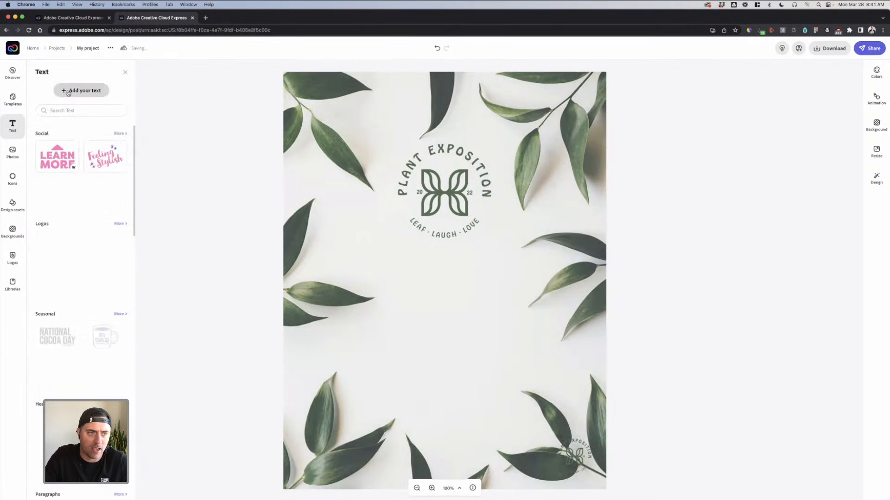
left_click(74, 110)
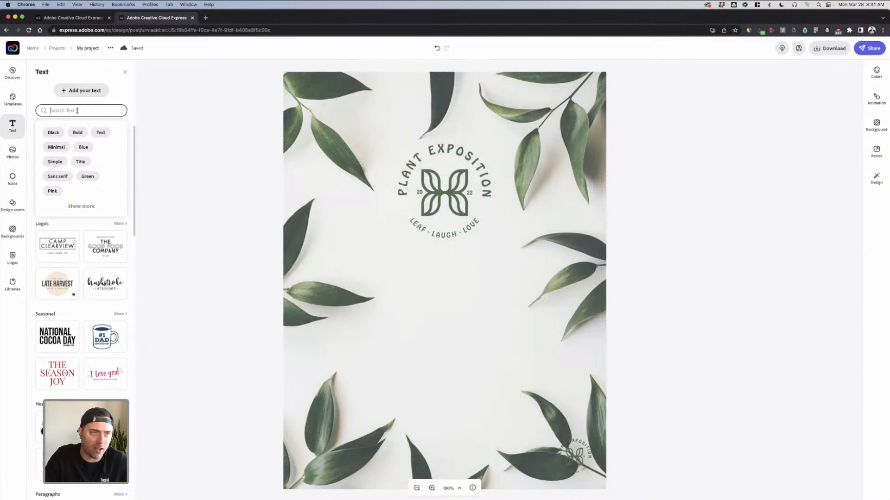
left_click(92, 90)
left_click(85, 91)
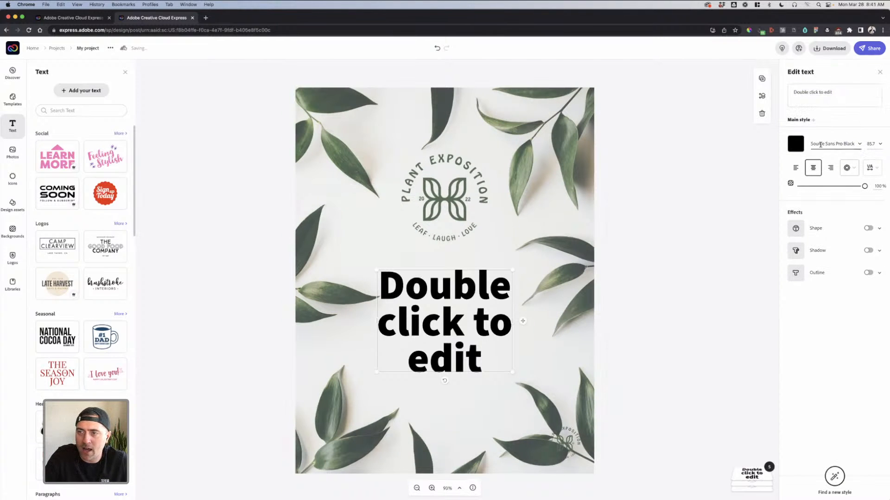
Set the placeholder text's font to Hobo Std and its colour to the Plant Exposition brand green.
left_click(820, 145)
type("hho")
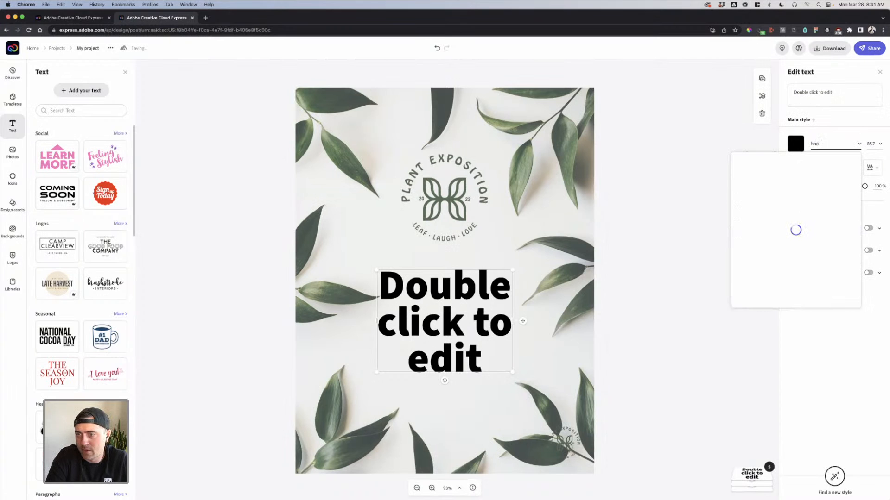
type("bo")
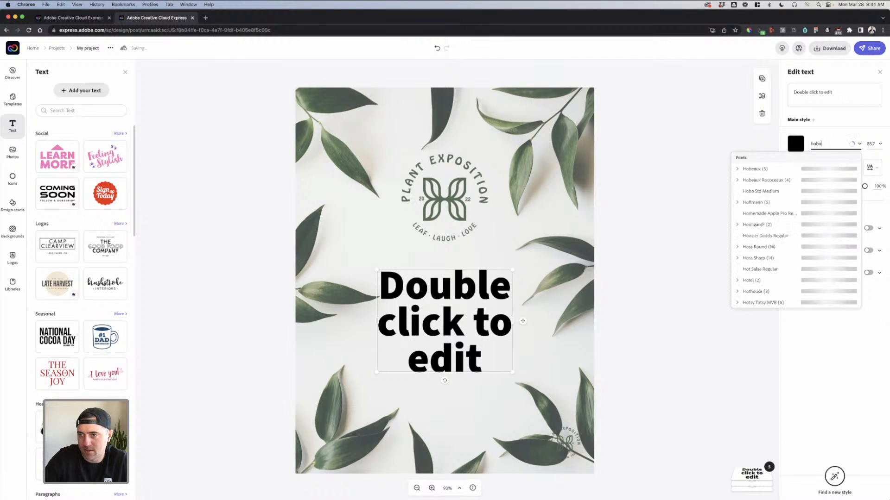
left_click(789, 170)
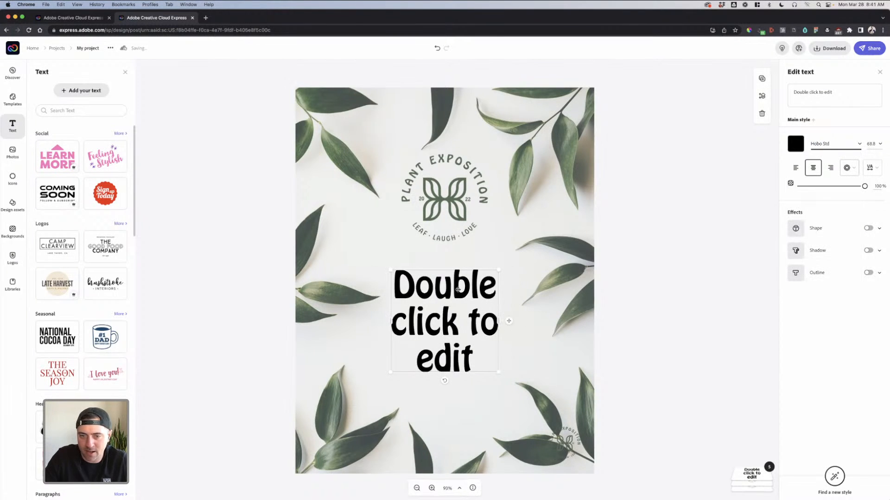
left_click(795, 143)
left_click(803, 181)
Reshape the placeholder text into a single line at about size 33.4 below the logo and replace its wording with "Spring Sale".
left_click_drag(499, 322, 541, 318)
left_click_drag(499, 372, 472, 272)
double_click(472, 271)
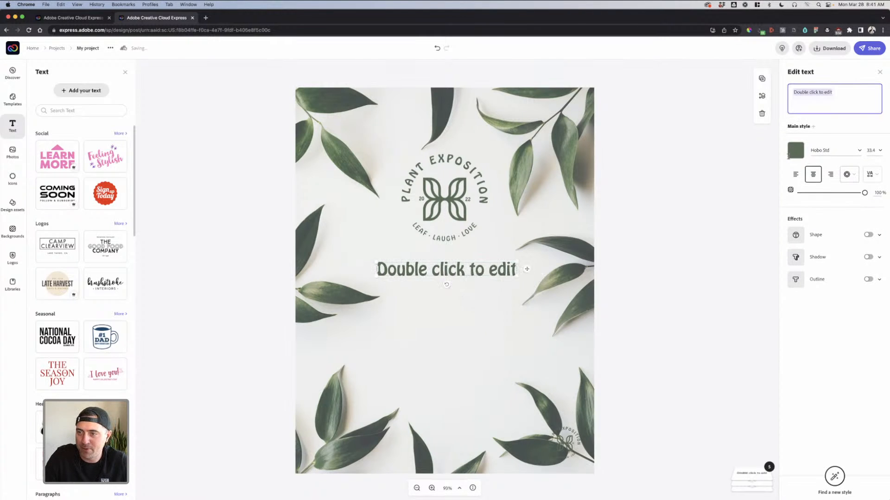
type("Spring Sale")
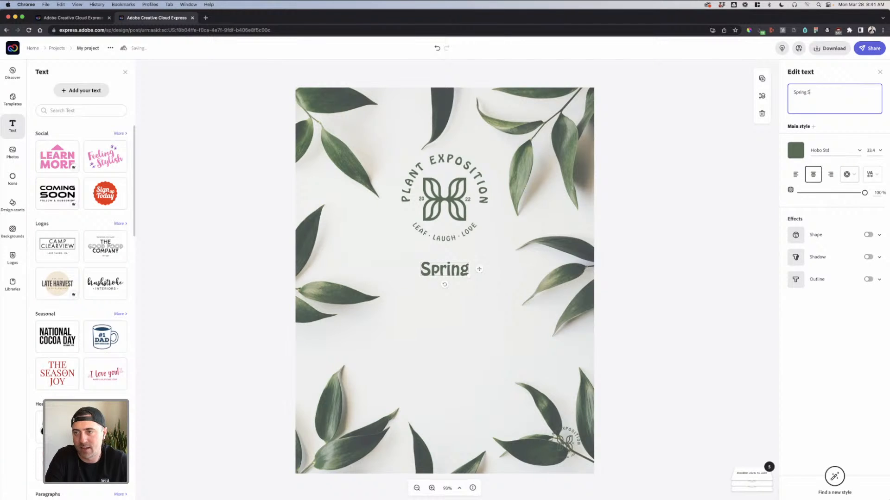
left_click(712, 160)
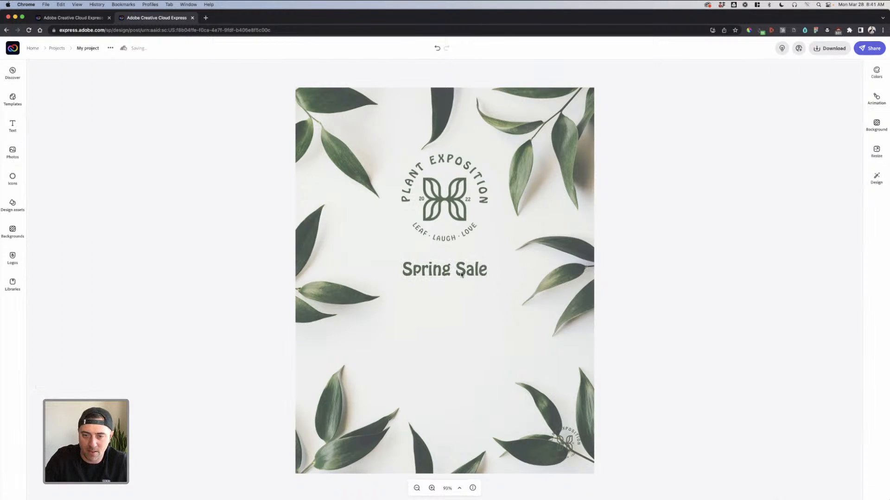
Enlarge the Spring Sale heading to about size 60.9 and centre it under the logo.
left_click(461, 273)
left_click_drag(401, 280, 333, 289)
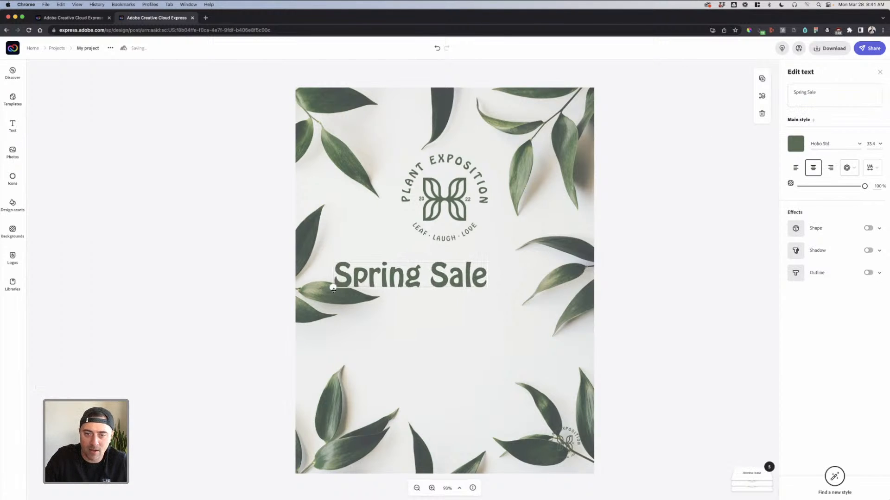
left_click_drag(452, 275, 487, 272)
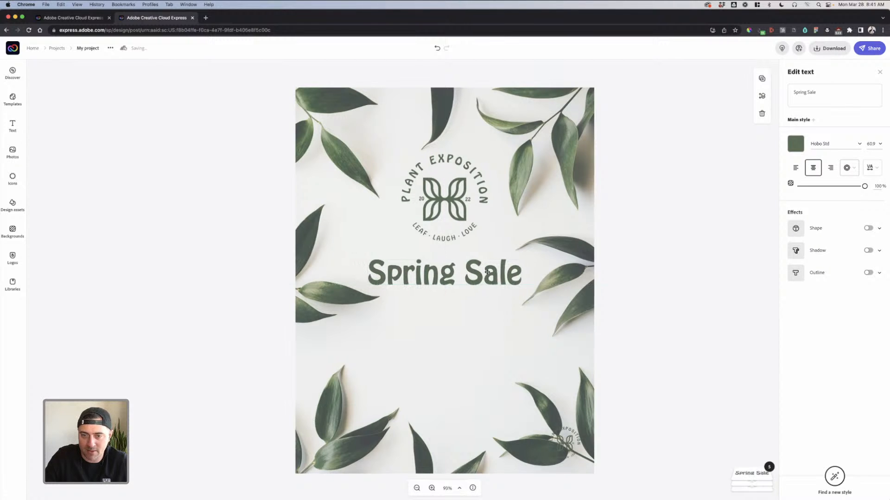
left_click(485, 211)
left_click(466, 200)
left_click(670, 191)
left_click(497, 276)
left_click(600, 274)
Duplicate the Spring Sale heading and place the copy directly below it.
left_click(456, 269)
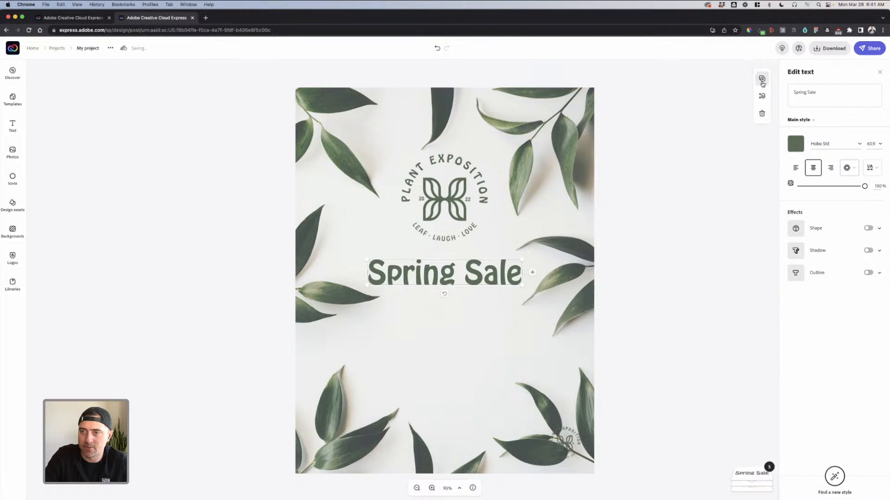
left_click(762, 79)
left_click_drag(439, 288, 435, 318)
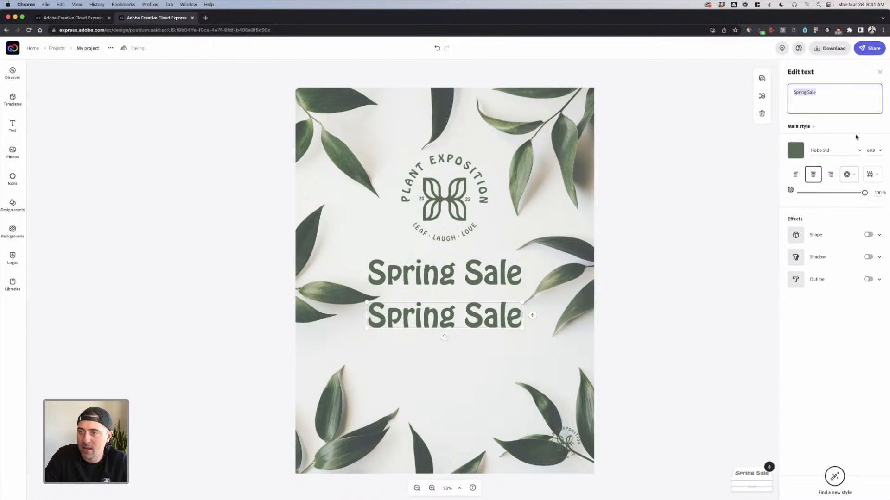
Set the duplicated heading's font to Hobeaux Regular and shrink it to about size 38.8, centred closely beneath the main heading.
left_click(836, 151)
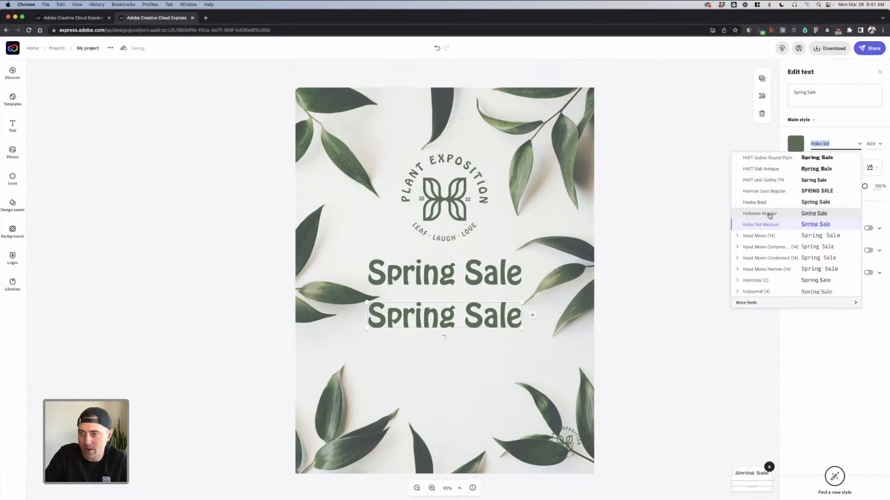
left_click(769, 215)
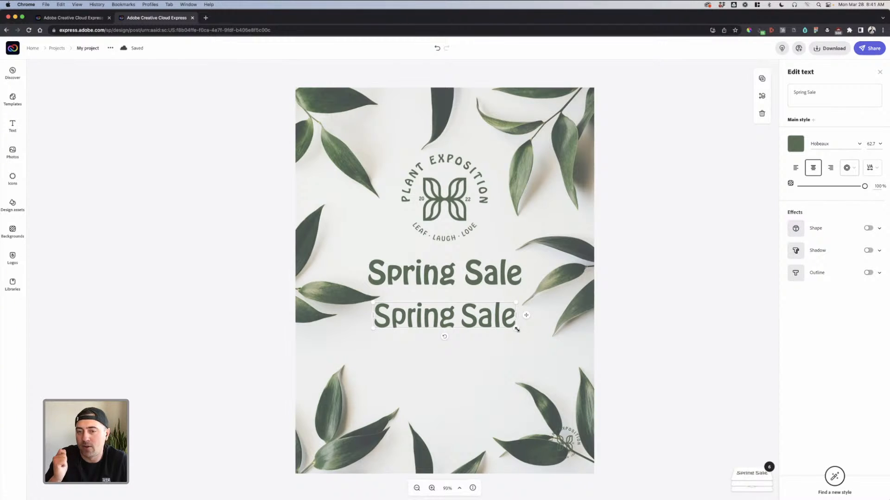
left_click_drag(517, 329, 453, 303)
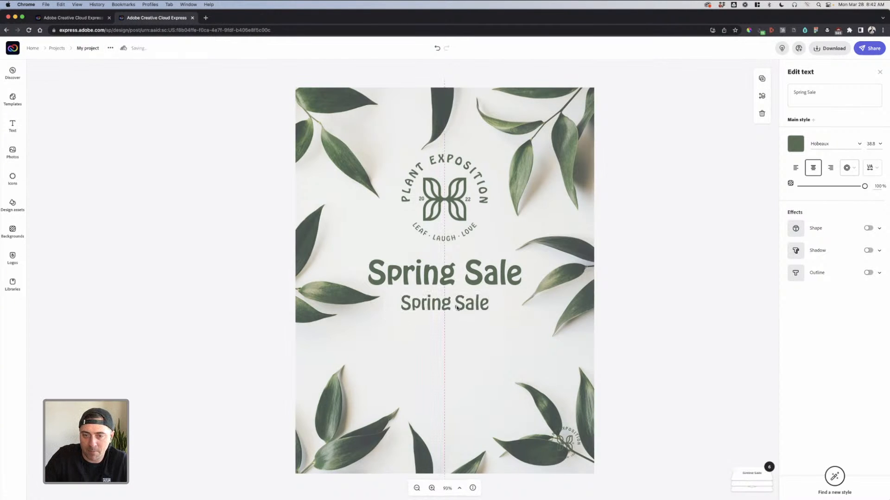
left_click(722, 274)
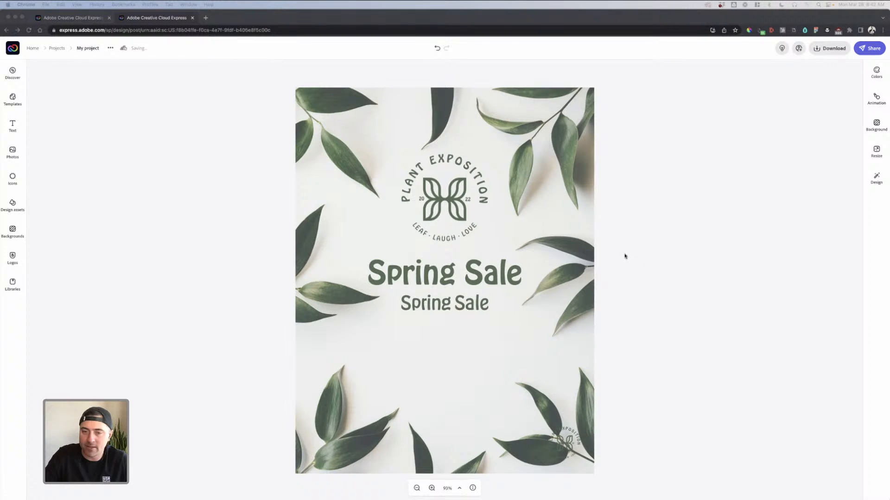
Replace the smaller text with two lines: "Monday March 28th" and "30% off all potted plants".
left_click(462, 301)
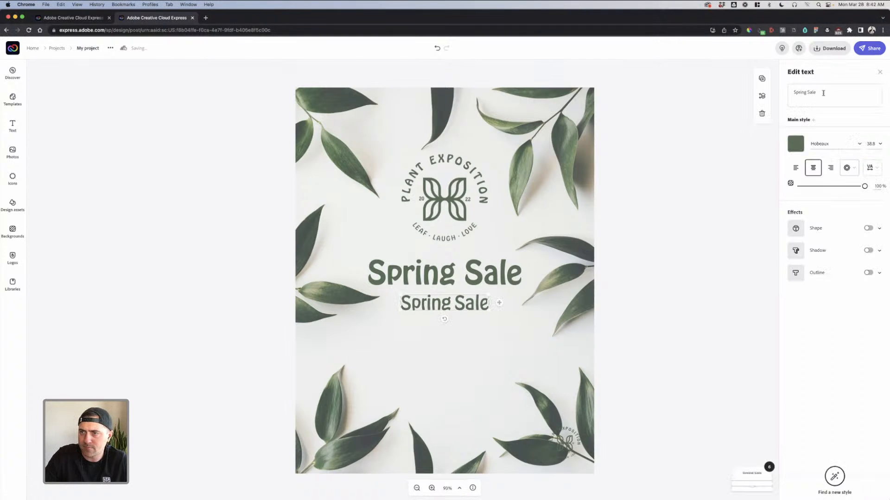
left_click(823, 93)
key("ctrl+a")
type("Monday March 28th 30% off all potted plants")
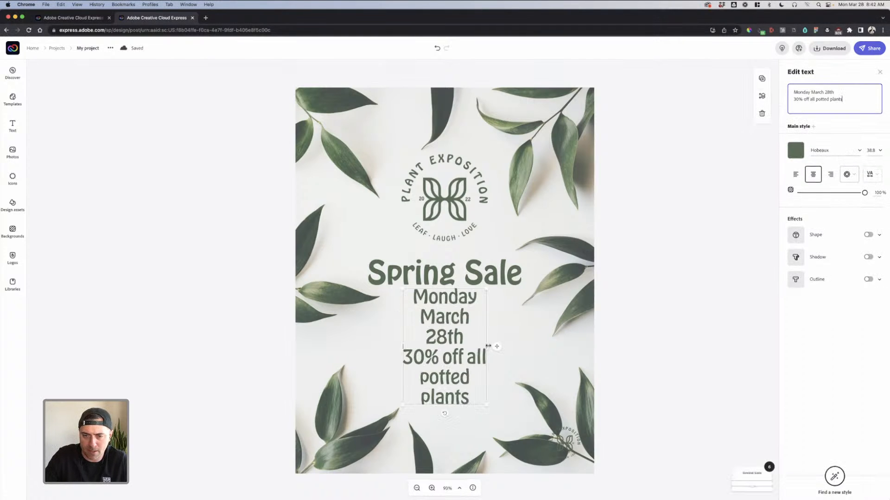
Widen the sale details text box, scale its text to about size 29.1, and position it below the Spring Sale heading.
left_click_drag(487, 347, 582, 347)
left_click_drag(478, 326, 447, 330)
left_click_drag(528, 292, 499, 306)
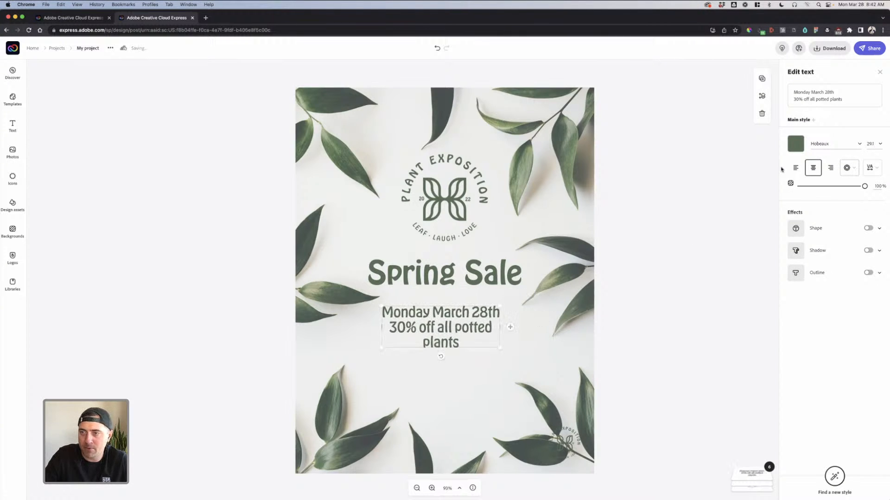
Try the brand cream on the sale details, return to the brand green, and shift it to a slightly greyer custom green.
left_click(795, 144)
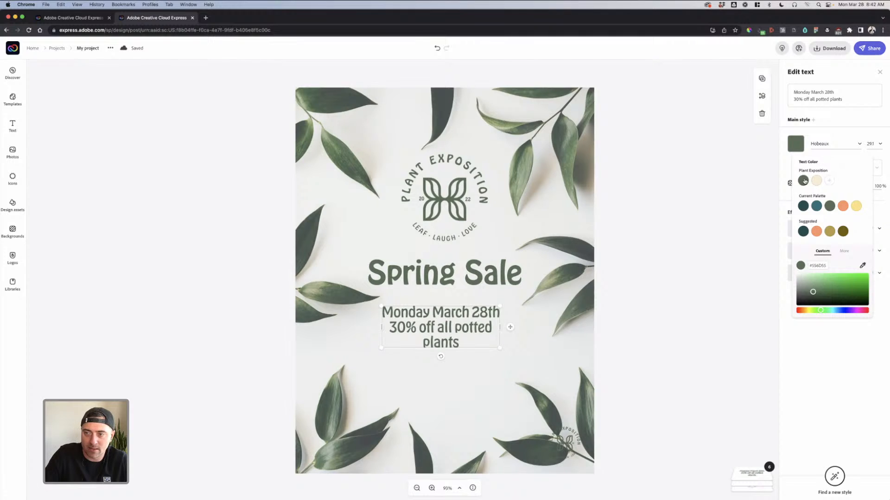
left_click(817, 183)
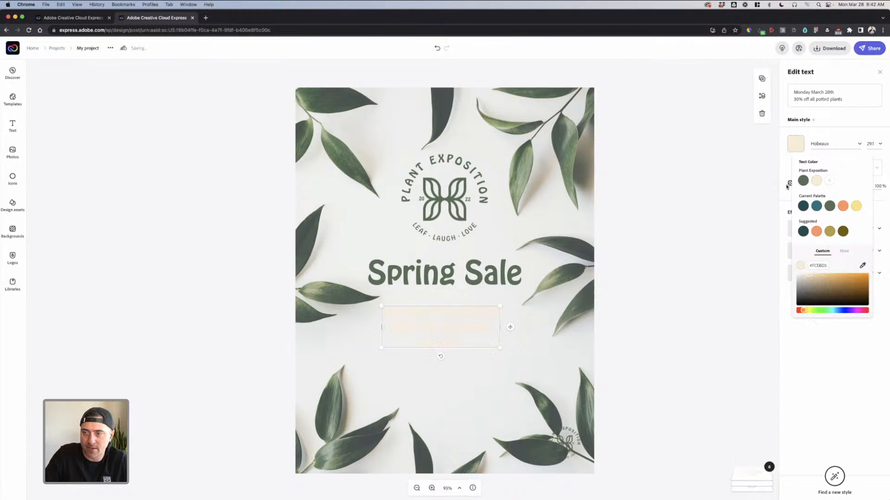
left_click(804, 182)
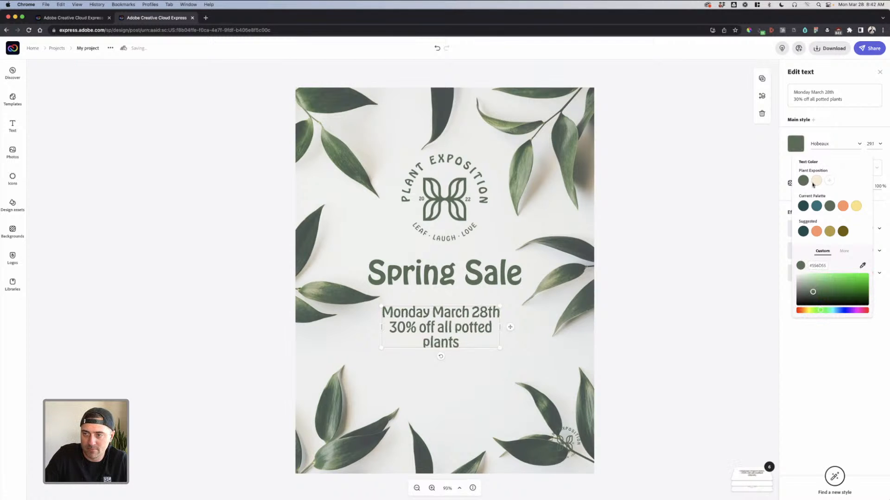
left_click_drag(812, 290, 806, 294)
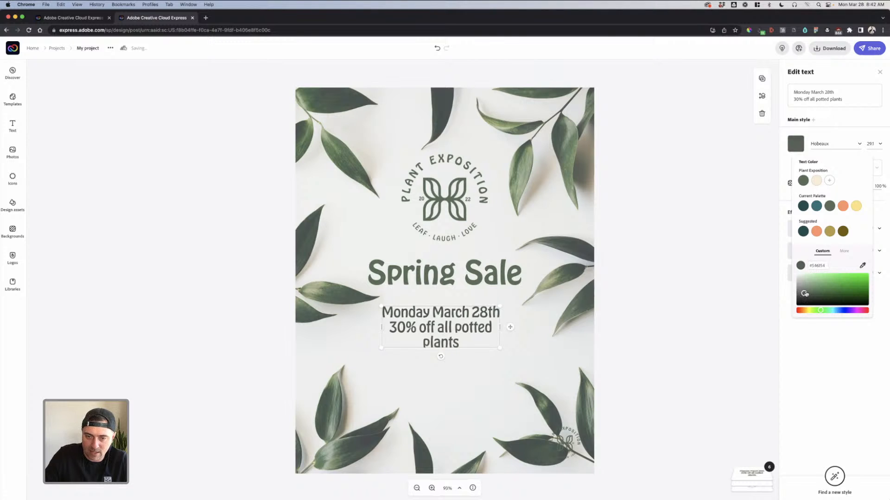
left_click(687, 297)
Widen the sale details text box until the potted plants offer fits on one line.
left_click_drag(500, 328, 532, 322)
left_click(605, 299)
Try the shape and shadow effects on the sale details and leave both turned off.
left_click(428, 325)
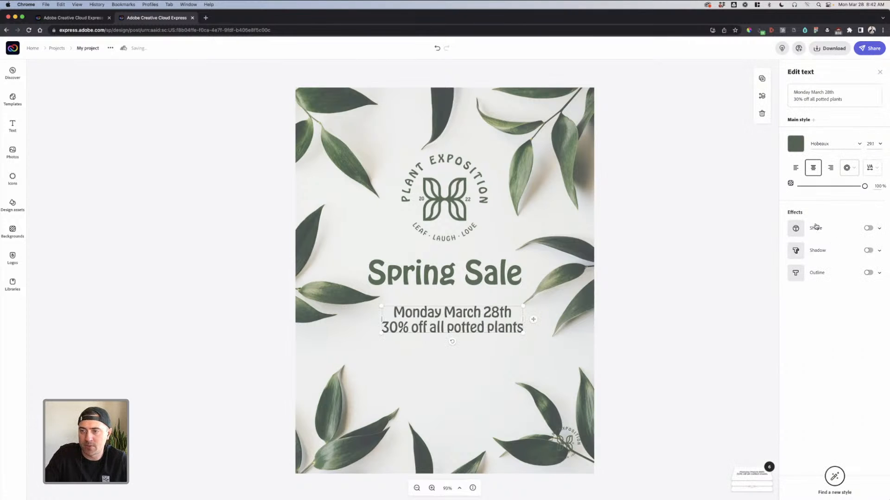
left_click(868, 228)
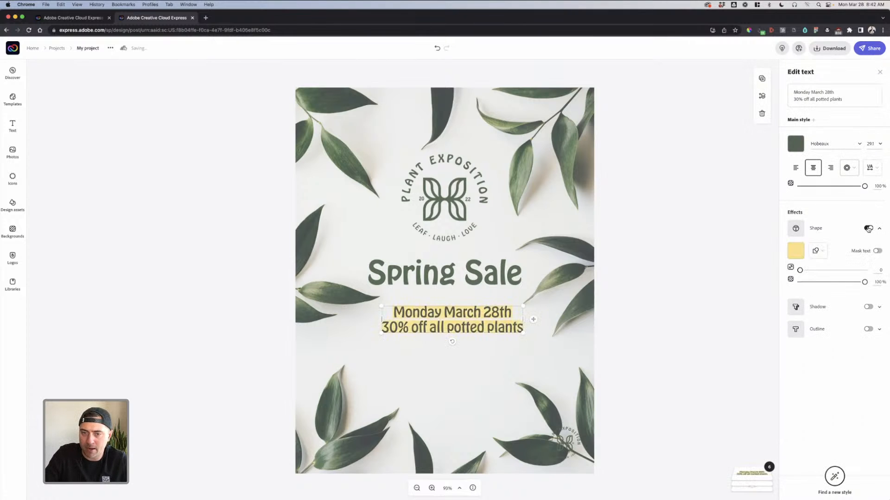
left_click(868, 228)
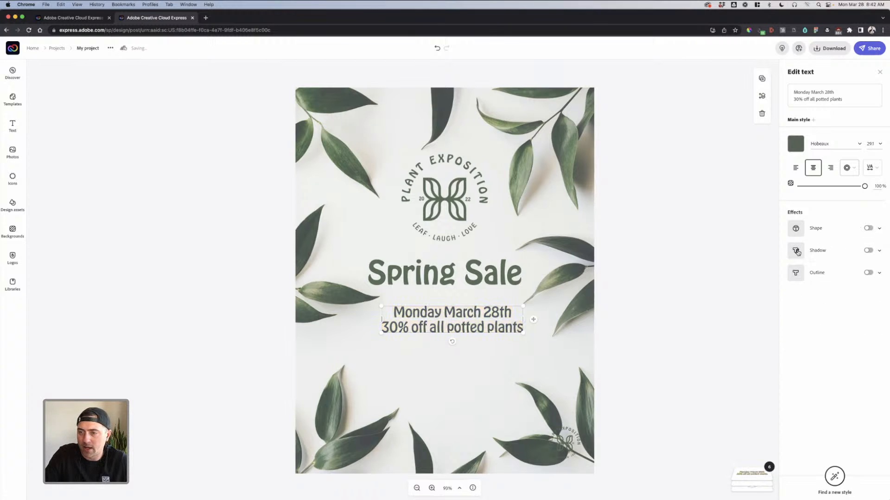
left_click(868, 251)
left_click(795, 252)
Try a yellow outline with a thickness of 31 on the sale details and turn the outline off.
left_click(795, 274)
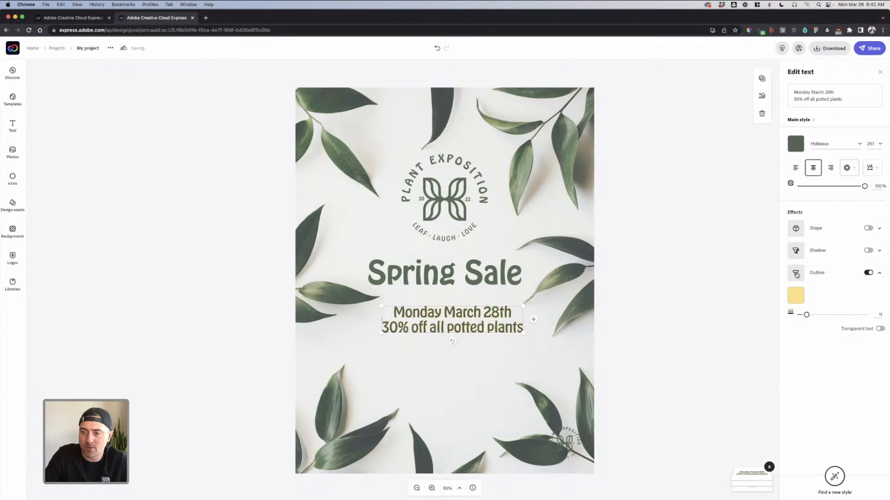
mouse_move(807, 315)
left_mouse_down()
mouse_move(842, 315)
mouse_move(819, 316)
left_mouse_up()
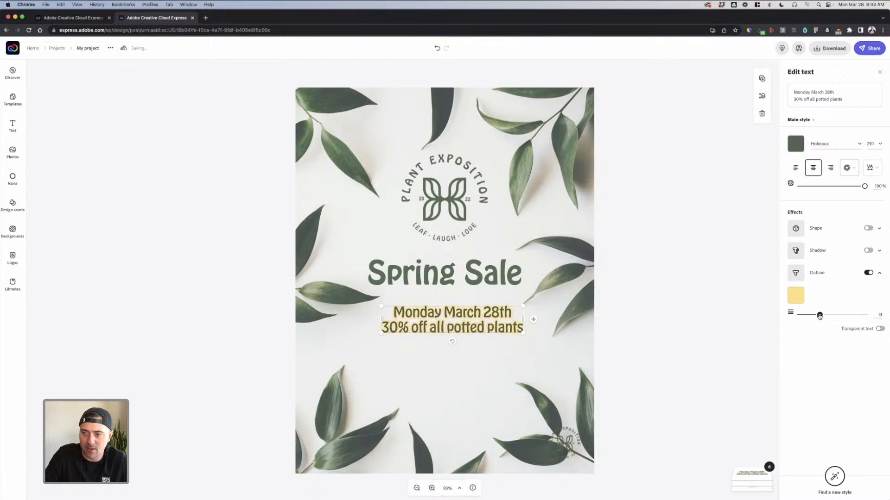
left_click(868, 273)
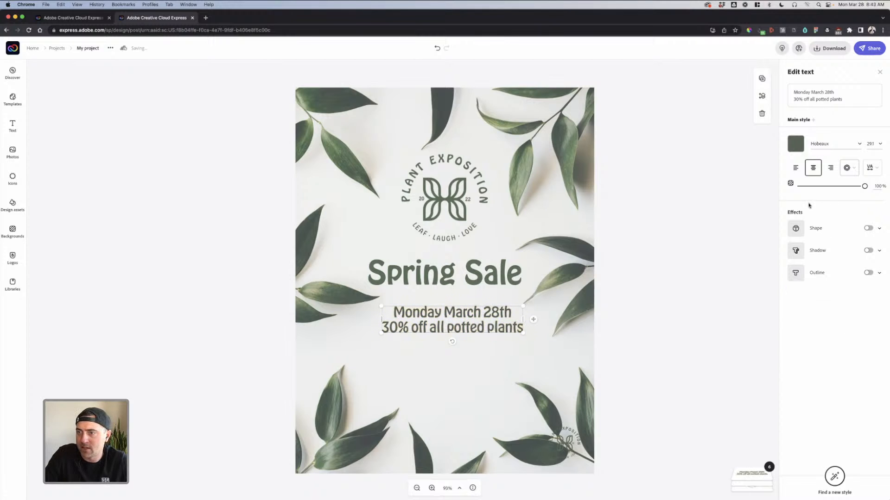
Try the left-aligned and centred grid layouts on the sale details and slightly enlarge the text box.
left_click(850, 168)
left_click(832, 228)
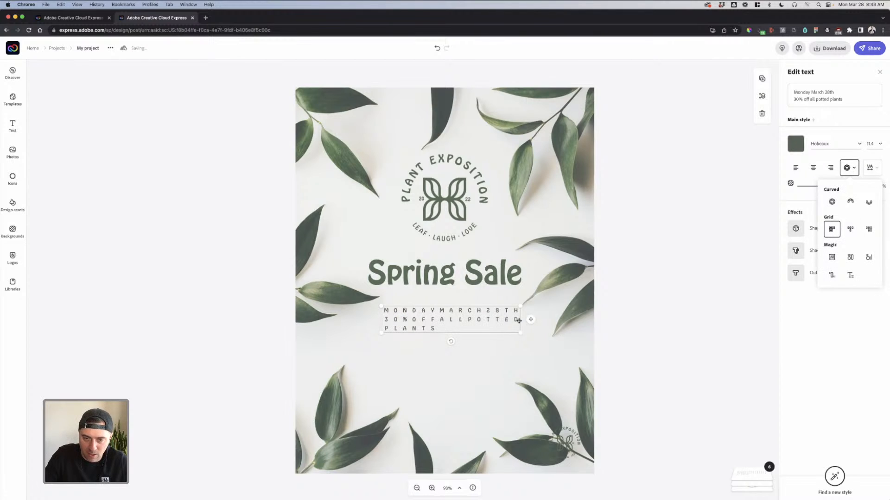
left_click_drag(517, 333, 534, 335)
left_click(850, 169)
left_click(851, 230)
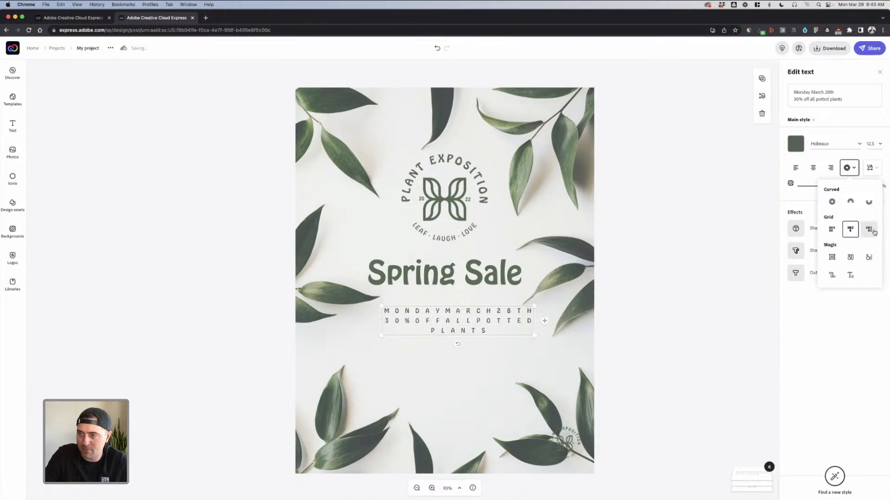
Apply the first Magic layout to the sale details, filling the width in capitals, and centre the block under the Spring Sale heading.
left_click(832, 258)
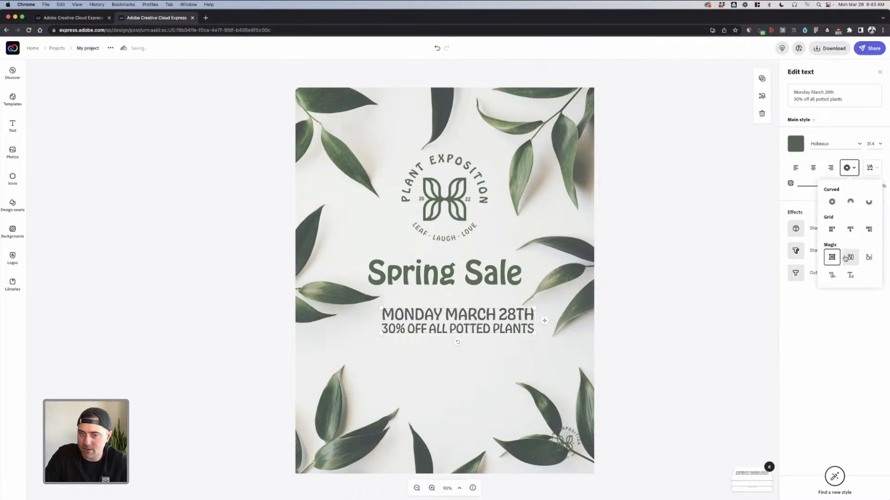
left_click(609, 309)
mouse_move(486, 330)
left_mouse_down()
mouse_move(474, 320)
mouse_move(474, 307)
mouse_move(489, 329)
left_mouse_up()
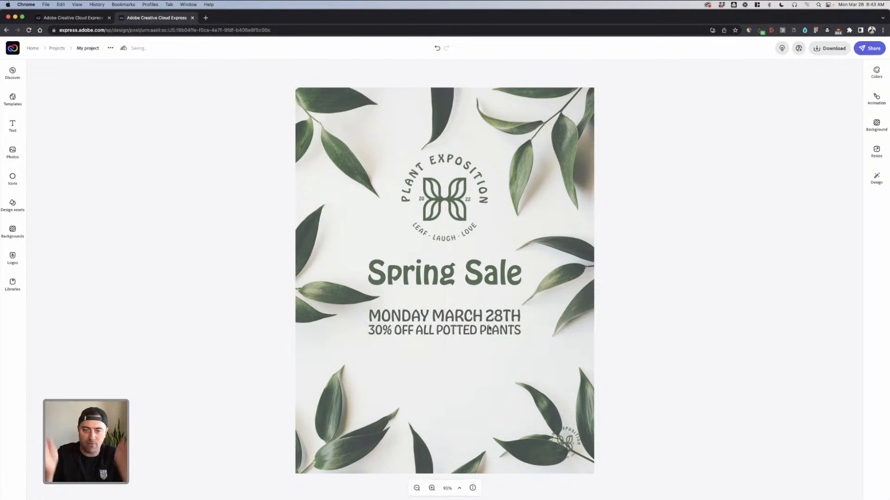
Try other Magic layouts on the sale details, including rotated words and a large initial letter, and return to the first Magic layout.
left_click(456, 314)
left_click(849, 168)
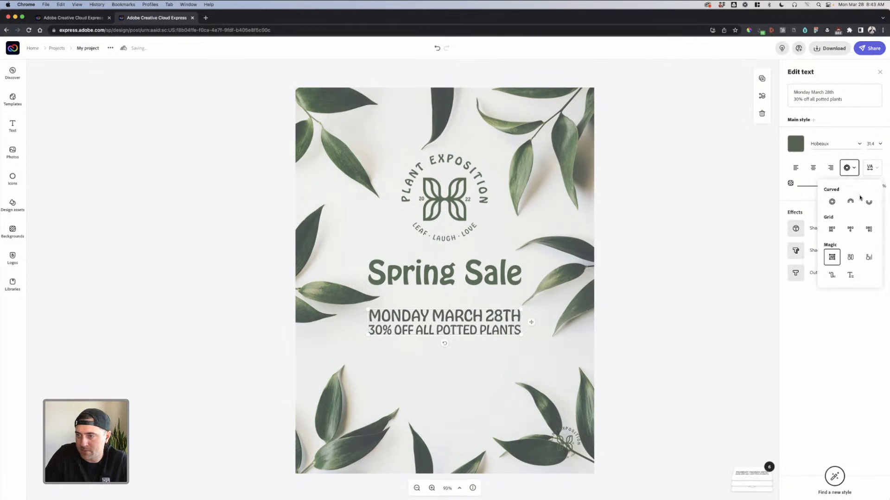
left_click(851, 257)
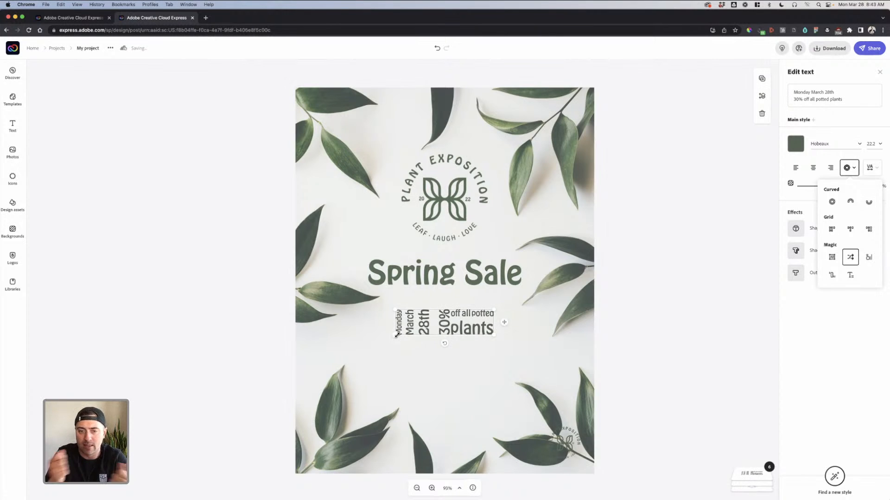
left_click(833, 276)
left_click(832, 276)
left_click(832, 261)
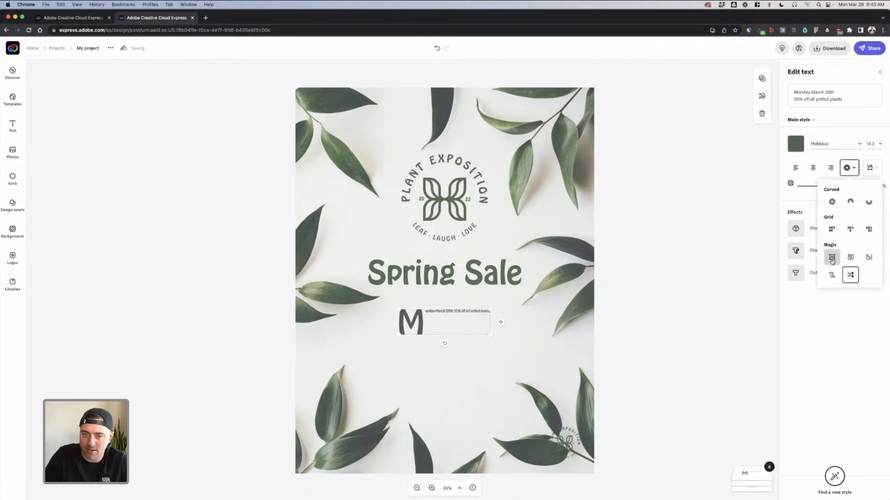
left_click(832, 261)
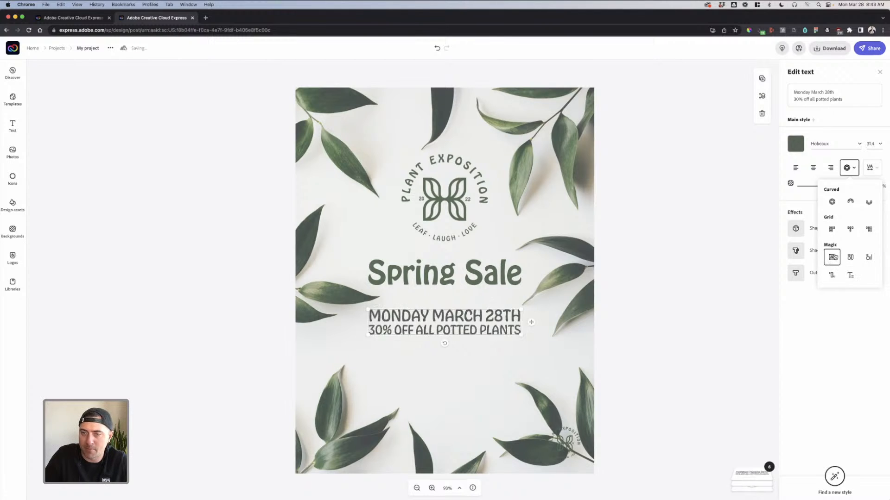
Try the centred and left-aligned grid layouts on the sale details and move the block closer to the Spring Sale heading.
left_click(848, 230)
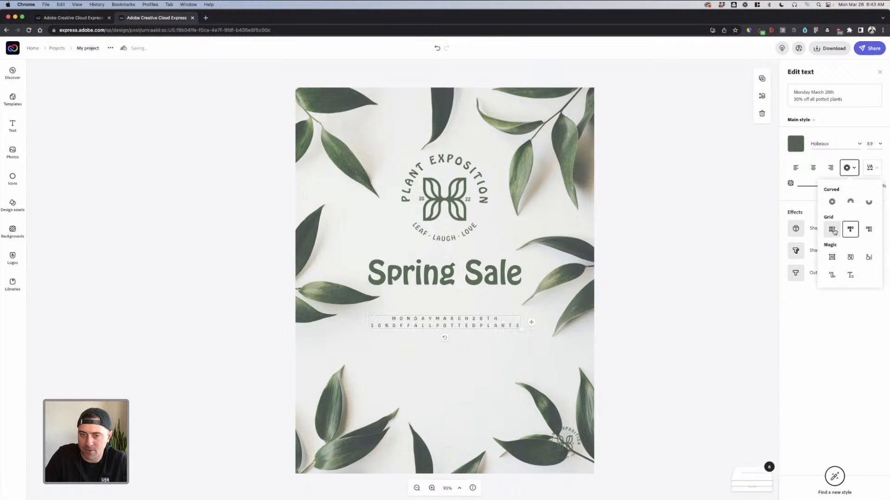
left_click(657, 305)
left_click_drag(471, 330, 470, 319)
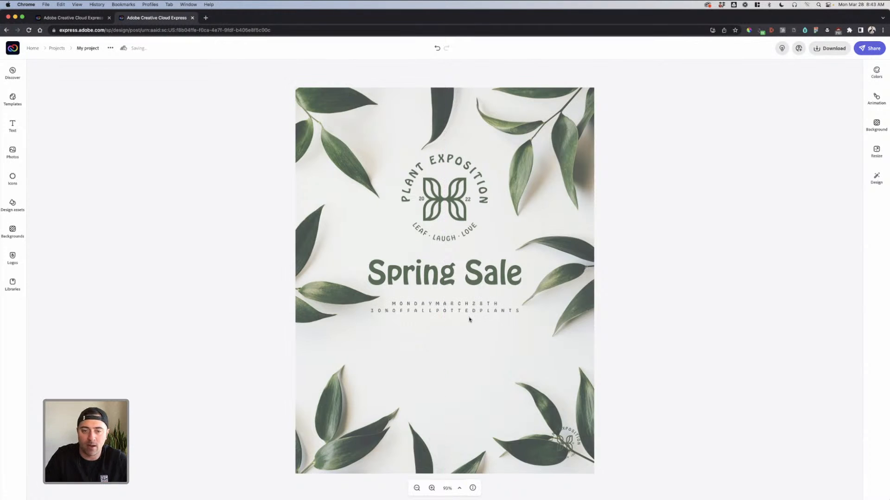
left_click(455, 307)
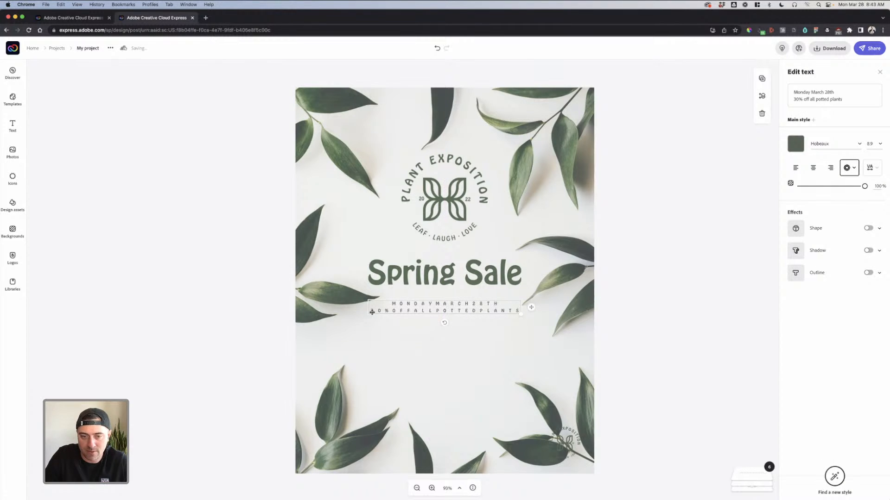
left_click(660, 305)
left_click(426, 311)
left_click(851, 167)
left_click(827, 233)
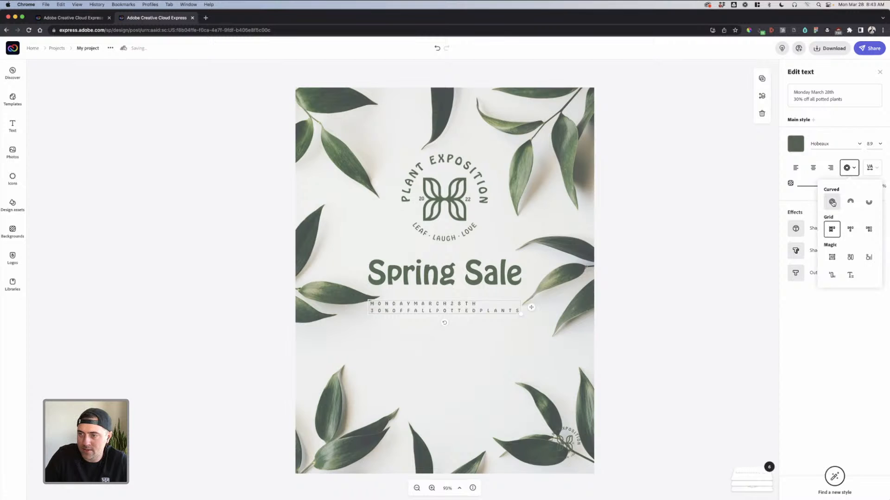
Reapply the first Magic layout to the sale details and enlarge the block to about the Spring Sale heading's width.
left_click(831, 257)
left_click_drag(431, 310, 401, 307)
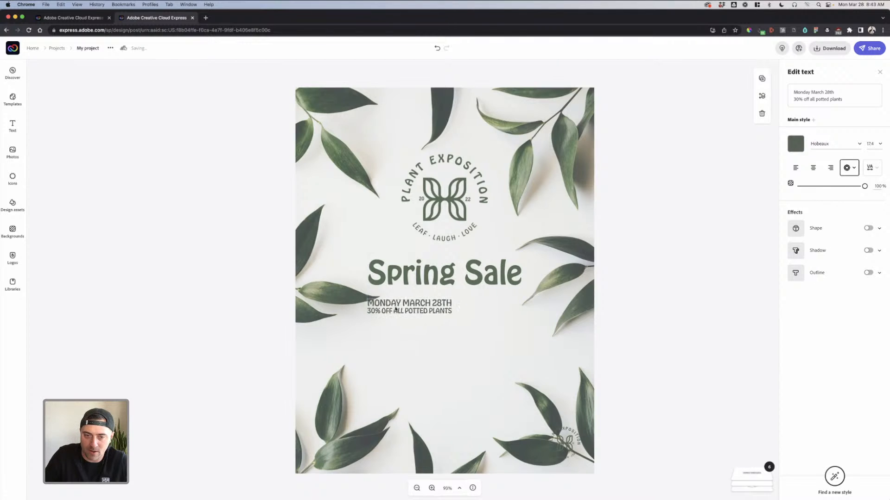
left_click_drag(455, 316, 523, 332)
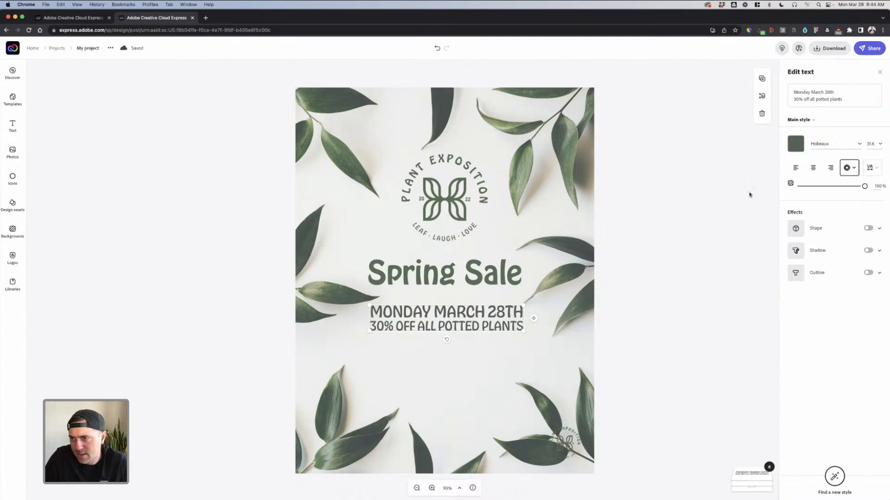
Darken the sale details' text colour to charcoal #3F423F and shrink the block slightly to size 29.8, centred under the heading.
left_click(795, 144)
left_click_drag(806, 293, 799, 299)
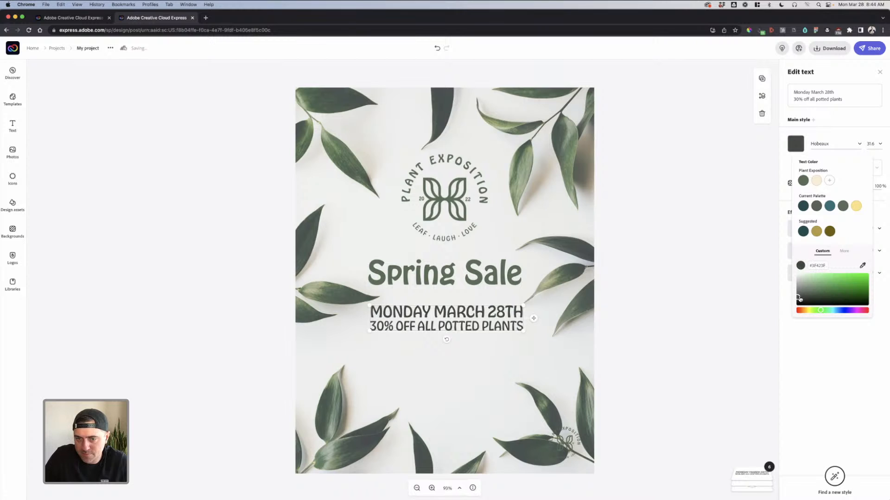
left_click(663, 309)
left_click_drag(524, 330, 471, 315)
left_click(480, 285)
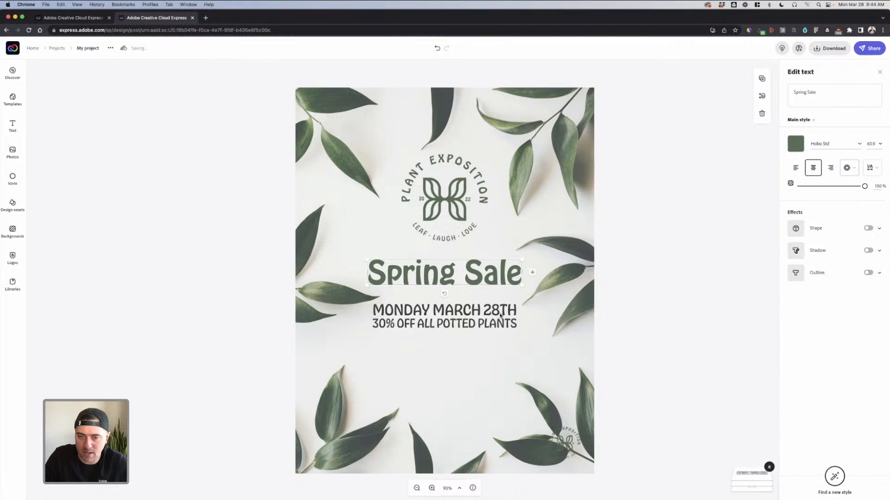
left_click(624, 289)
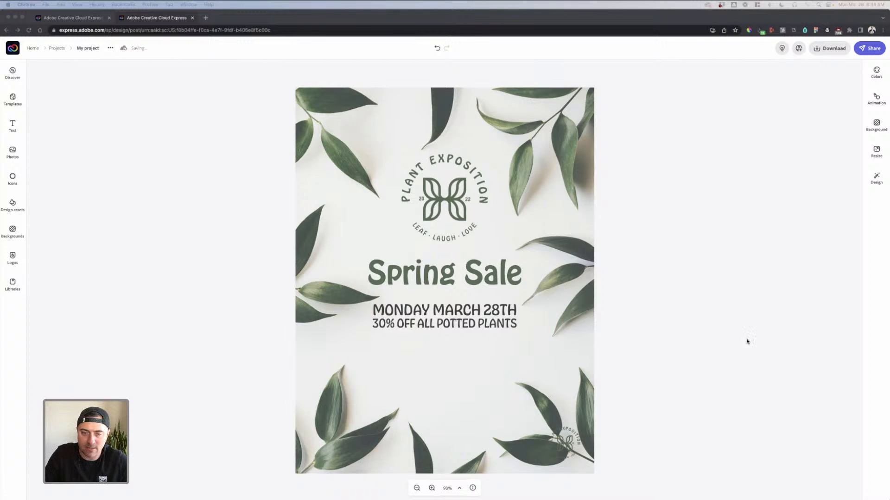
left_click(713, 340)
Duplicate the sale details block and place the copy centred below the original, in the lower part of the flyer.
left_click(13, 124)
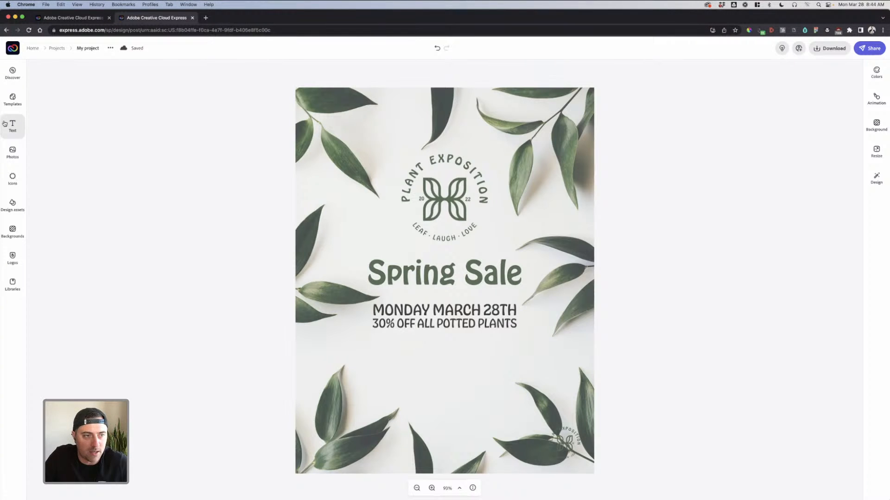
left_click(502, 315)
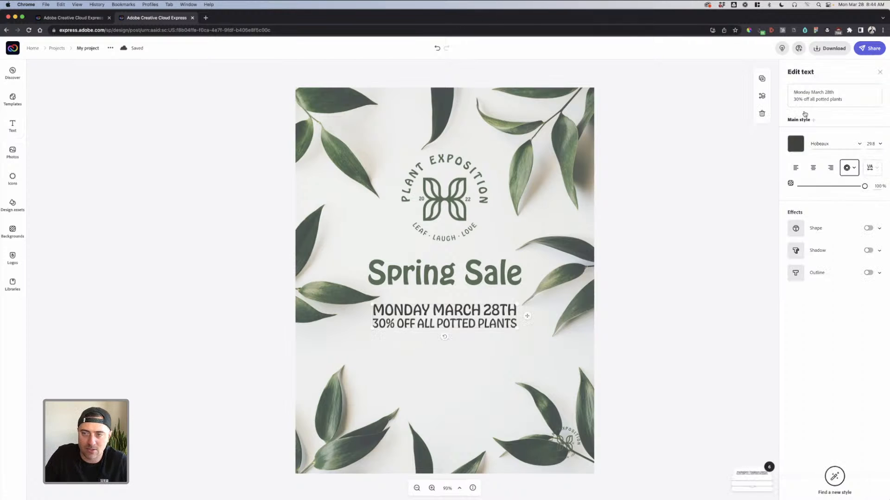
left_click(762, 80)
left_click_drag(472, 330, 459, 377)
Replace the duplicated block's text with the contact's e-mail address and phone number on two lines.
left_click(843, 98)
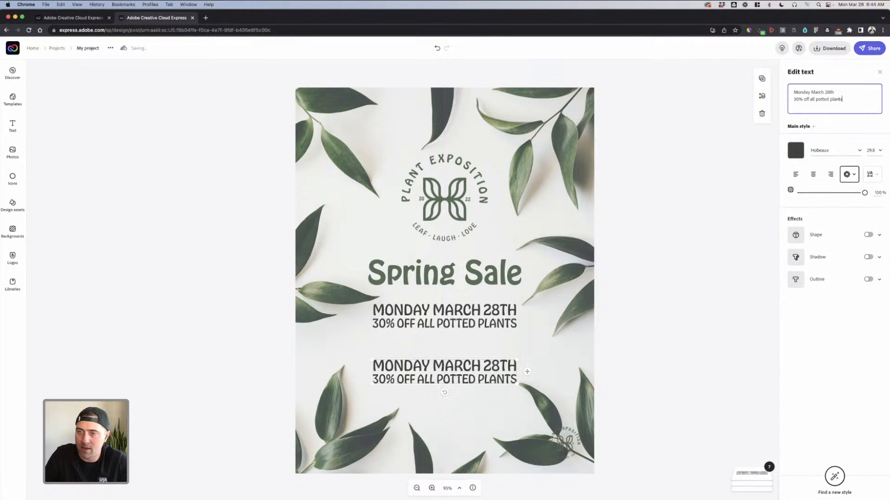
key("super+a")
key("super+v")
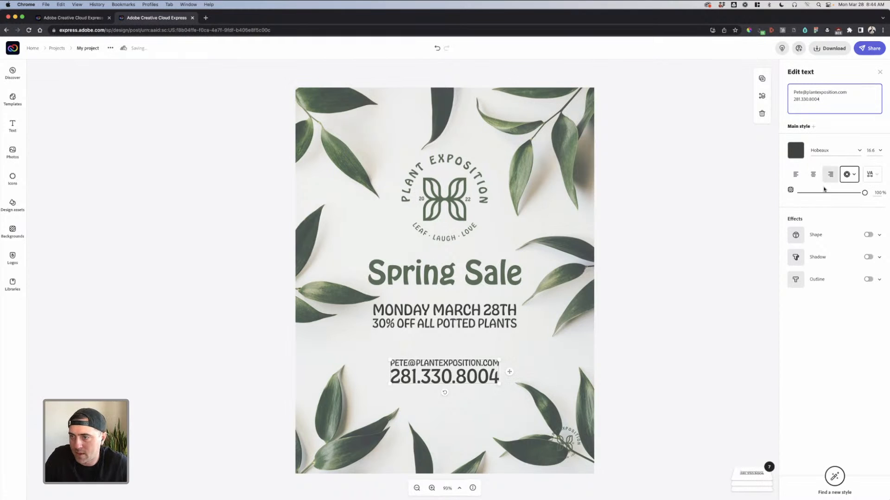
Try the centred, right-aligned and left-aligned grid layouts on the contact details.
left_click(849, 174)
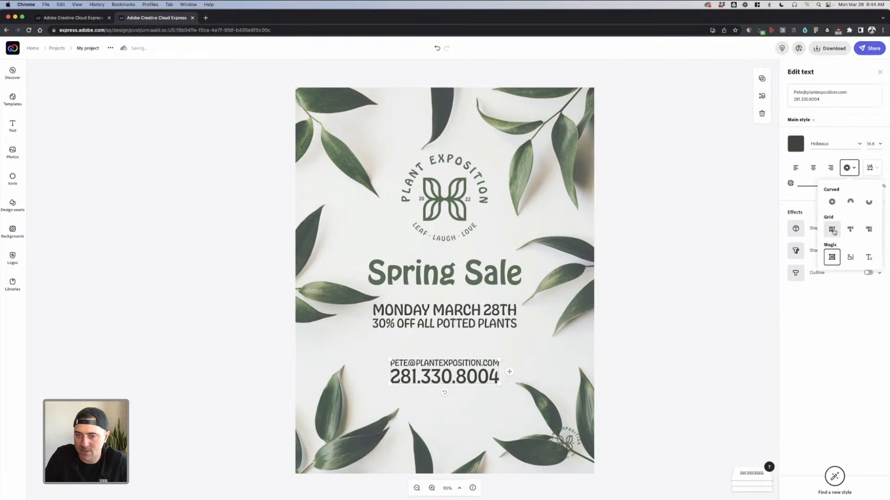
left_click(845, 231)
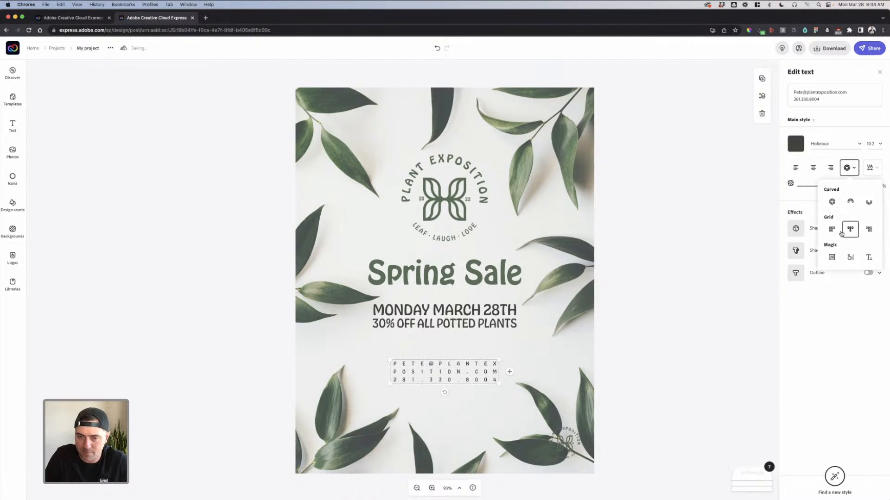
left_click(869, 230)
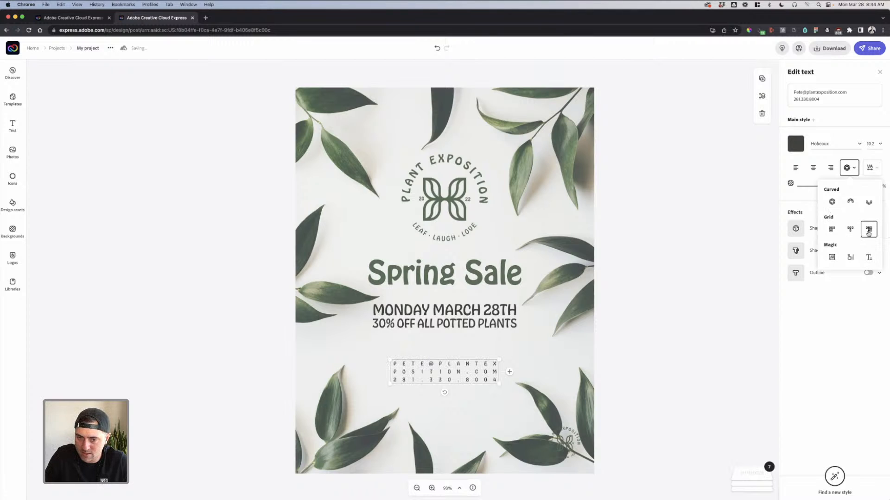
left_click(831, 232)
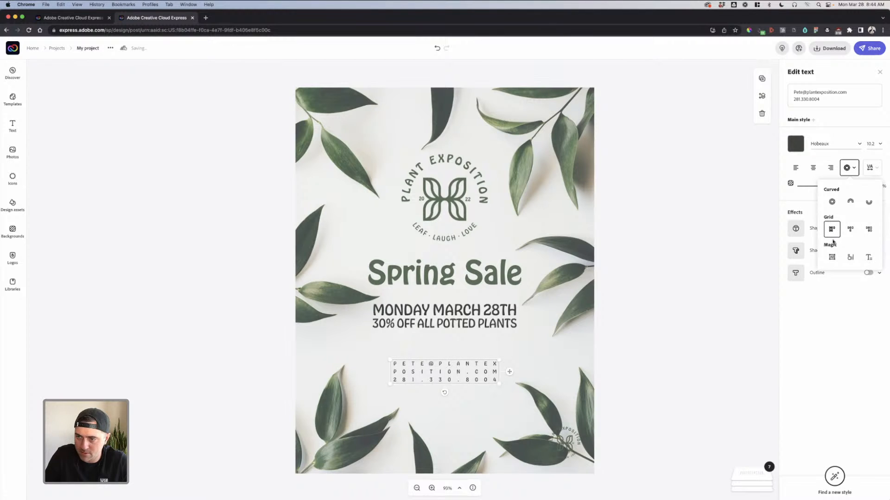
left_click(599, 345)
left_click(483, 375)
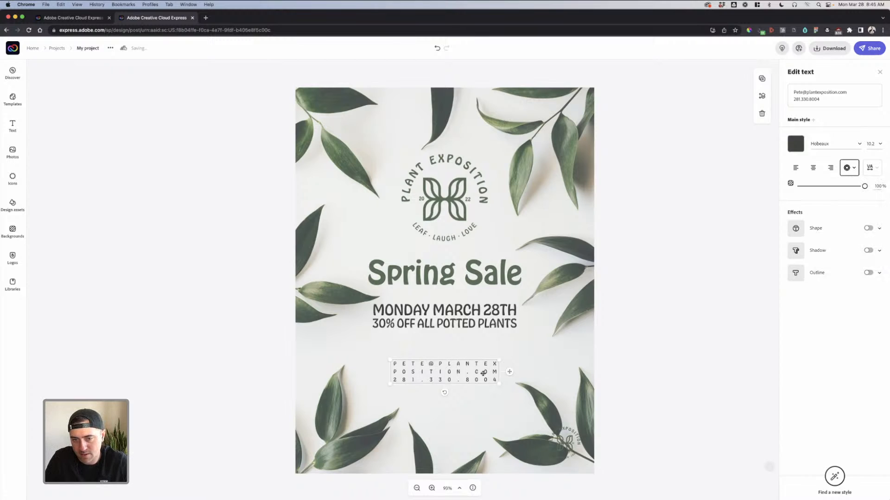
Set the grid-styled contact details' letter spacing to 0 and line spacing to 27.
left_click(870, 168)
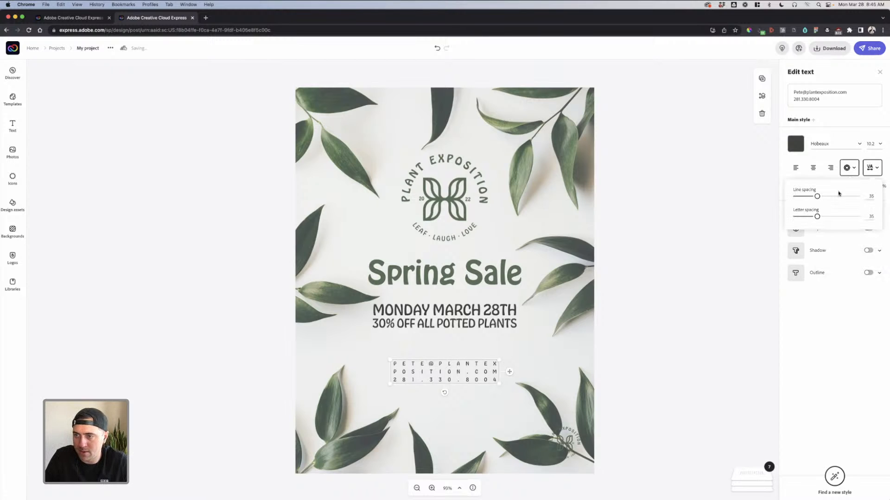
left_click_drag(817, 216, 796, 218)
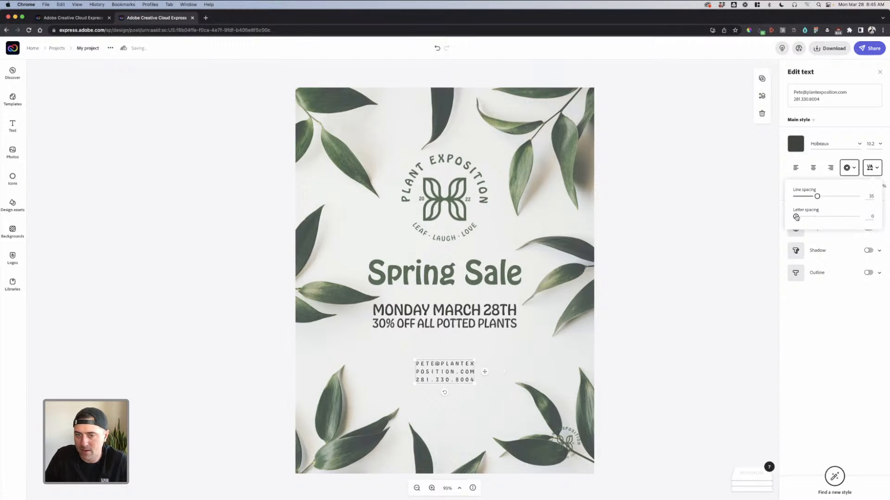
left_click_drag(817, 197, 812, 197)
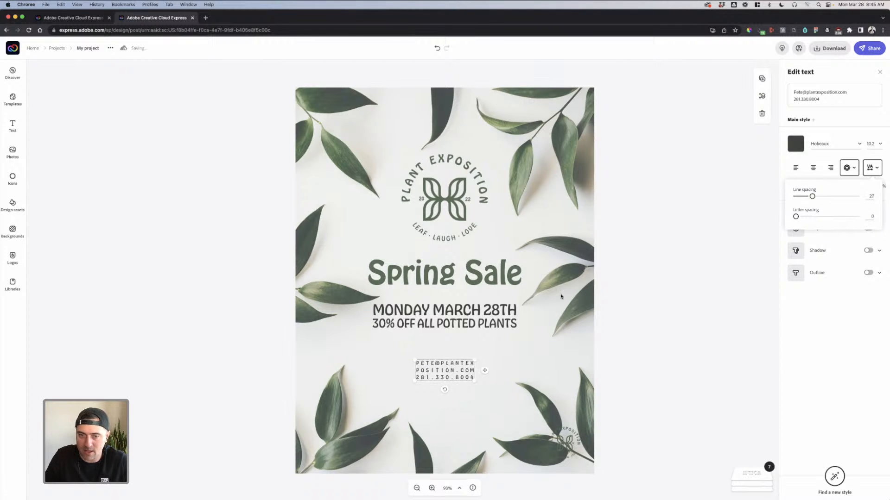
left_click(661, 319)
Switch the contact details to plain centred alignment at size 17.3 and centre the block horizontally near the flyer's bottom.
left_click(455, 374)
left_click(795, 167)
left_click_drag(475, 377, 509, 381)
left_click(813, 168)
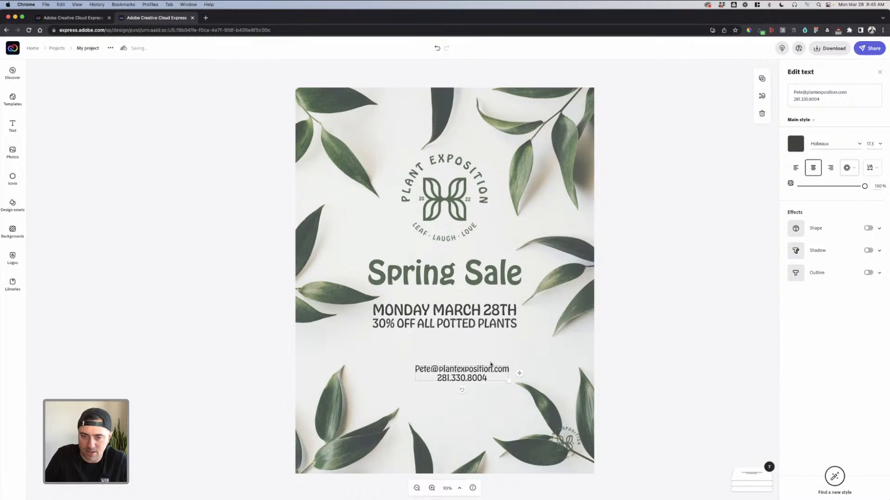
left_click_drag(456, 376, 438, 385)
Set the contact details' line spacing to 41 and letter spacing to 21, then shrink the block and centre it slightly lower.
left_click(872, 168)
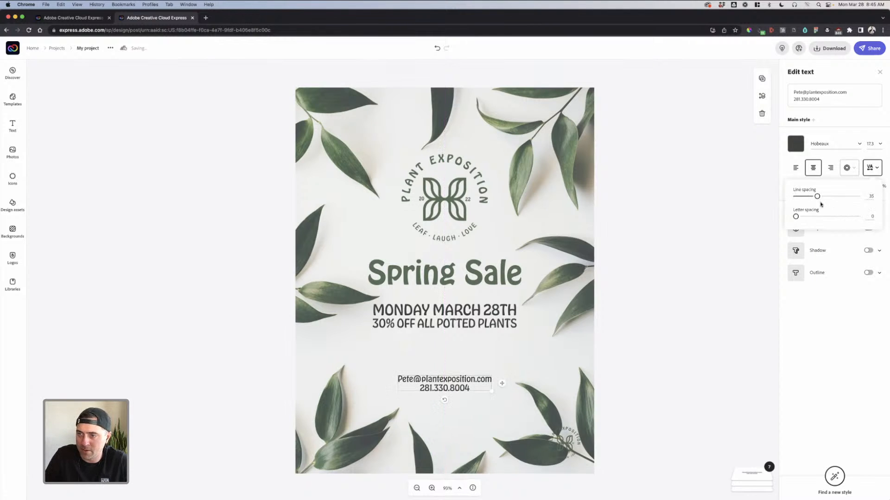
left_click_drag(818, 200, 809, 217)
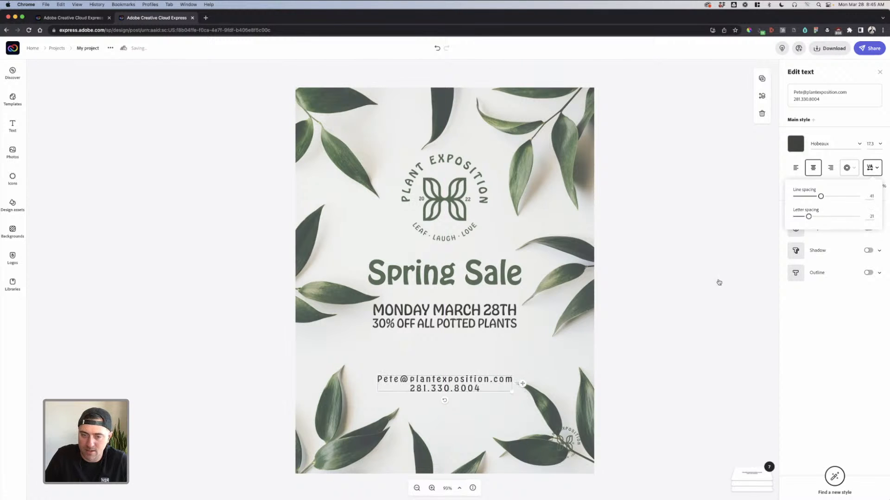
left_click_drag(512, 393, 474, 401)
left_click(648, 361)
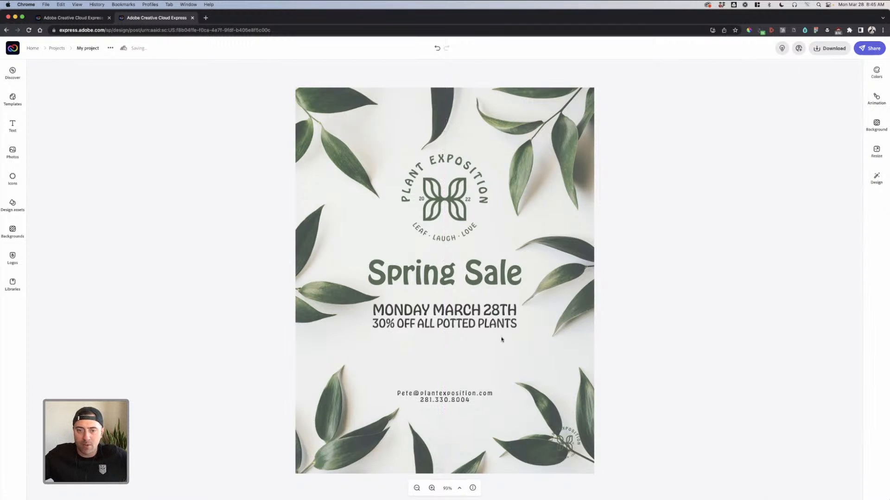
left_click(471, 311)
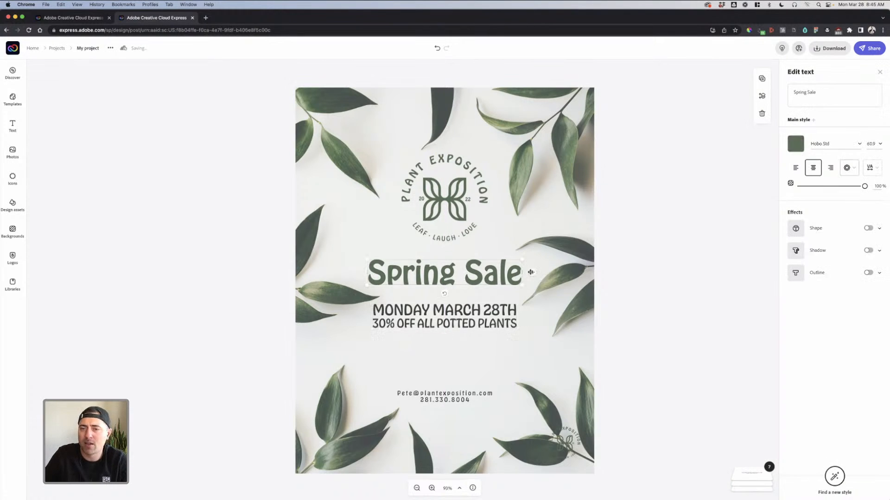
left_click(660, 255)
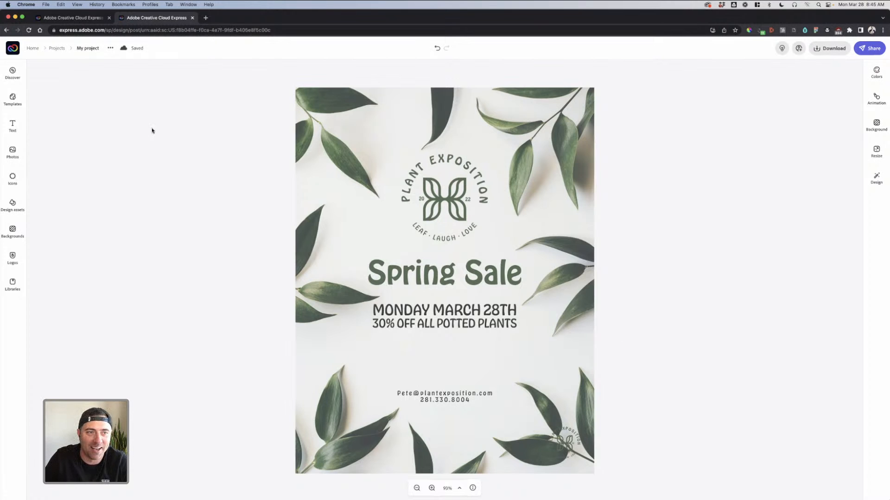
Rename the project as Plant Expo Flyer.
left_click(92, 56)
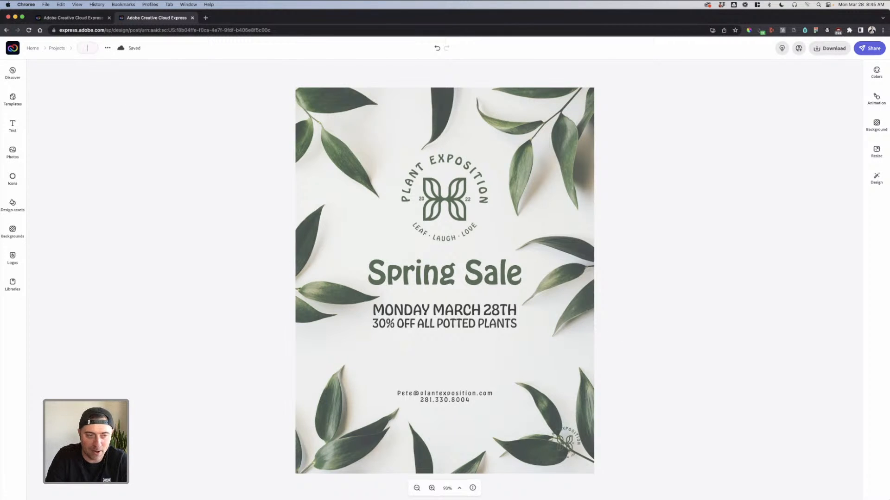
key("Return")
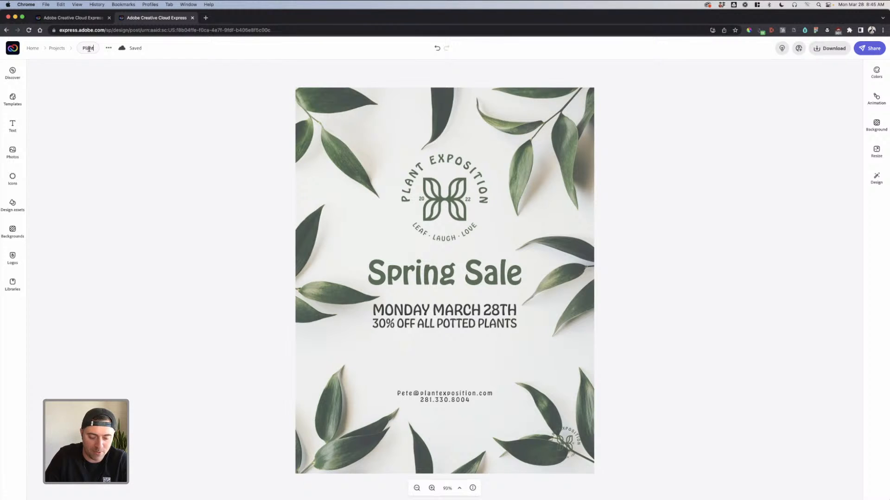
type("Ex")
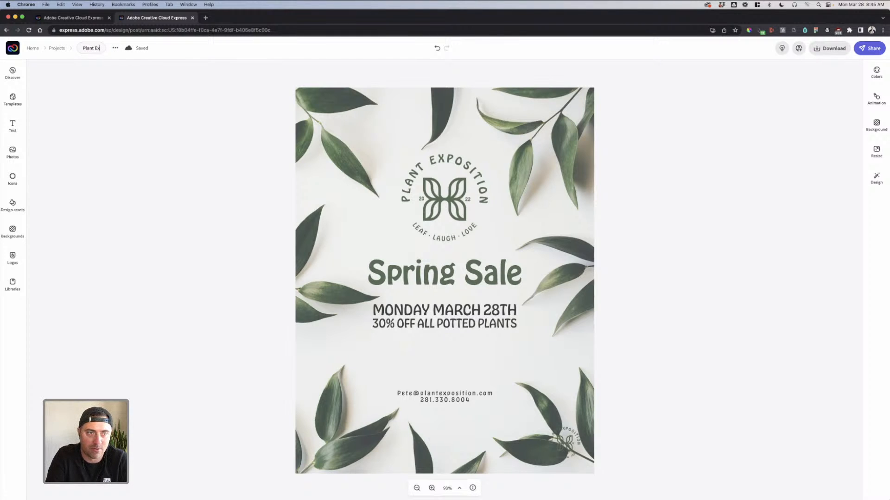
type("po Flyer 1")
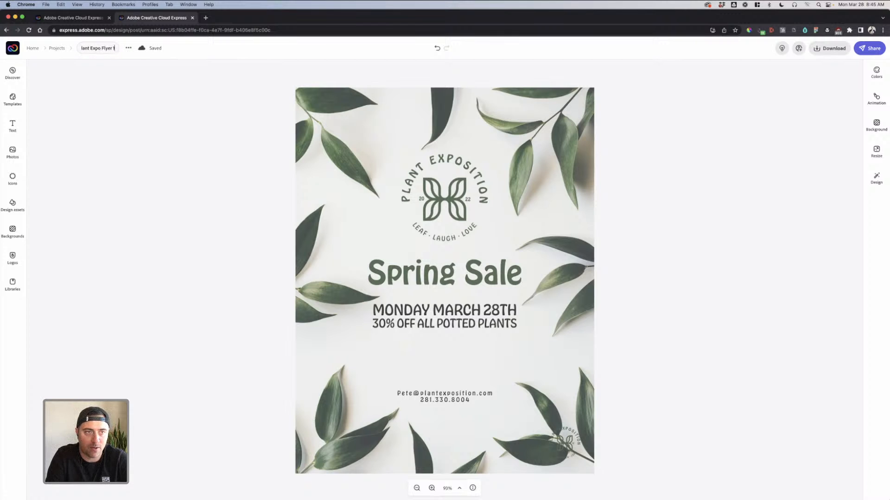
key("Return")
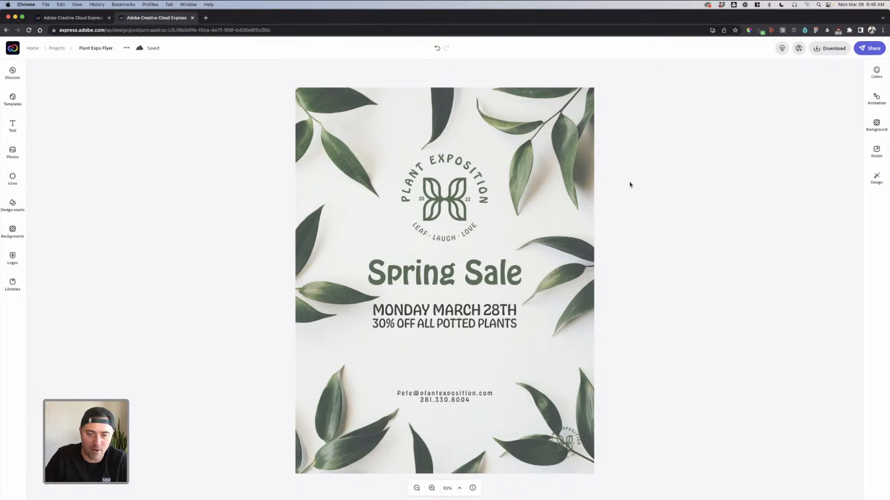
Enlarge the sale details block to size 43 and centre it between the Spring Sale heading and the contact details.
left_click(438, 310)
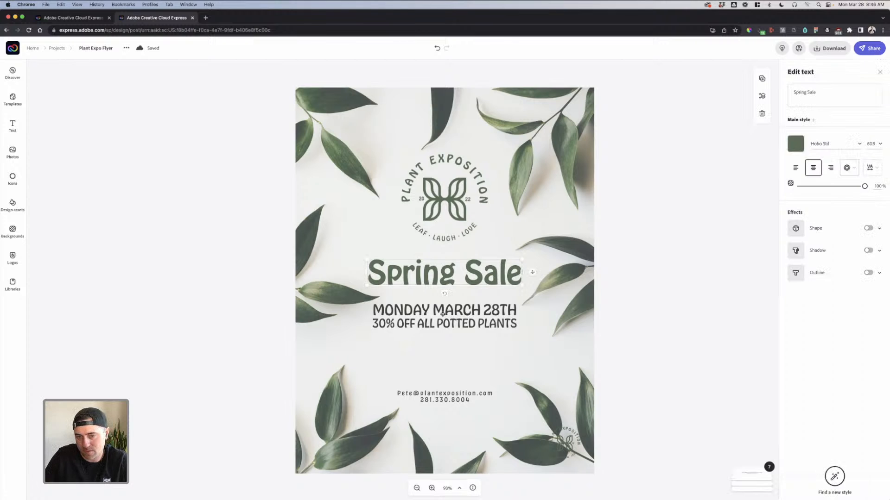
left_click_drag(515, 327, 563, 362)
left_click_drag(507, 350, 494, 351)
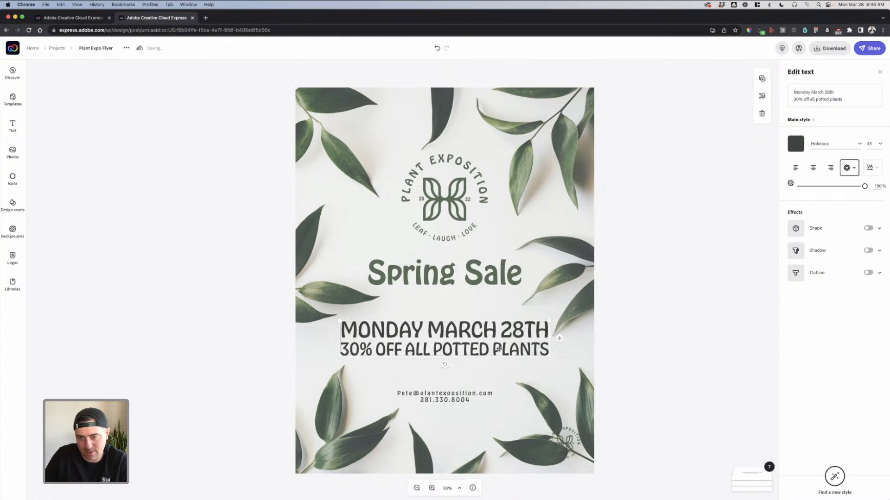
left_click(661, 314)
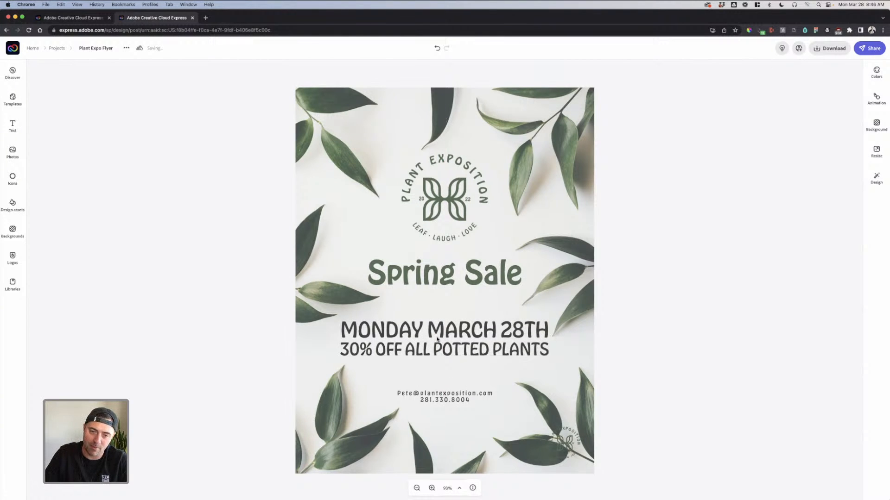
Move the contact details up so they sit directly beneath the sale details block.
left_click(533, 281)
left_click(628, 278)
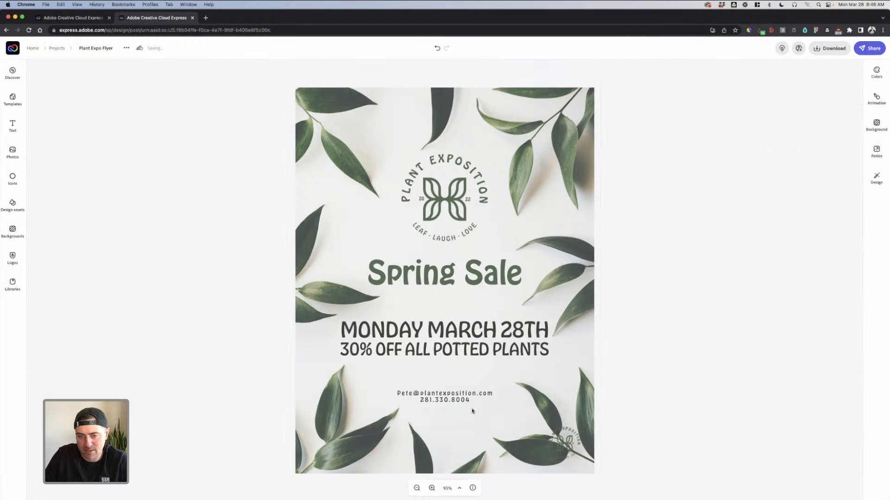
left_click_drag(456, 403, 452, 373)
left_click(612, 352)
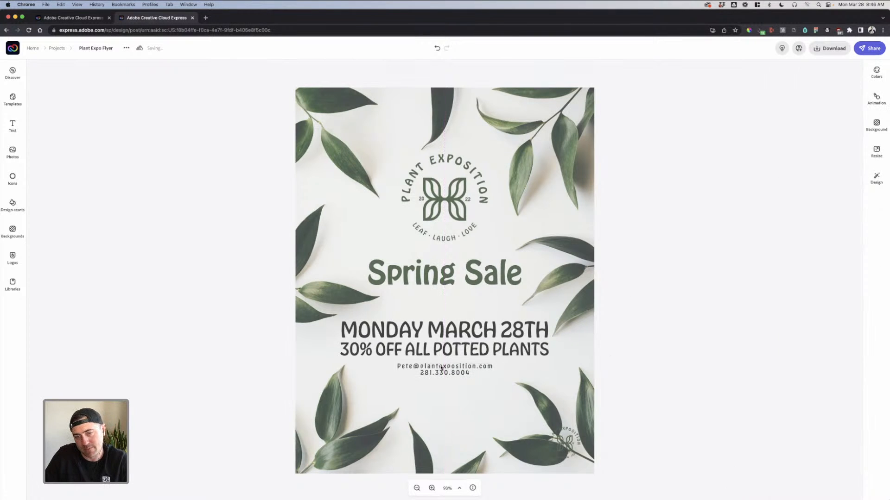
Recolour the contact details with the dark green from the Plant Exposition brand colours.
left_click(441, 368)
left_click(795, 144)
left_click(802, 180)
left_click(657, 323)
left_click(658, 324)
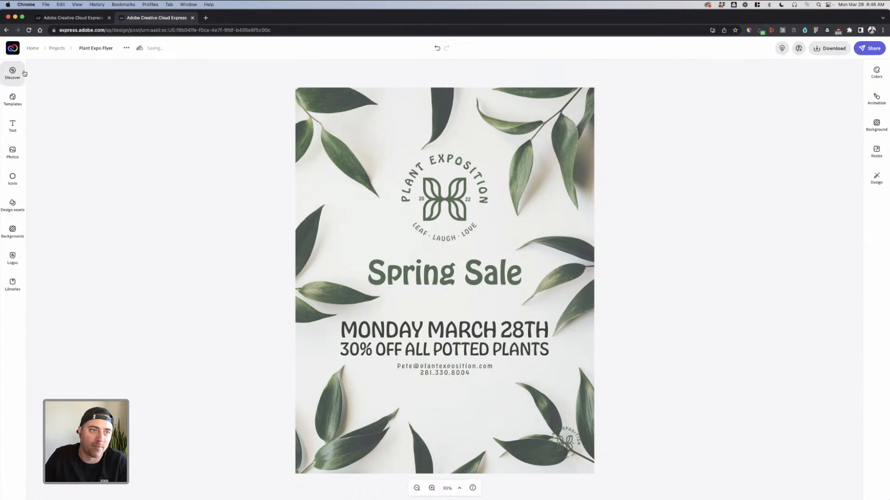
Return to the projects list, start a new flyer and search its templates for "plant".
left_click(56, 49)
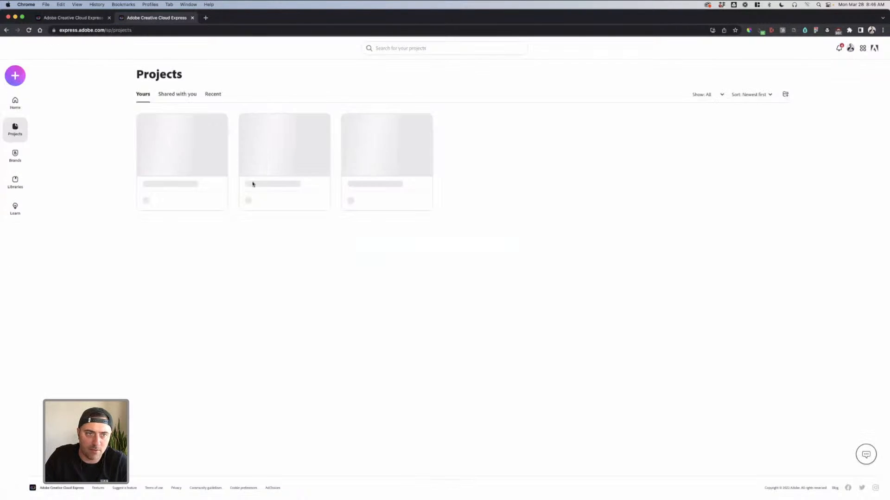
left_click(15, 76)
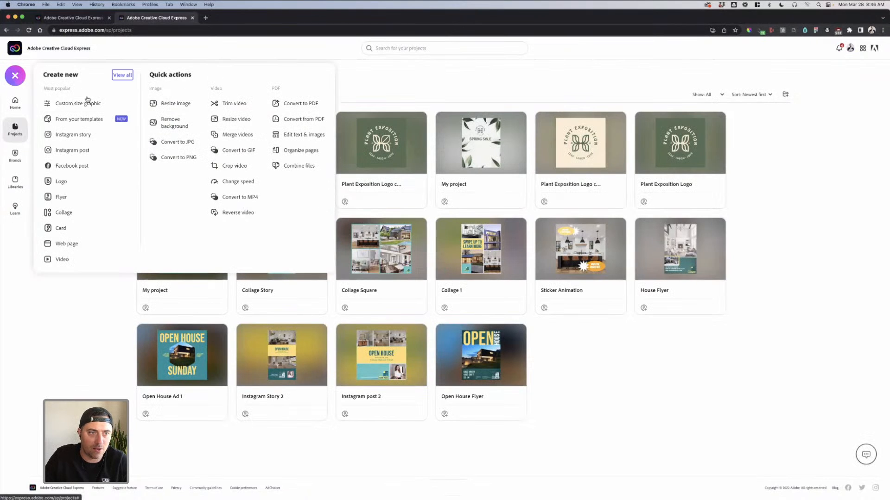
left_click(75, 197)
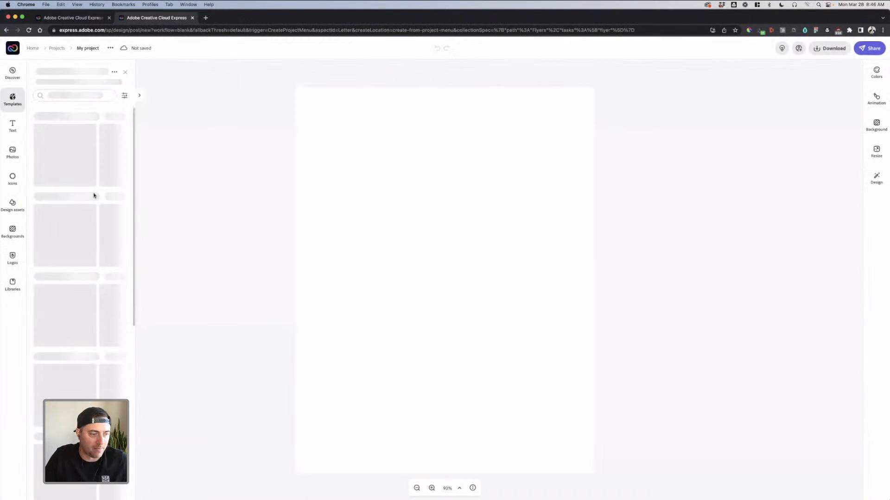
left_click(88, 96)
left_click(63, 127)
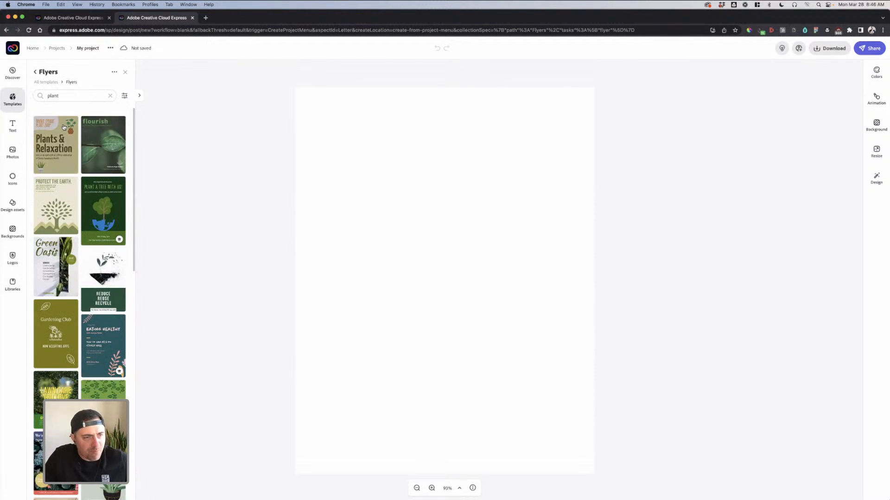
Try the "Plants & Relaxation" and "flourish" templates on the blank flyer.
scroll(98, 209, "down", 3)
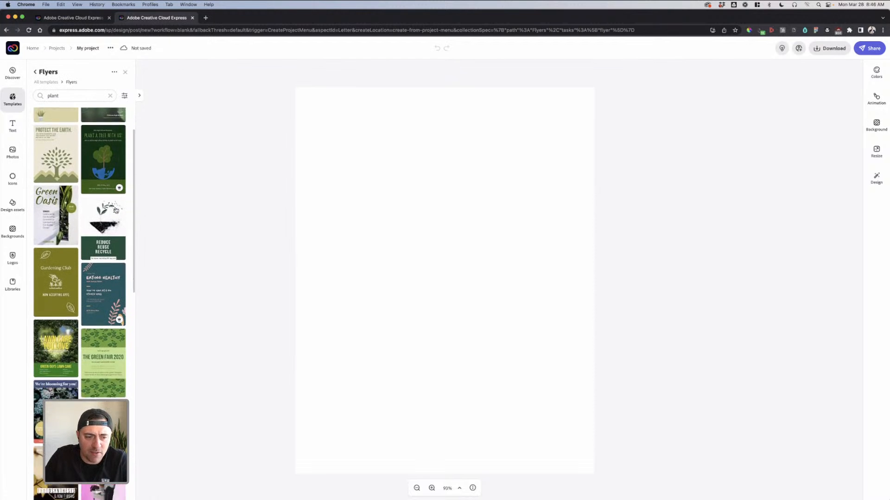
scroll(98, 210, "up", 3)
left_click(53, 168)
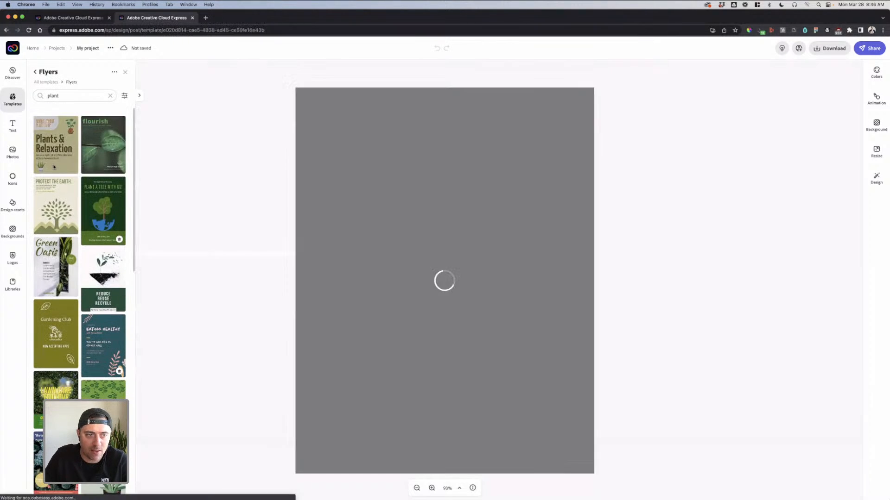
left_click(93, 170)
Browse further through the plant flyer templates and apply the Painting & Decorating one with the potted plant.
scroll(92, 195, "down", 2)
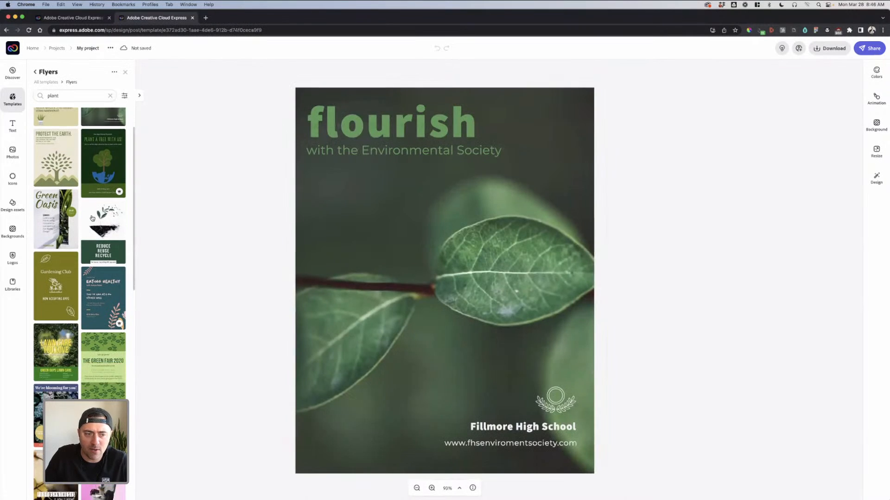
scroll(92, 217, "down", 6)
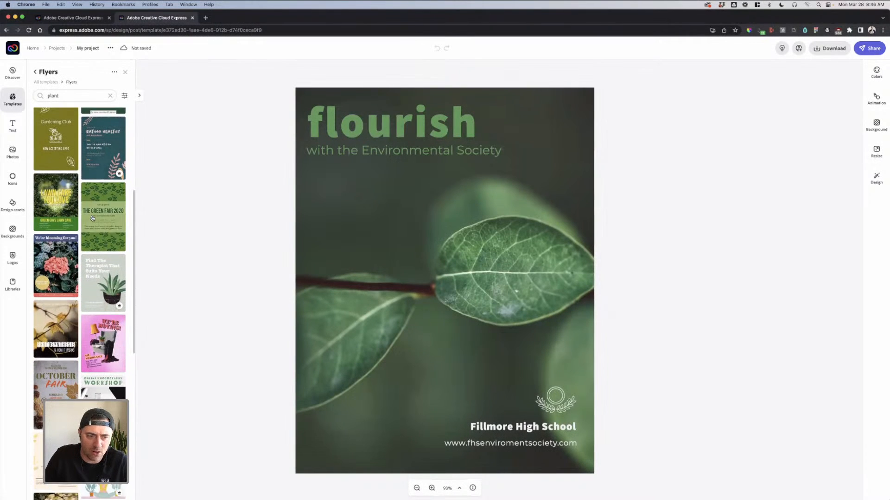
scroll(92, 218, "down", 4)
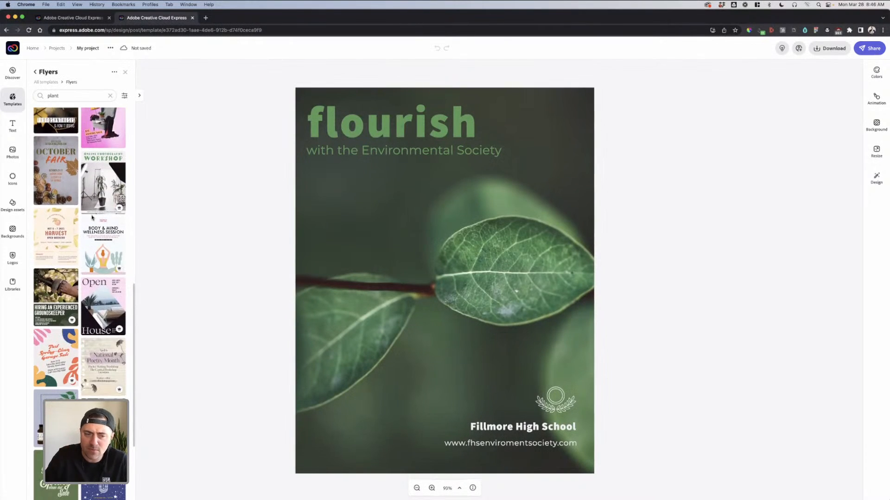
scroll(93, 218, "down", 4)
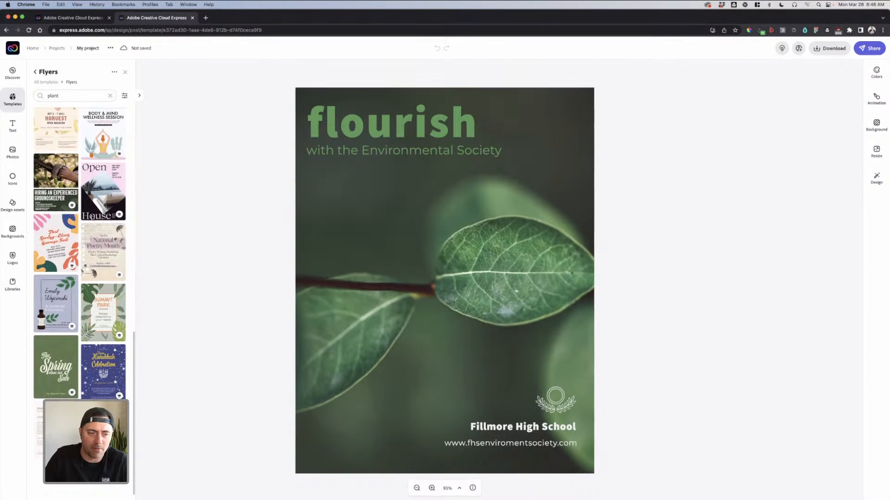
left_click(49, 397)
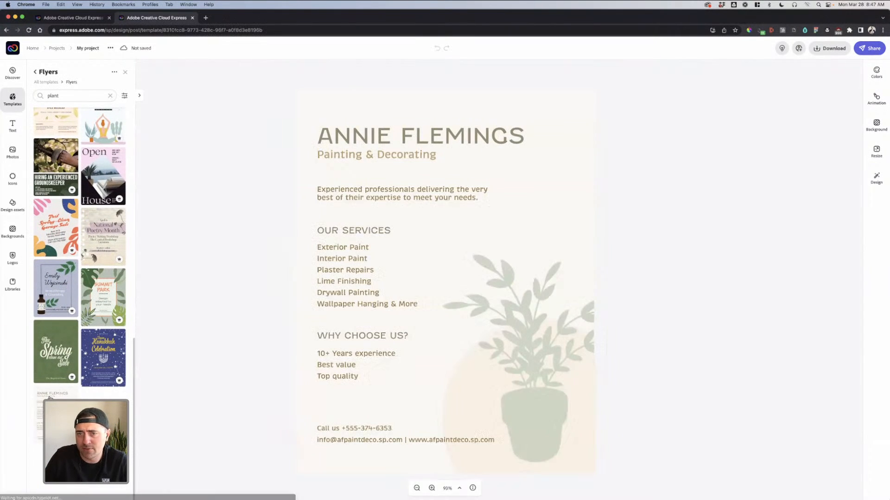
left_click(247, 304)
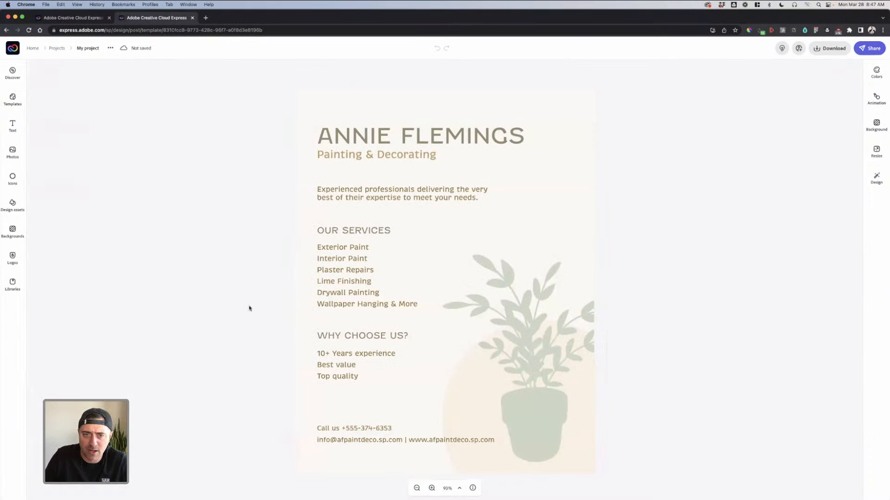
Examine the template's text groups, plant image and background shape by selecting each one.
left_click(357, 294)
left_click(496, 316)
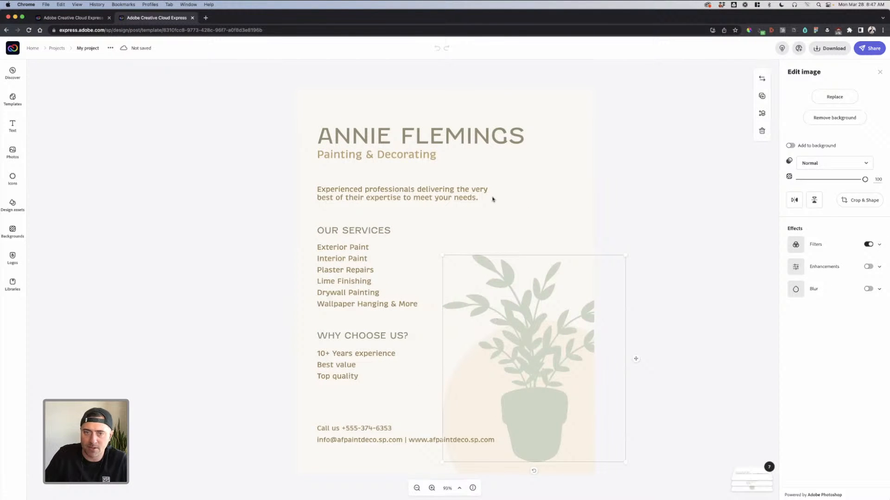
left_click(502, 122)
left_click(623, 243)
left_click(571, 270)
Set the flyer's background to the cream from the Plant Exposition brand colours.
left_click(522, 203)
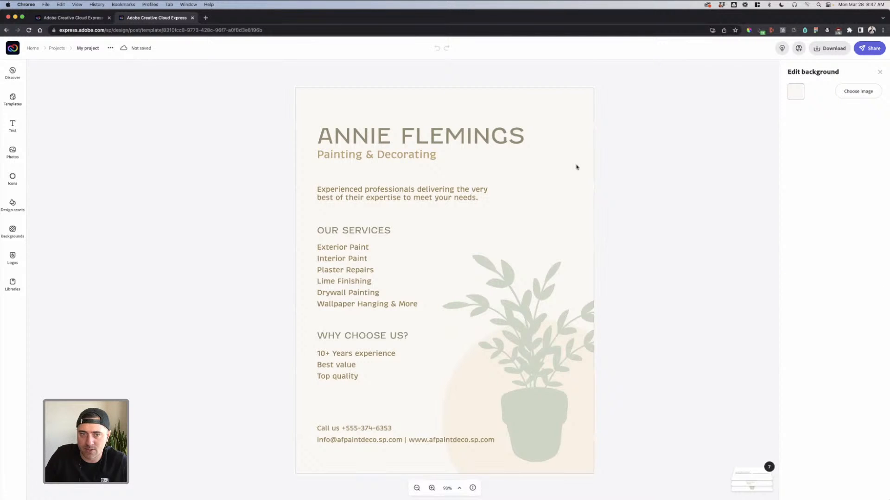
left_click(795, 92)
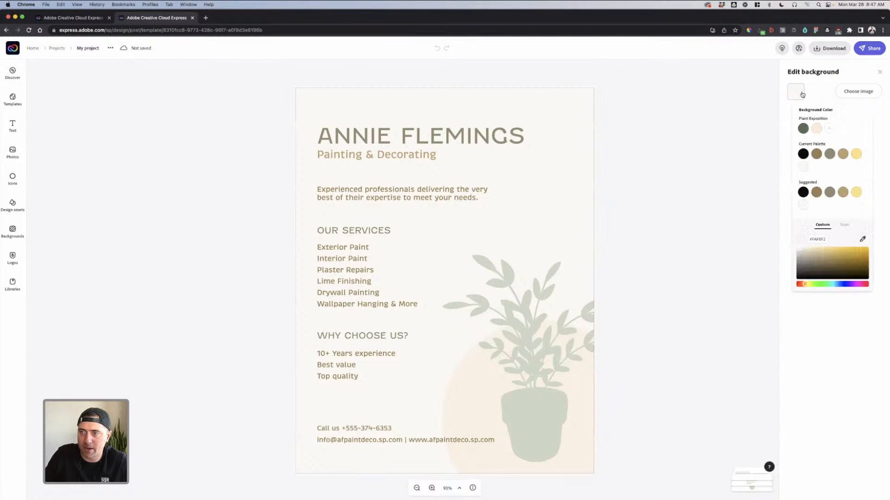
left_click(817, 129)
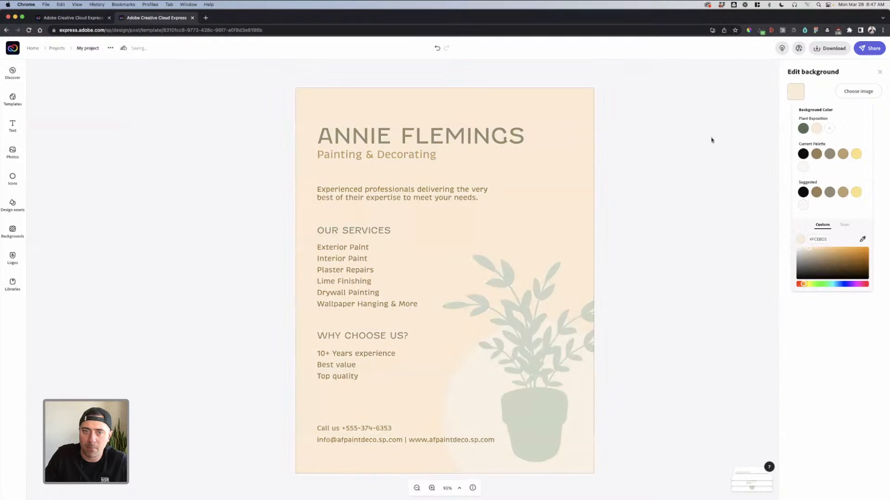
left_click(711, 140)
Delete the grouped "Our Services" and "Why Choose Us?" text.
left_click(447, 143)
left_click(351, 278)
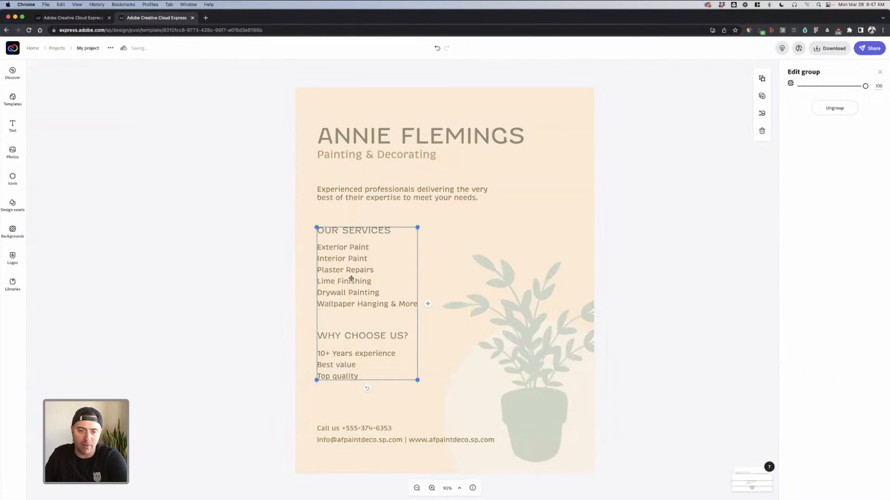
key("Delete")
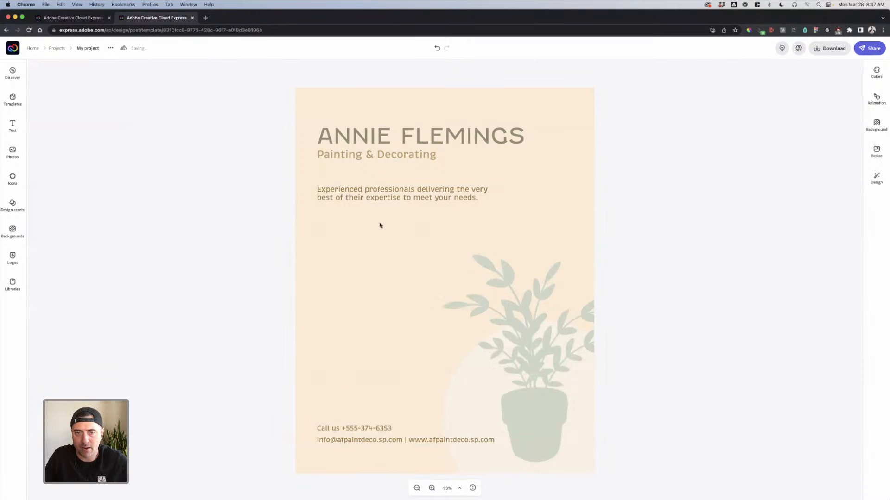
Ungroup the heading and the Painting & Decorating subtitle so each can be edited separately.
left_click(386, 196)
left_click(371, 156)
left_click(834, 107)
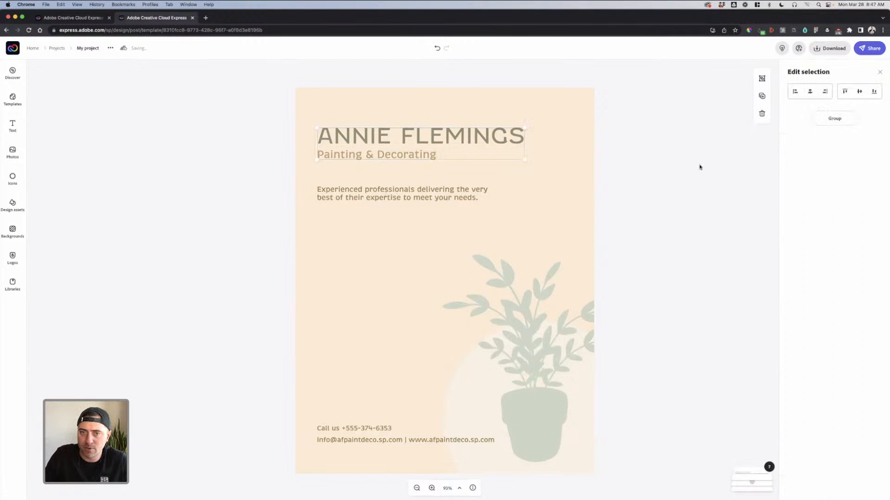
left_click(699, 167)
Replace the heading's text with "Plant Exposition".
left_click(423, 134)
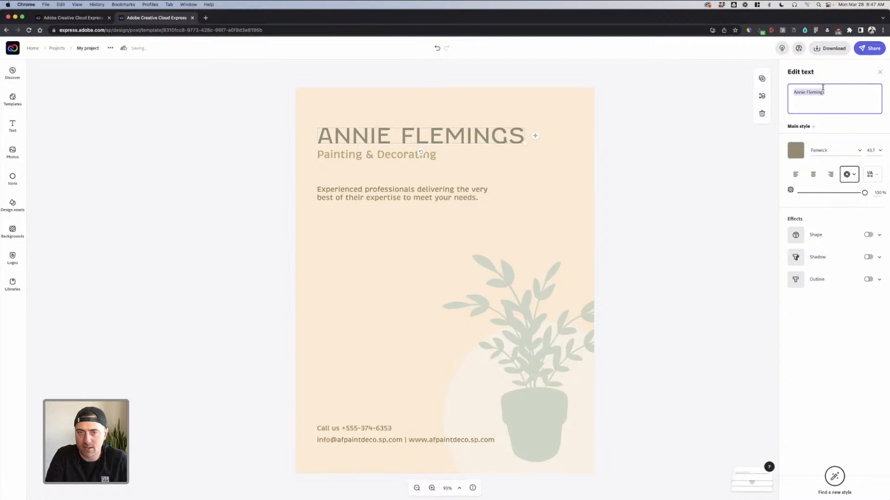
type("Plant Expos")
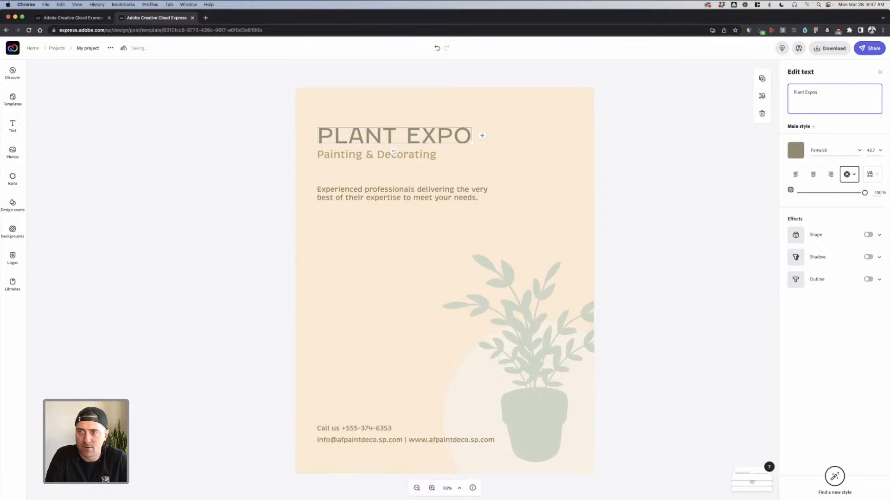
type("ition")
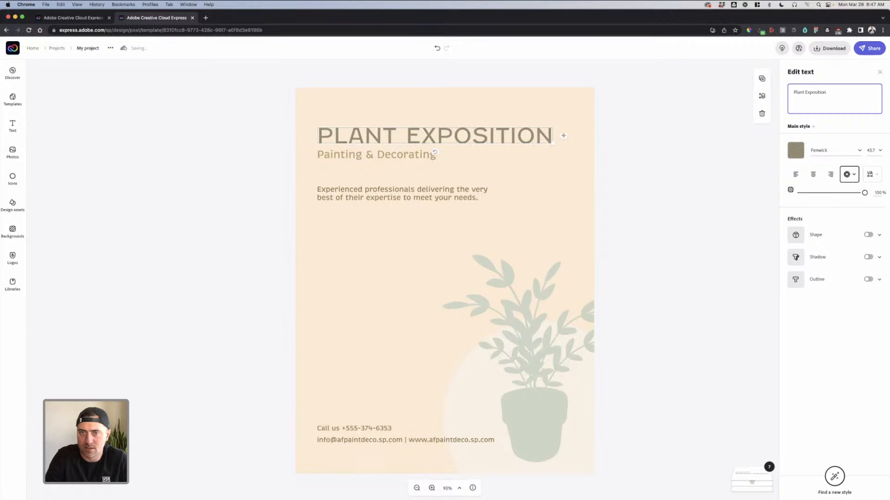
Set the Plant Exposition heading in Hobo Std with left alignment.
left_click(825, 150)
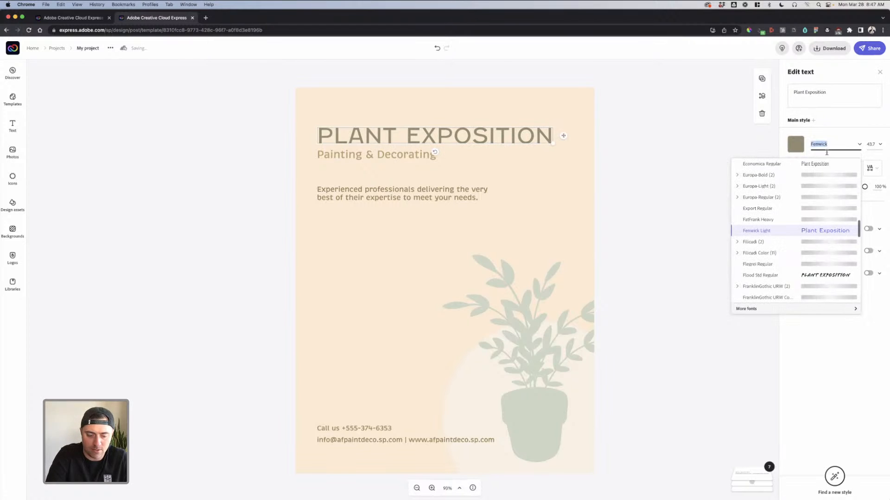
type("hobo")
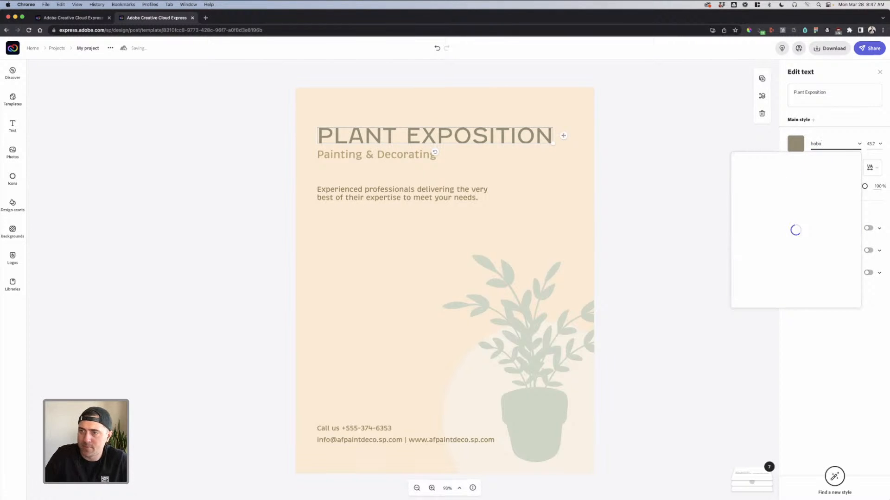
left_click(789, 169)
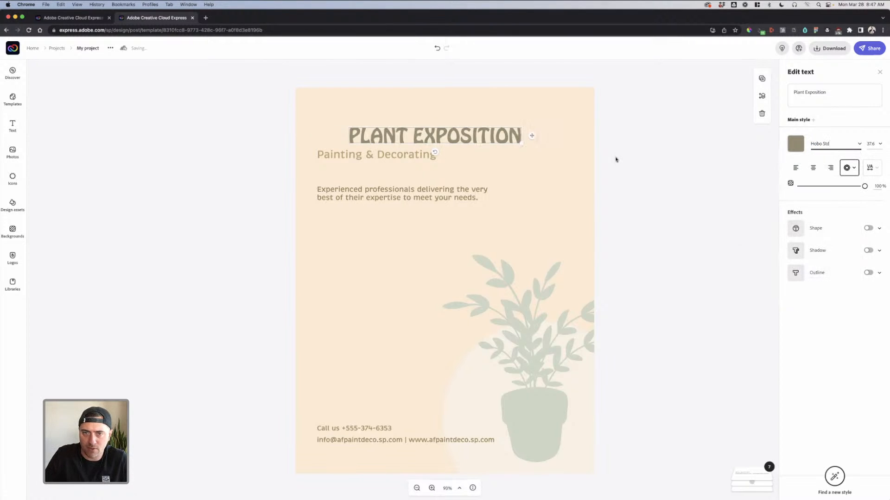
left_click(797, 169)
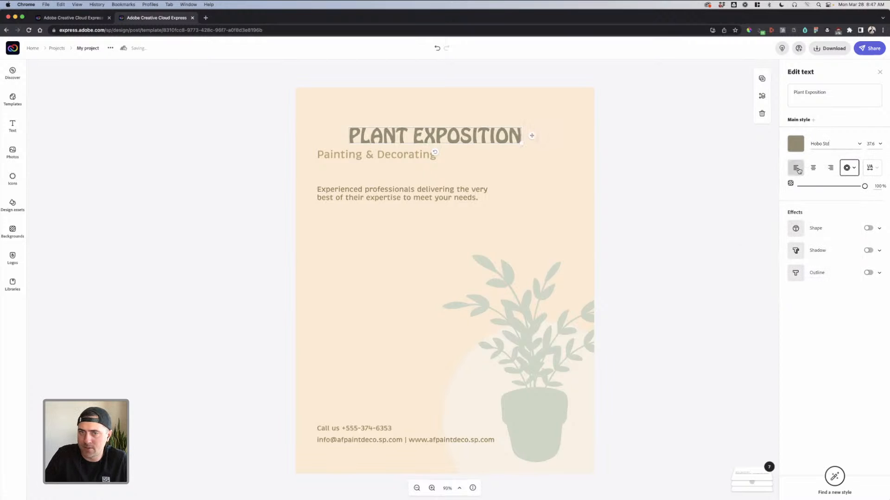
Colour the heading brand dark green, enlarge it slightly and align its left edge with the subtitle.
left_click(796, 144)
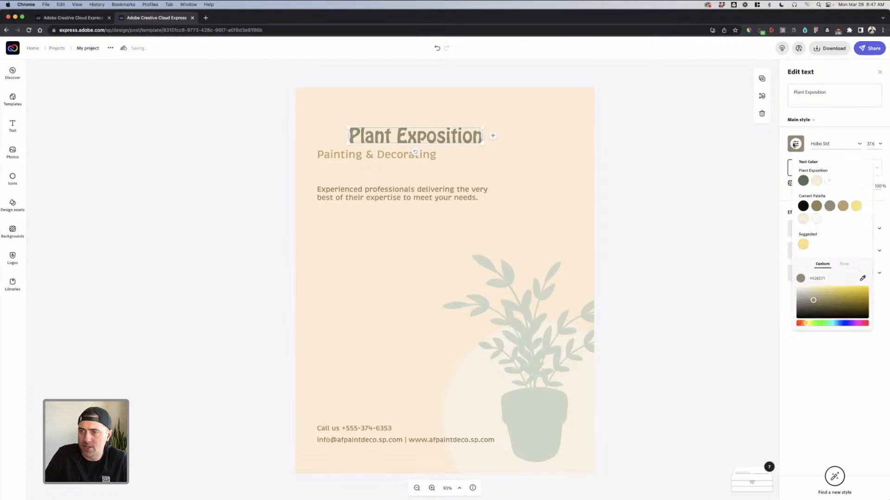
left_click(804, 180)
left_click_drag(446, 141, 461, 124)
left_click(641, 123)
Replace the Painting & Decorating subtitle with "Spring Sale".
left_click(398, 157)
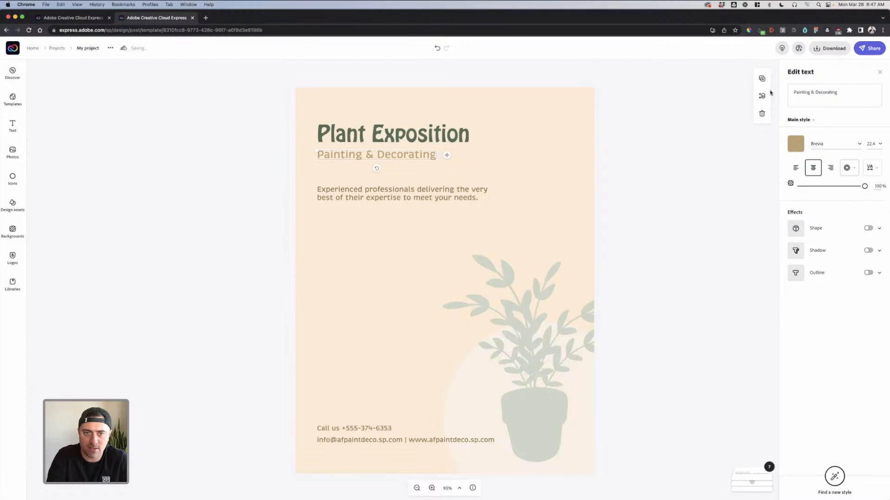
left_click(810, 91)
key("super+a")
type("Spring Sale")
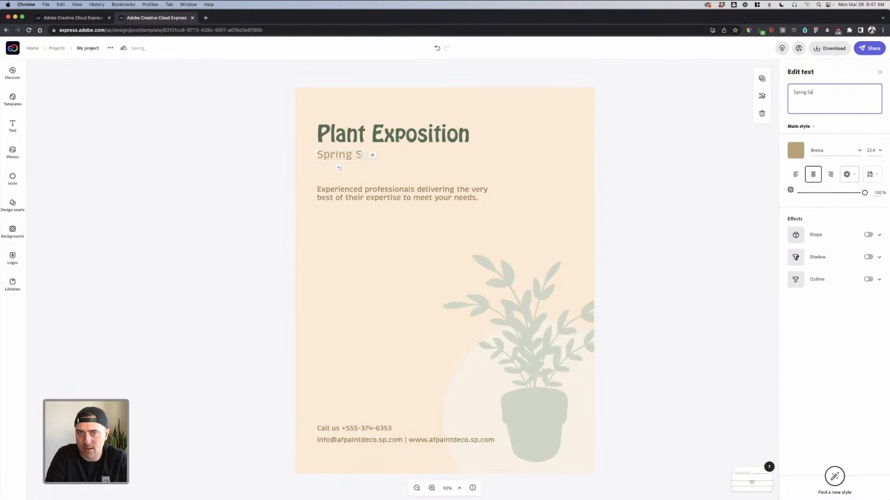
left_click(668, 133)
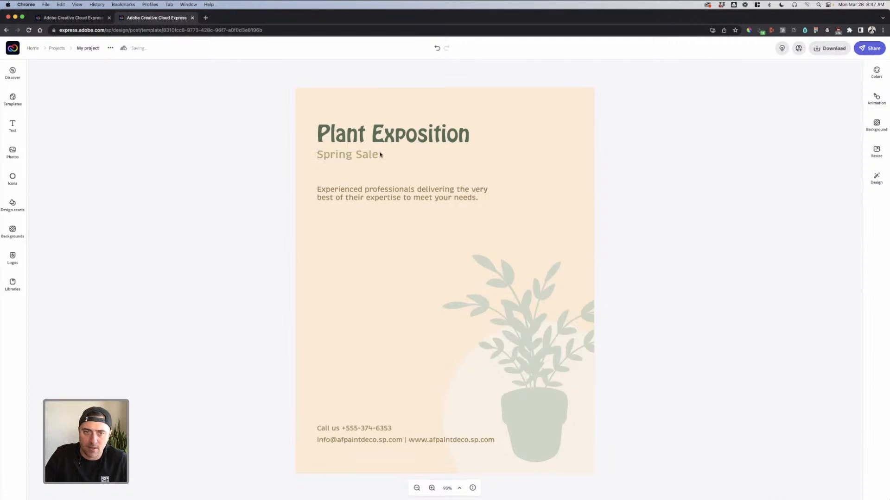
left_click(376, 155)
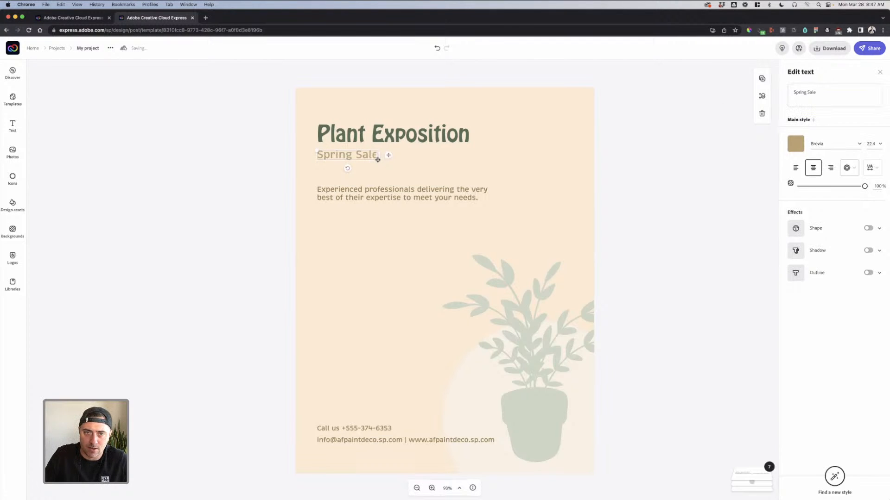
left_click(796, 144)
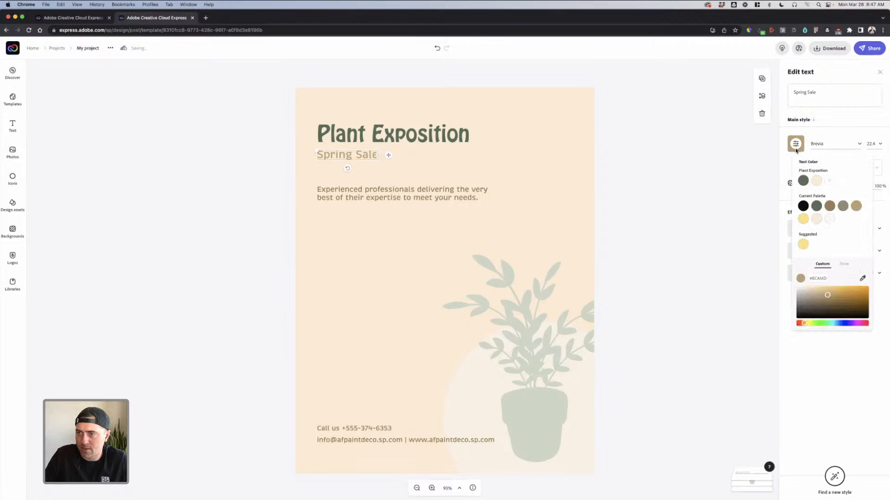
left_click(696, 171)
Delete the "Experienced professionals" paragraph below the Spring Sale subtitle.
left_click(431, 189)
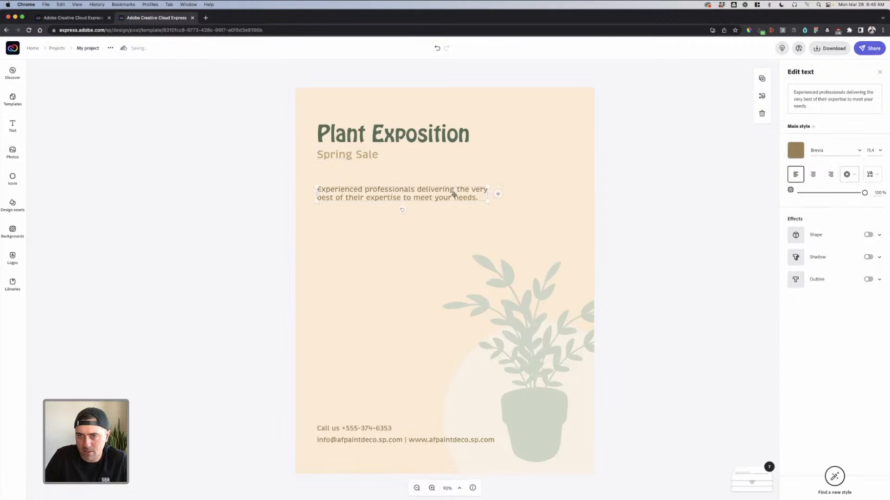
key("Delete")
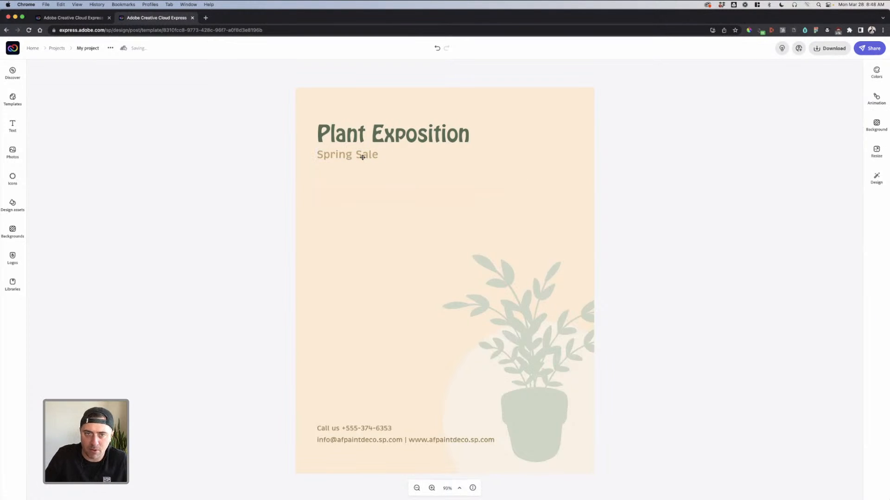
left_click(362, 157)
left_click_drag(378, 161, 485, 190)
left_click(345, 161)
left_click(418, 173)
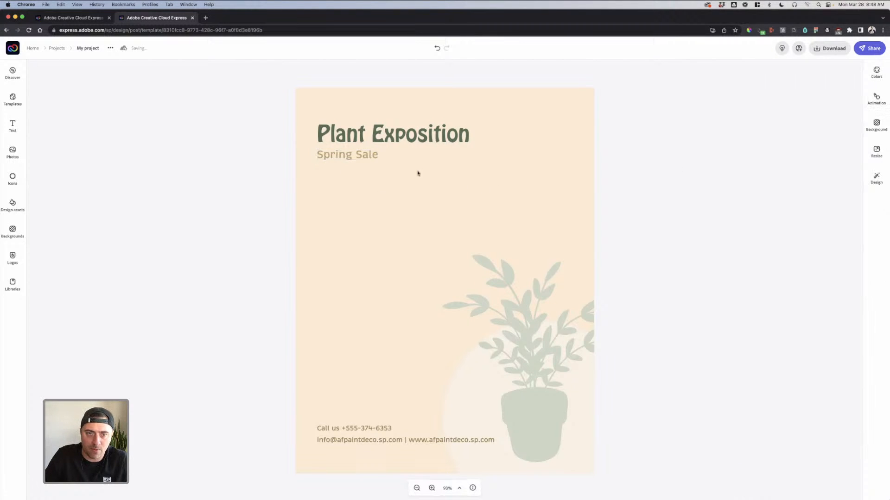
left_click(371, 160)
left_click(633, 242)
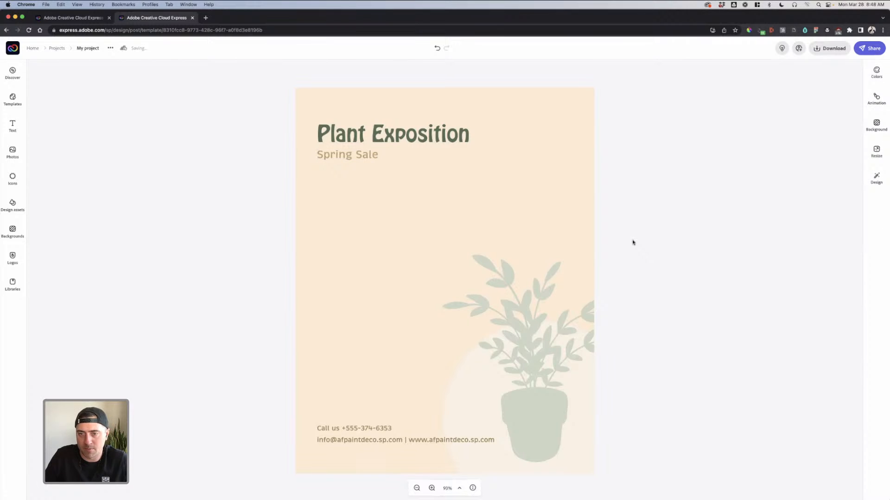
Turn off the filter on the potted plant image to restore its original colours.
left_click(536, 282)
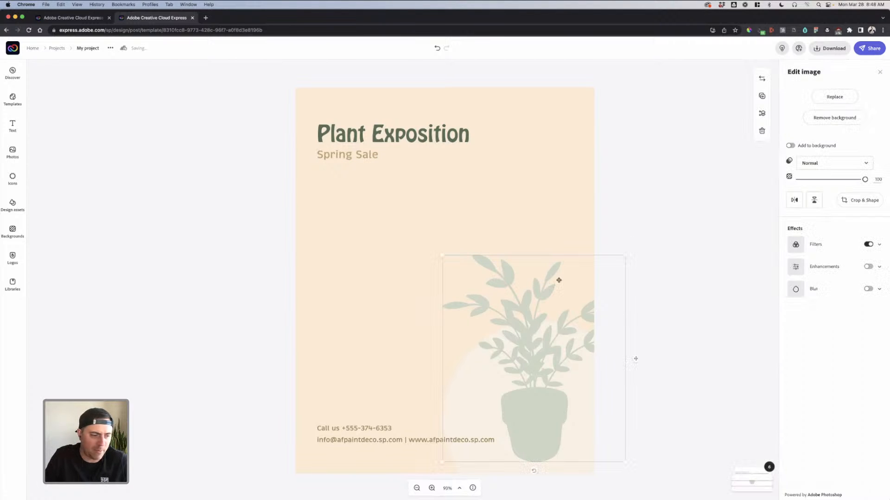
left_click(617, 204)
left_click(539, 286)
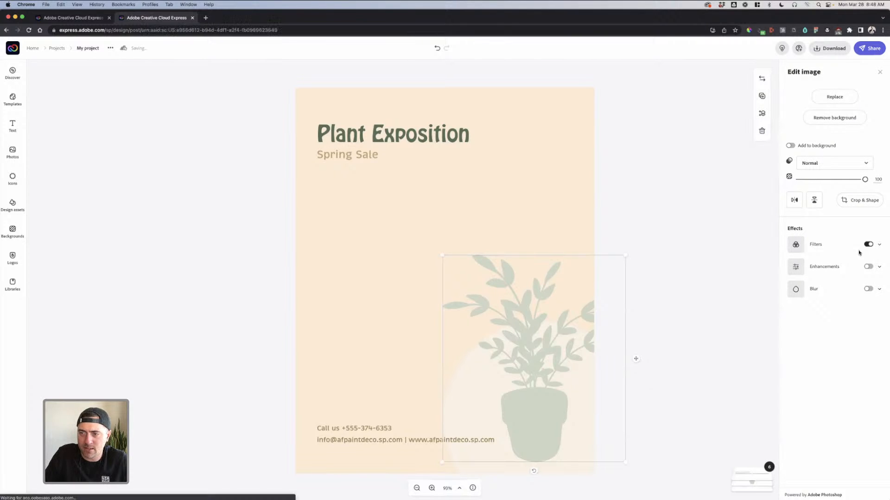
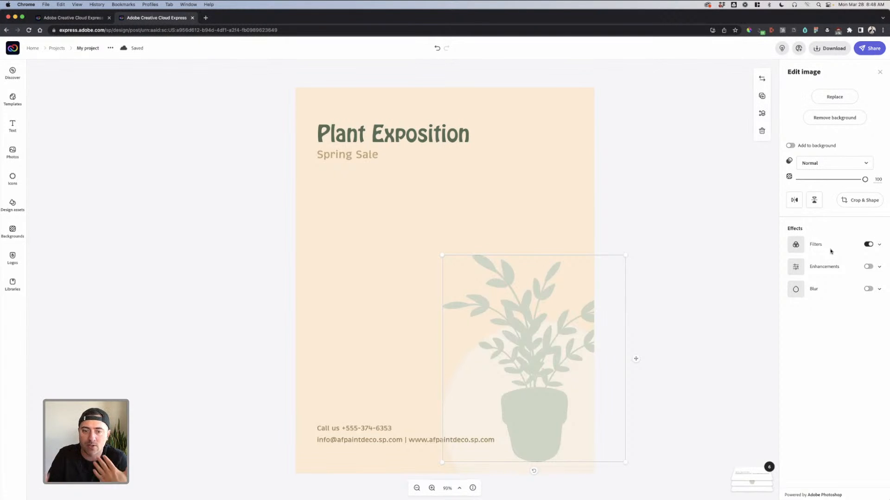
left_click(868, 244)
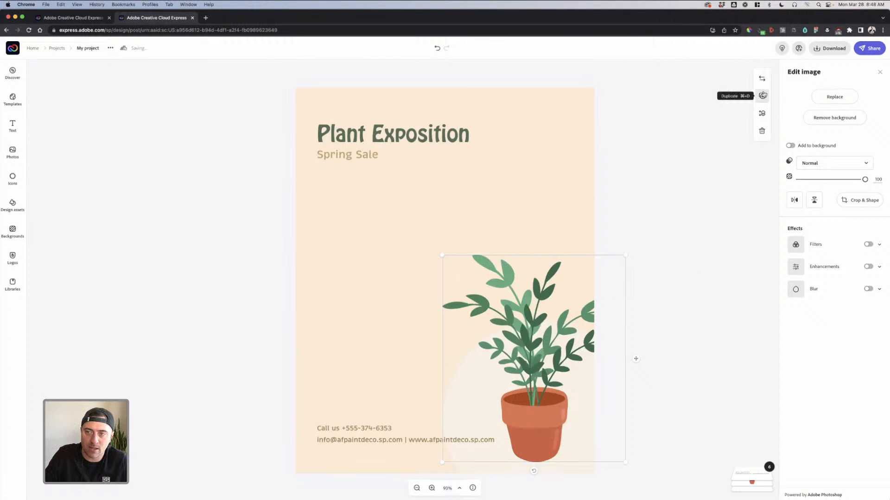
Duplicate the potted plant image and place the copy to the left of the original.
left_click(763, 96)
left_click_drag(539, 307, 418, 277)
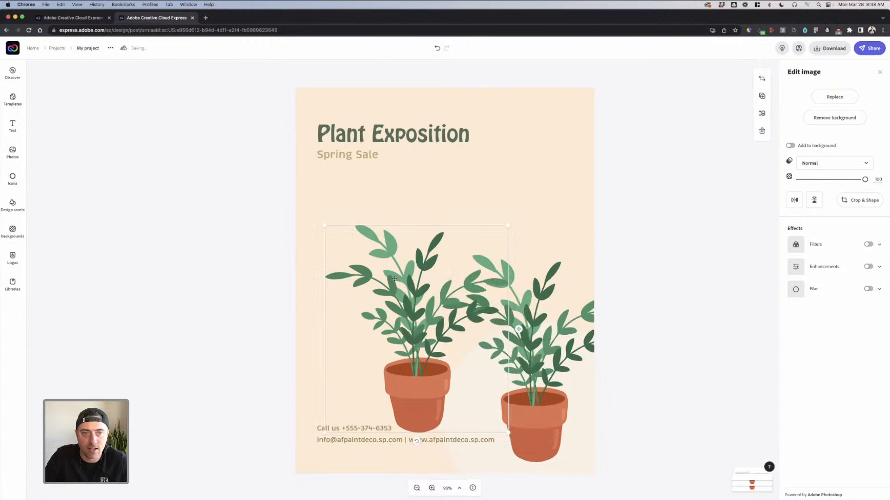
Search design assets for "plant" and try several replacements for the duplicated image, ending with the hanging leaf garland.
left_click(833, 98)
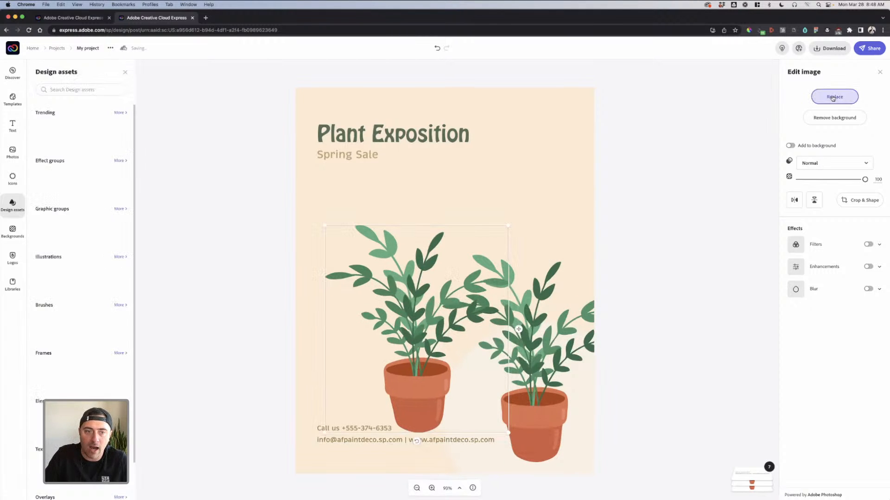
left_click(91, 93)
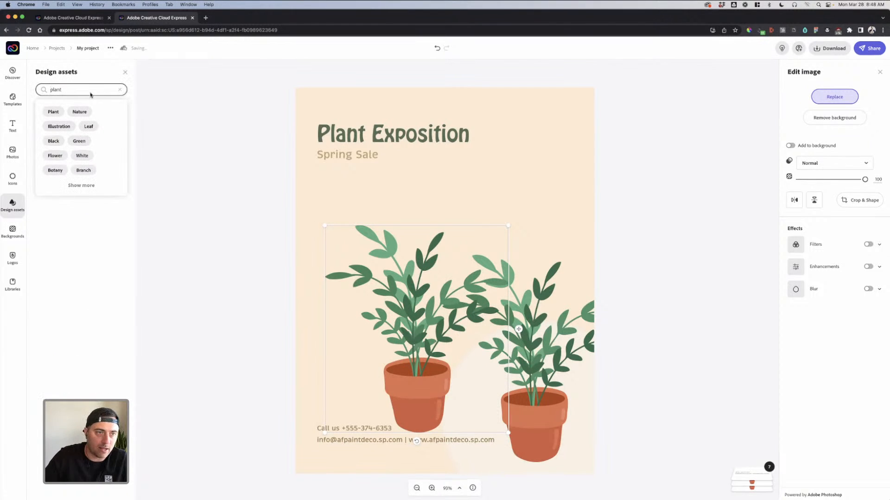
key("Return")
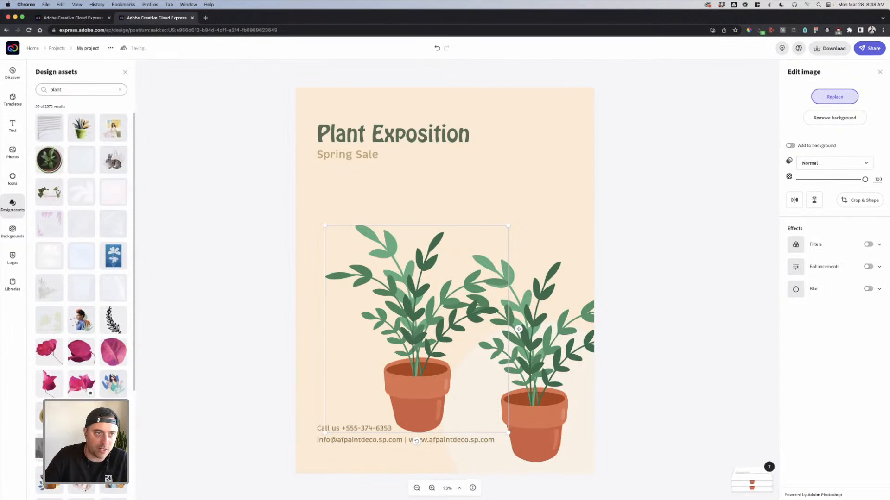
left_click(53, 164)
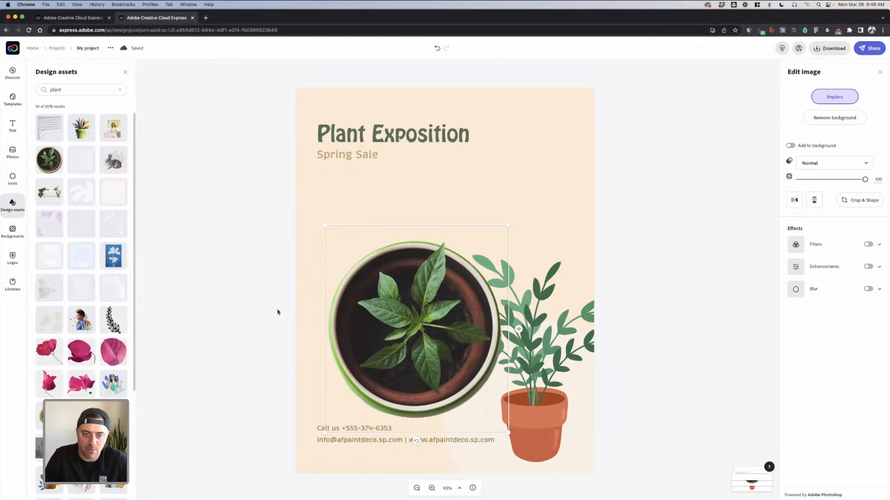
left_click(122, 319)
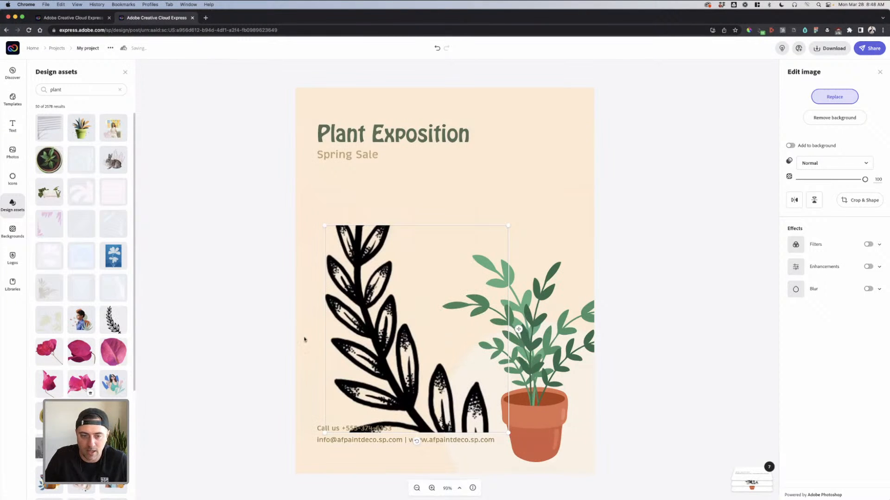
scroll(94, 334, "down", 10)
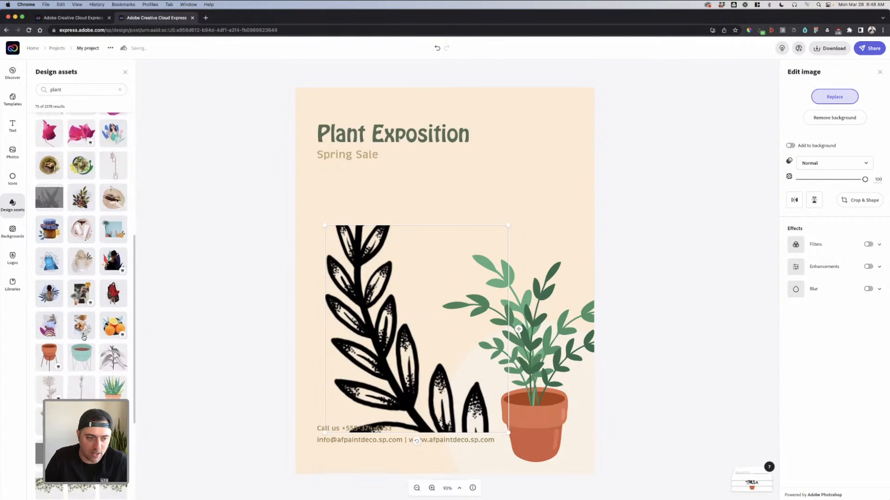
left_click(46, 356)
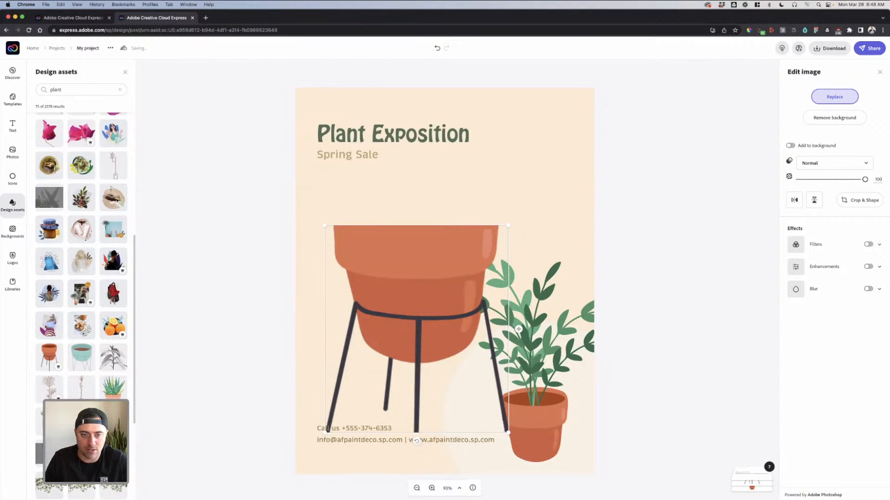
key("super+z")
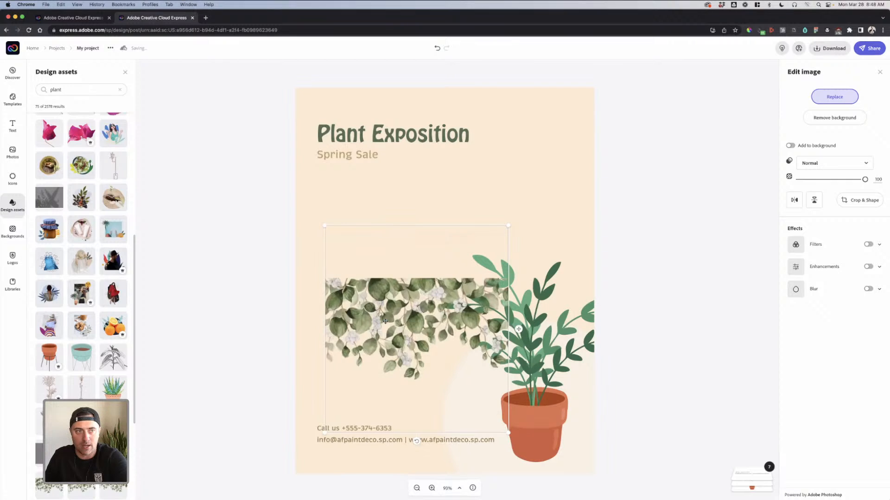
Enlarge the leaf garland to about the page width and hang it from the flyer's top edge.
left_click_drag(403, 313, 371, 118)
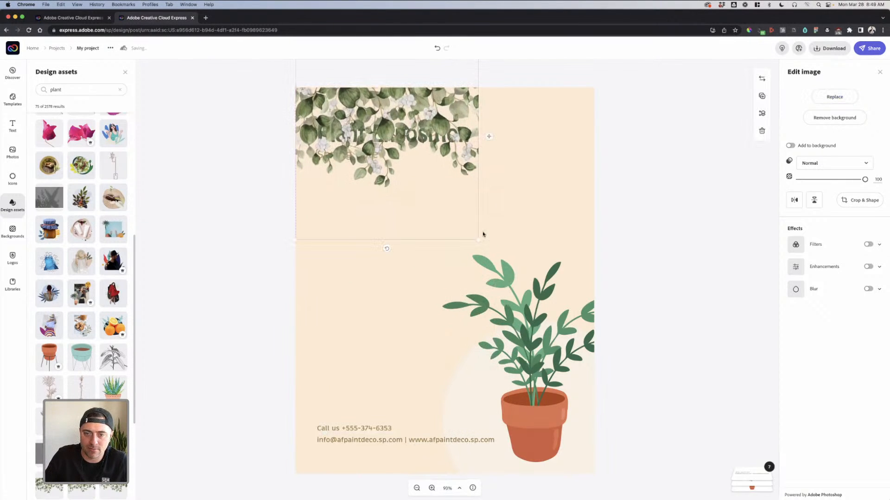
left_click_drag(478, 242, 699, 272)
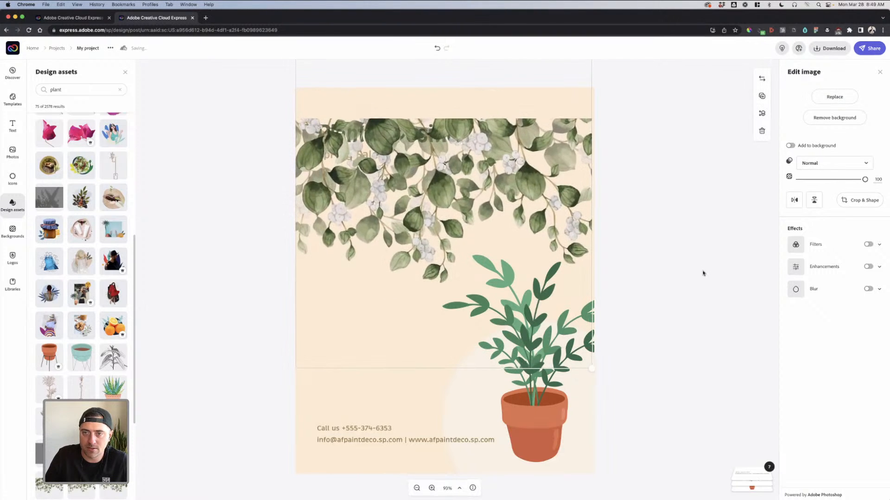
left_click_drag(537, 224, 531, 103)
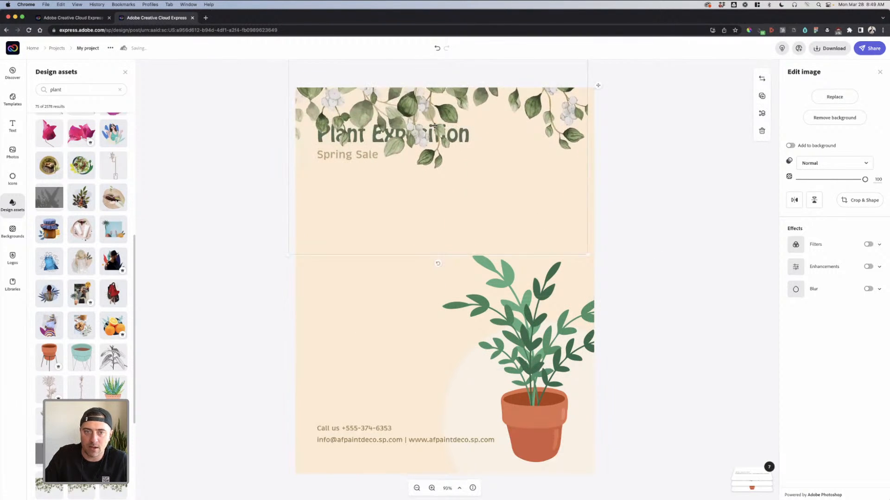
Bring the Plant Exposition heading and Spring Sale subtitle in front of the garland and move both down below its leaves.
left_click(752, 482)
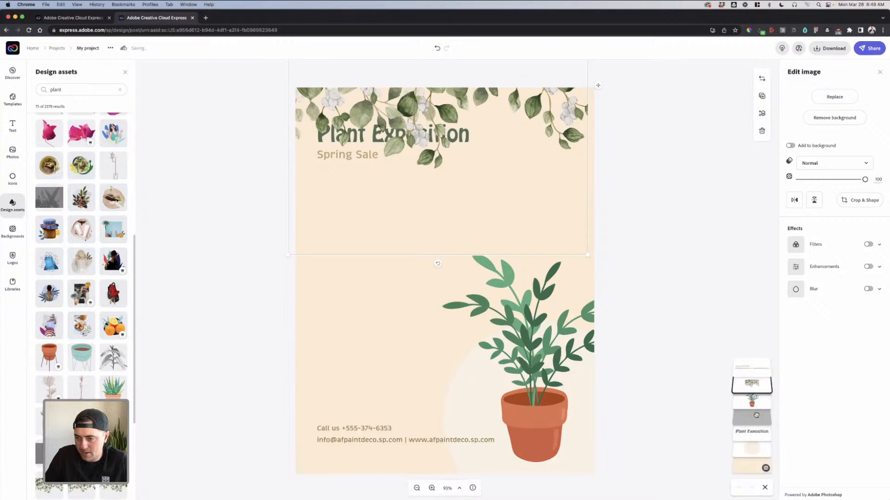
left_click(756, 430)
left_click_drag(756, 430, 753, 364)
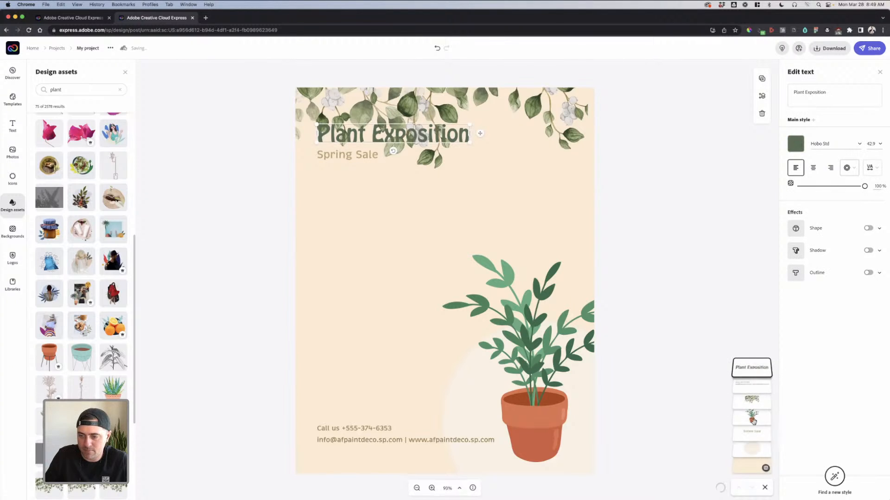
left_click_drag(752, 431, 753, 383)
left_click(359, 146, "shift")
left_click_drag(354, 144, 353, 191)
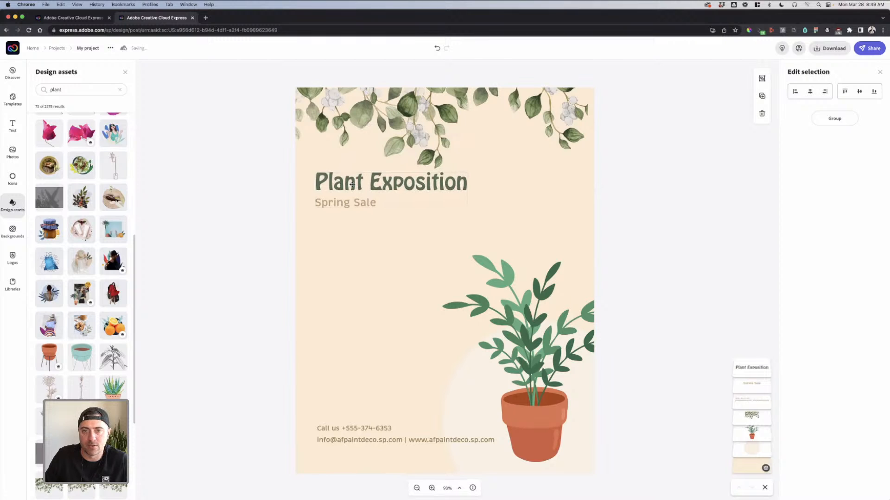
Enlarge the leaf garland slightly so it reaches the flyer's right edge.
left_click(387, 137)
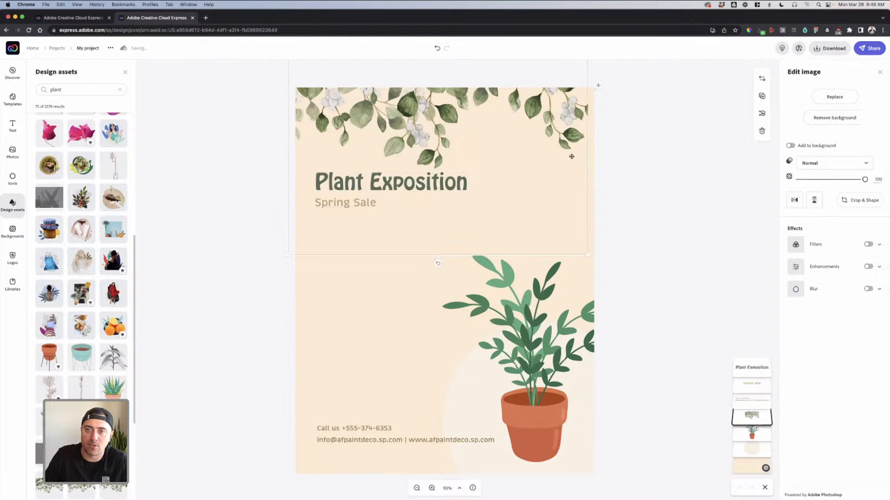
left_click_drag(588, 255, 603, 258)
left_click(632, 256)
left_click(443, 158)
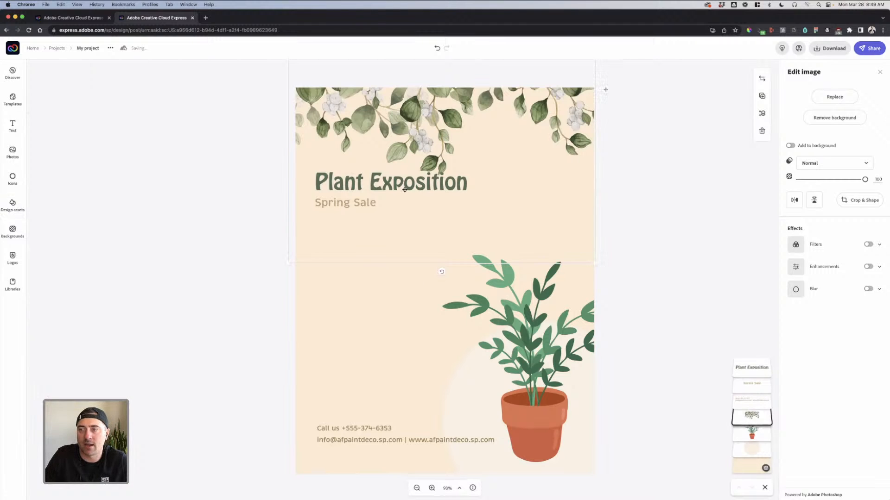
Move the heading and subtitle together slightly further down, clear of the enlarged garland.
left_click(366, 203)
left_click(367, 189, "shift")
left_click_drag(367, 189, 366, 198)
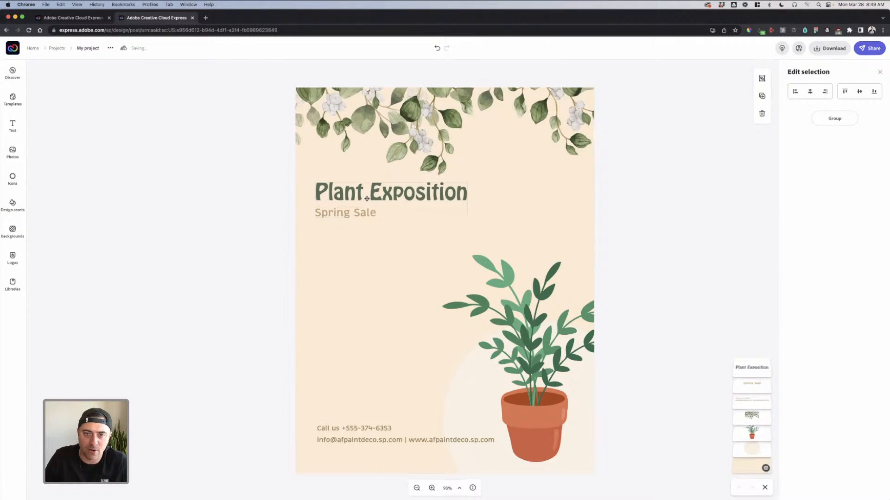
Delete the leaf garland and move the heading and subtitle together back up a little.
left_click(432, 119)
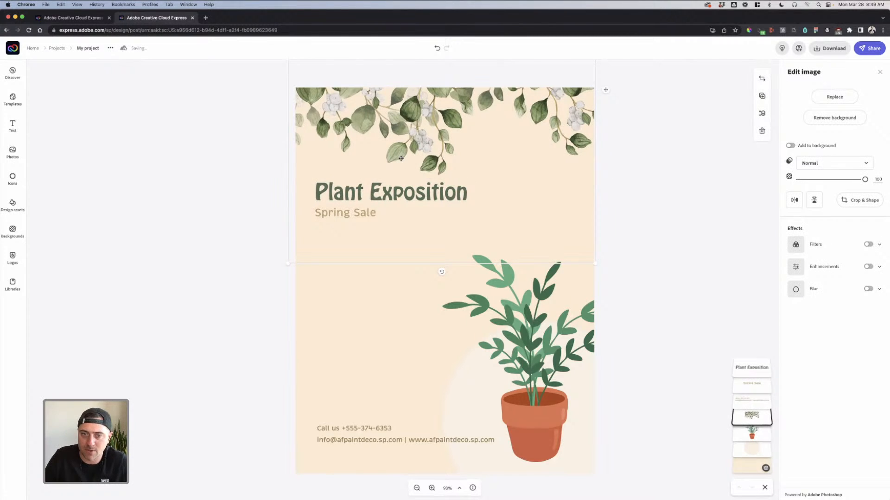
key("Delete")
left_click(378, 193)
left_click(353, 212, "shift")
left_click_drag(360, 194, 361, 171)
Turn on filters for the potted plant image, try Darken, and apply the Multiply filter.
left_click(567, 342)
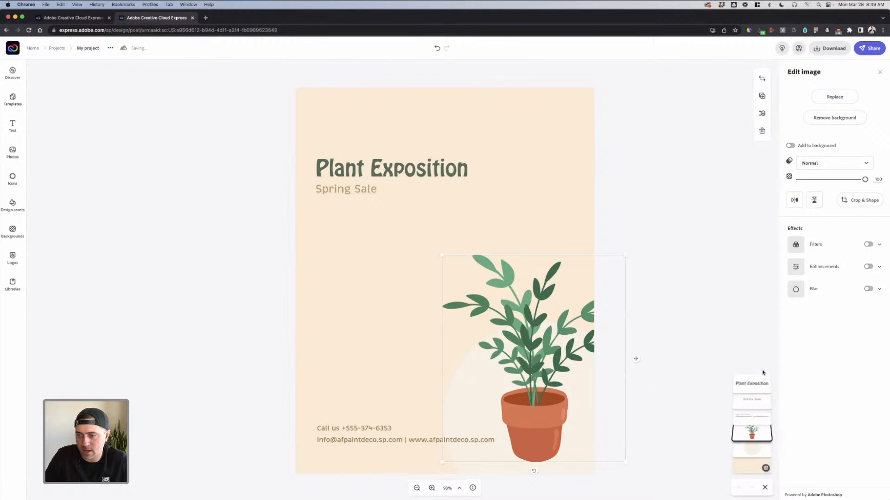
left_click(868, 245)
left_click(868, 245)
left_click(869, 245)
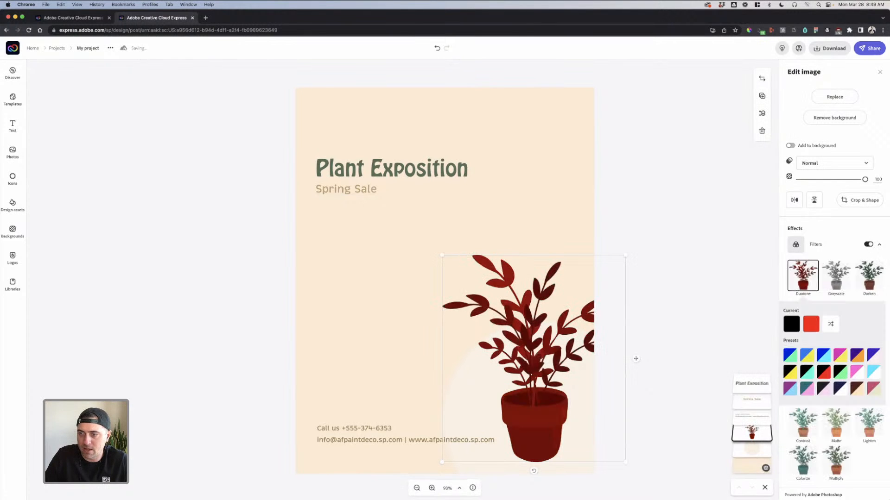
left_click(870, 278)
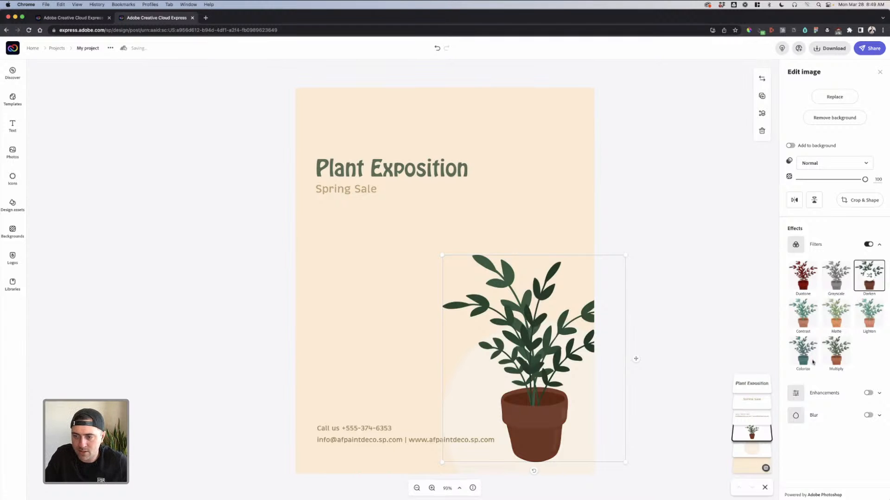
left_click(836, 352)
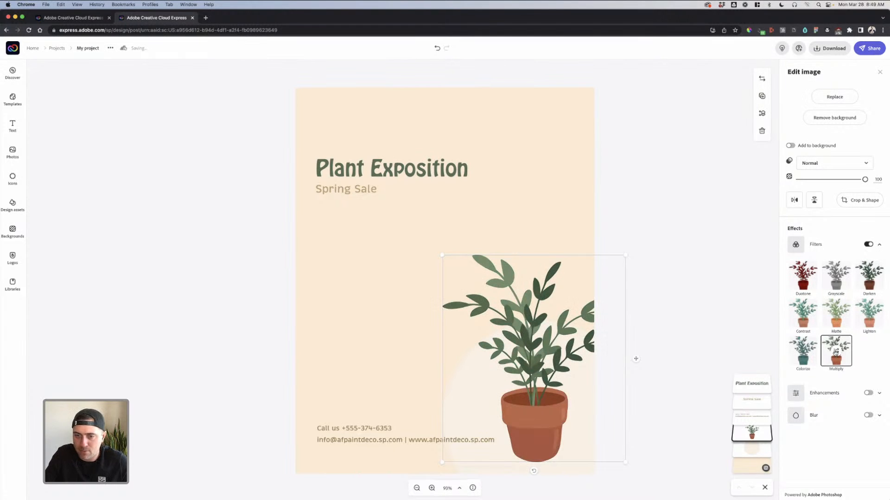
left_click(632, 277)
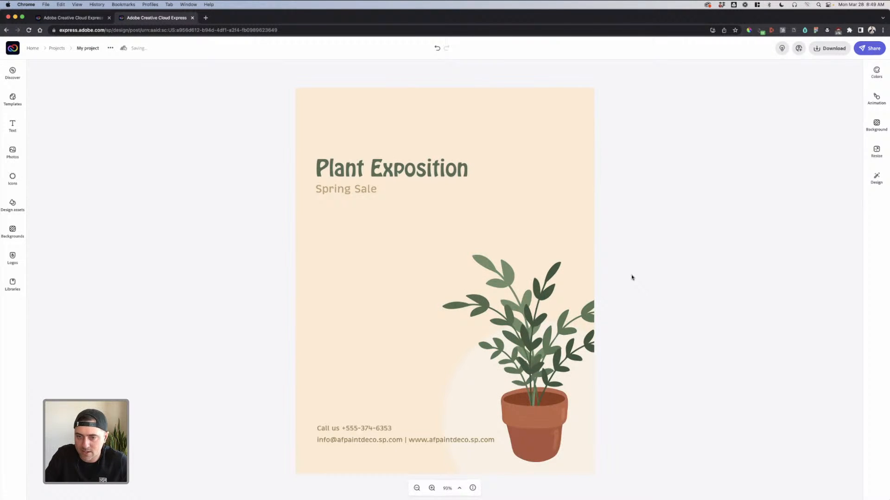
left_click(384, 184)
left_click(381, 427)
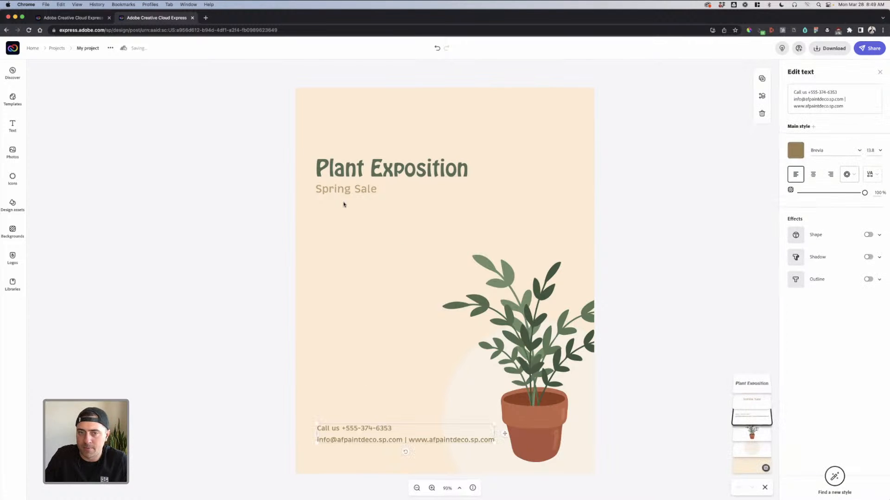
left_click(337, 175)
left_click(343, 189, "shift")
left_click(607, 189)
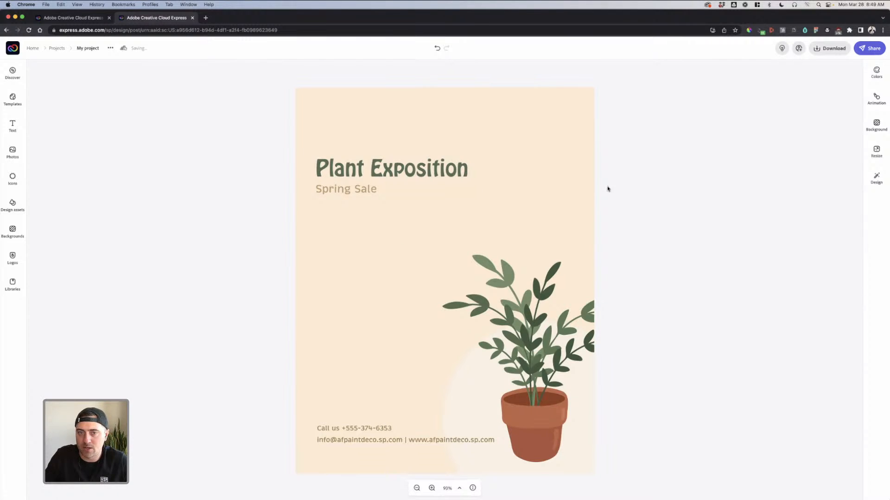
left_click(375, 173)
left_click(359, 190)
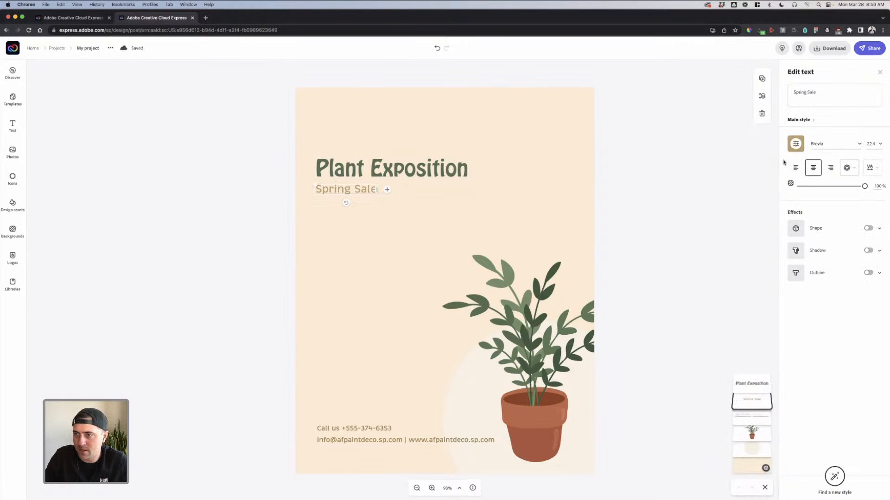
left_click(516, 201)
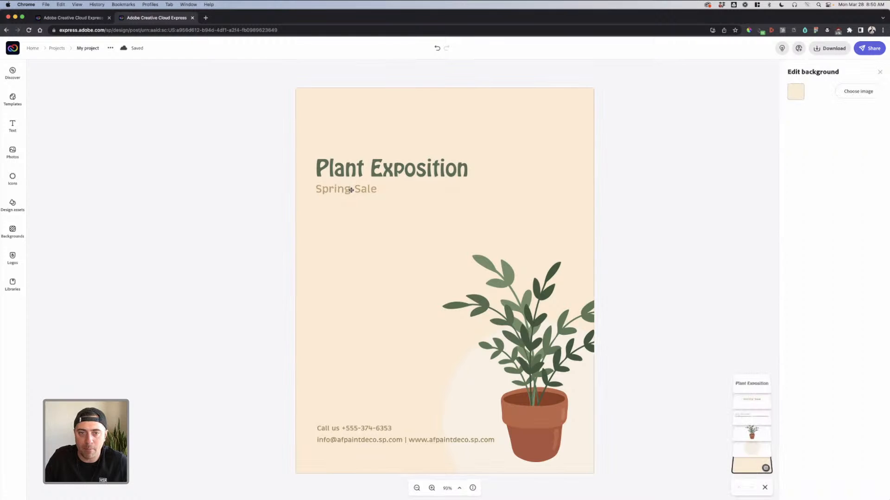
Duplicate the Spring Sale subtitle and place the copy in the empty area below the original.
left_click(351, 190)
left_click(761, 78)
left_click_drag(356, 202, 374, 252)
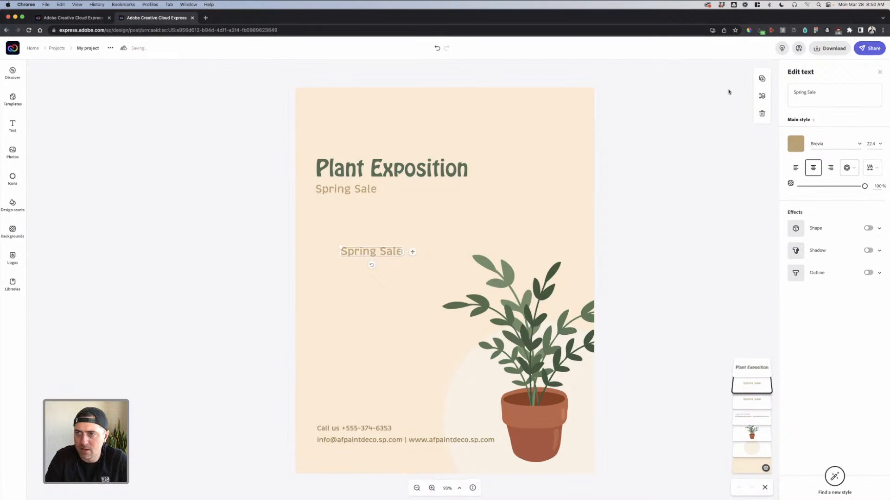
Change the duplicated subtitle's text to 30% OFF.
left_click(797, 91)
type("30% Off")
key("BackSpace")
key("BackSpace")
type("FF")
key("Return")
Set the 30% OFF text's font to Hobo Std Medium.
left_click(829, 150)
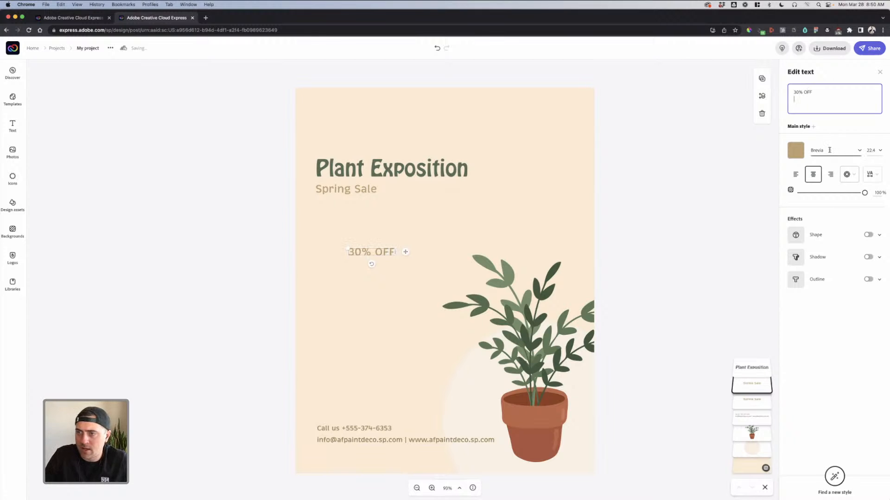
type("hobo")
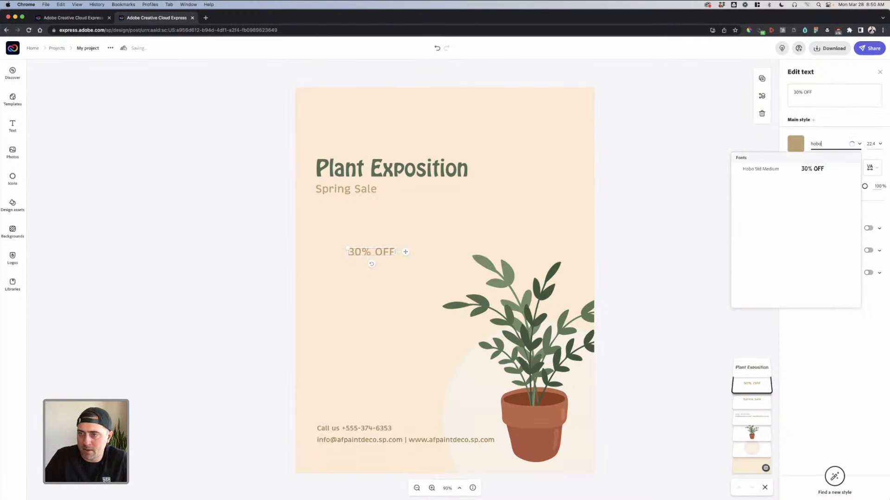
left_click(837, 170)
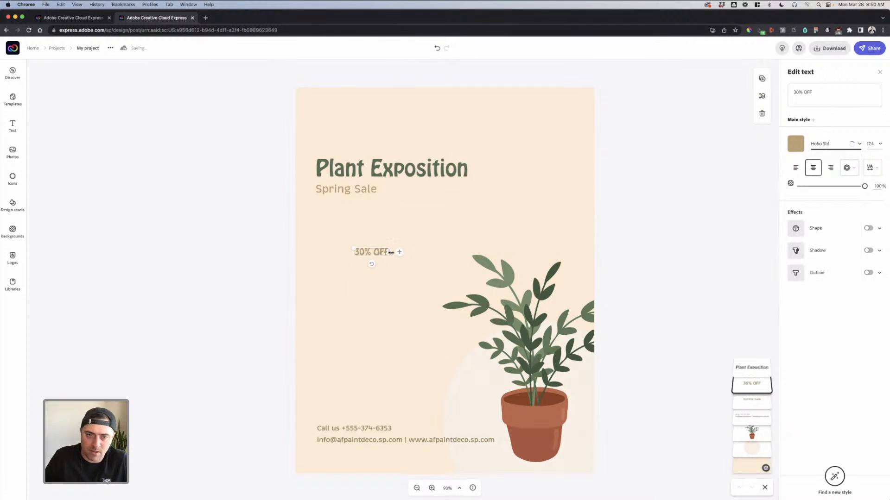
Enlarge the 30% OFF text to about size 121 on two lines and place it directly below the Spring Sale subtitle.
left_click_drag(353, 249, 270, 196)
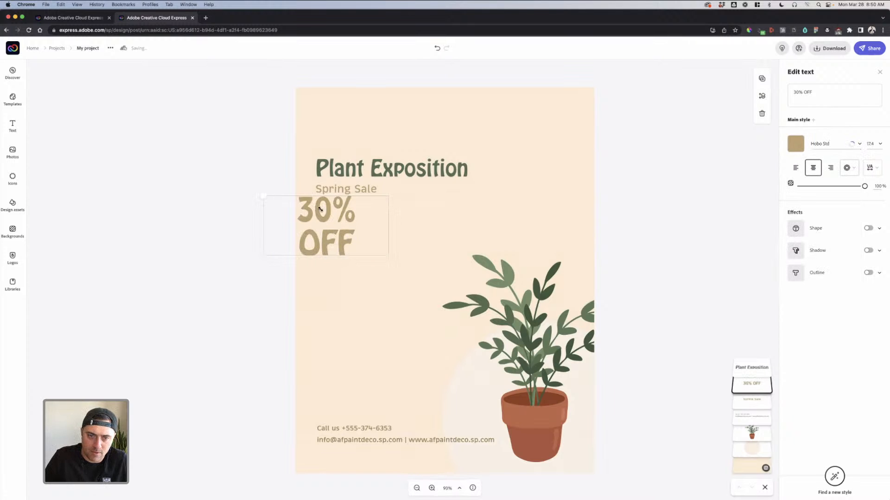
left_click_drag(362, 223, 487, 223)
left_click_drag(484, 255, 571, 310)
left_click_drag(536, 249, 389, 263)
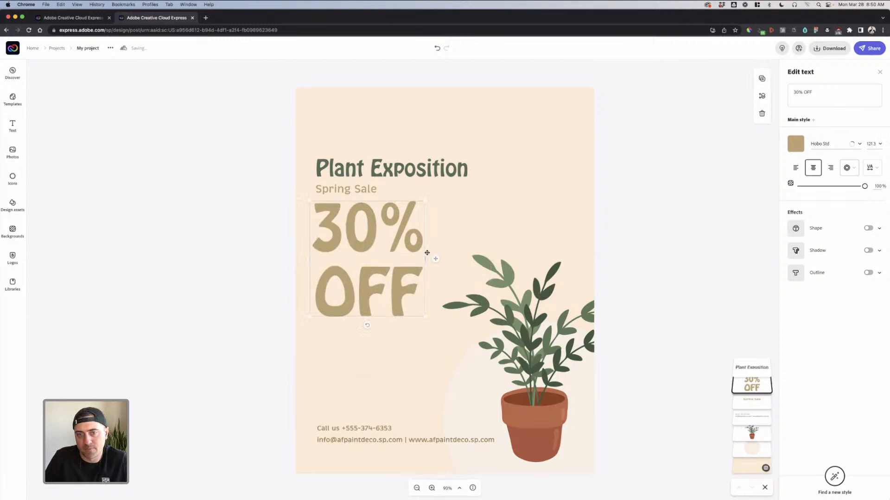
Recolour the 30% OFF text to the dark green of the Plant Exposition heading.
left_click(795, 148)
left_click(804, 180)
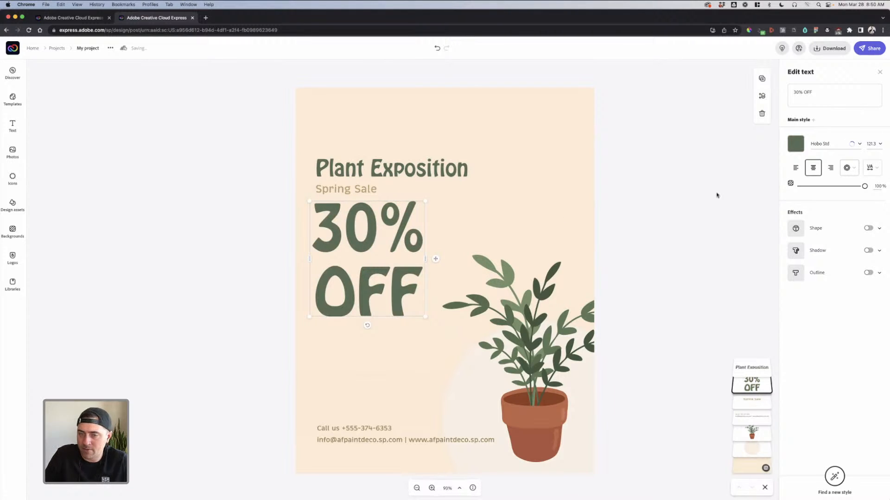
left_click(697, 189)
Shift the 30% OFF text slightly down, try the grid layouts on it, and apply the first Magic layout.
left_click_drag(354, 238, 356, 143)
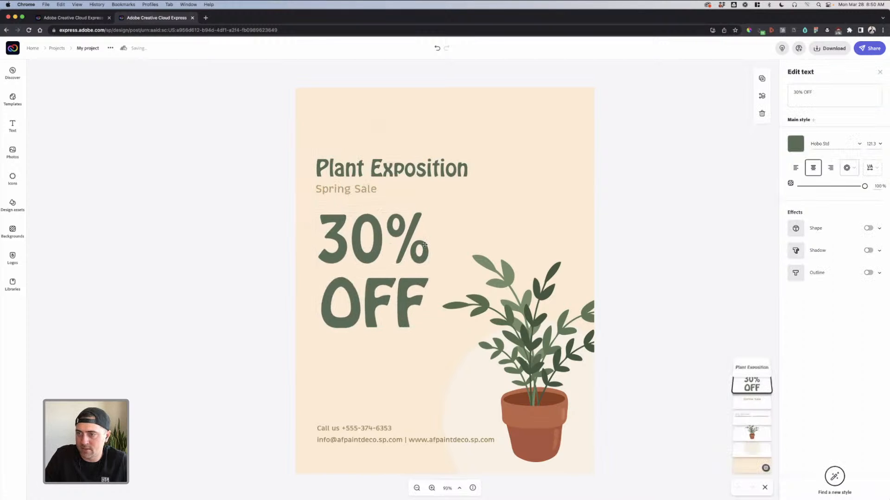
left_click(853, 169)
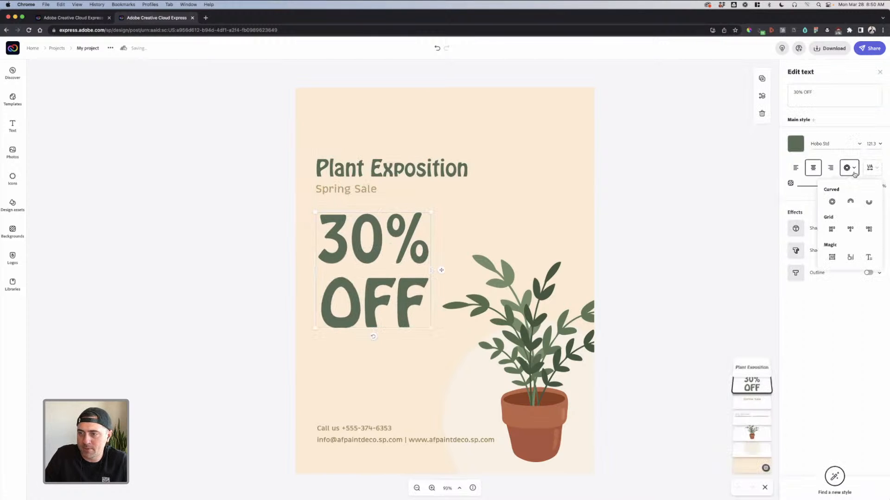
left_click(837, 234)
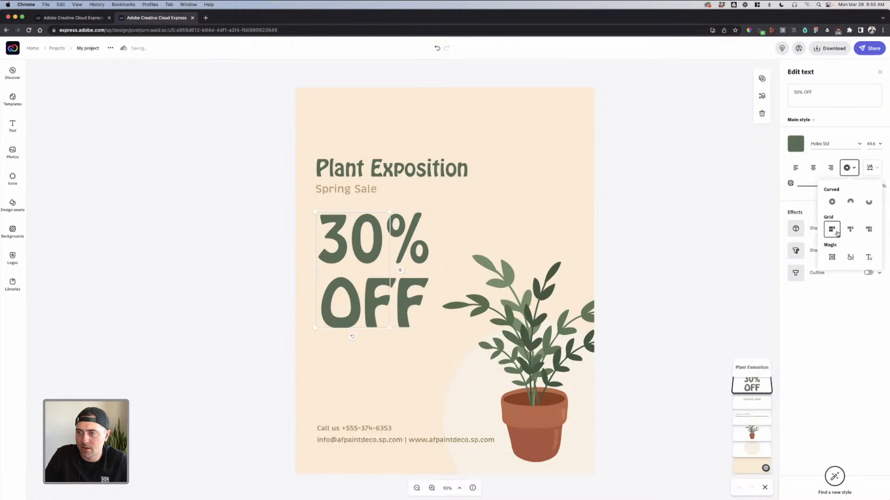
left_click(850, 230)
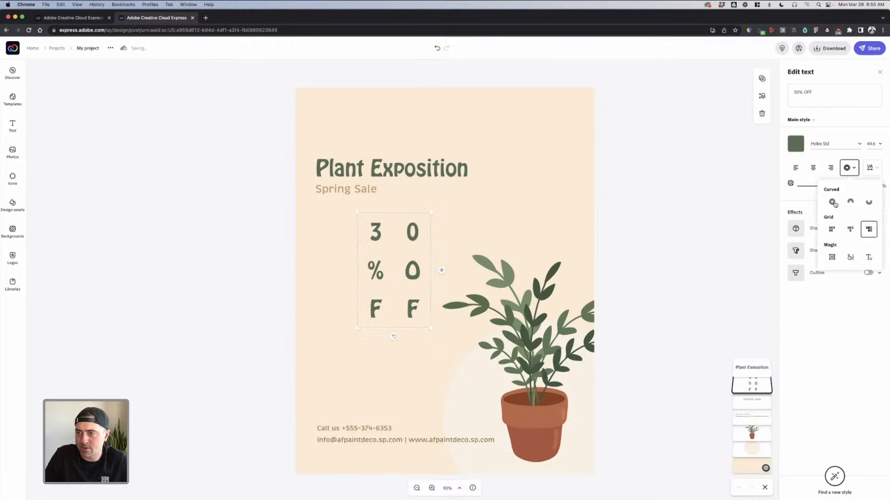
left_click(832, 257)
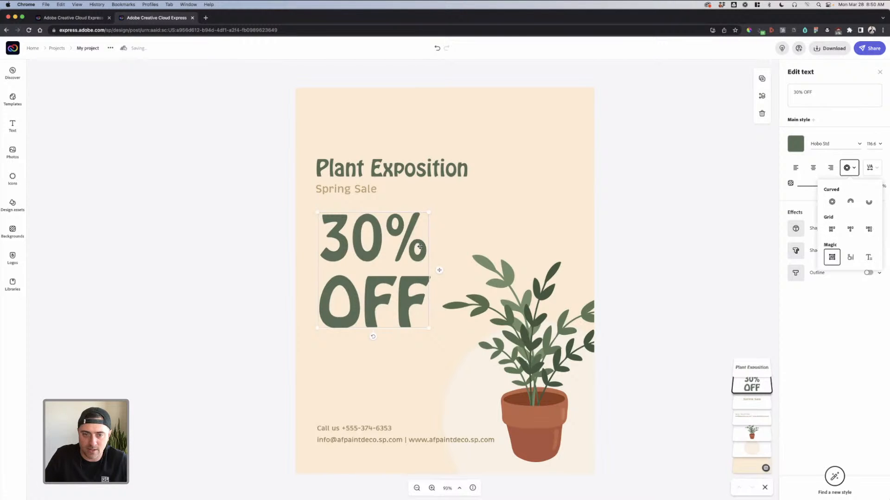
Tighten the line spacing of the 30% OFF text to about 12.
left_click(872, 167)
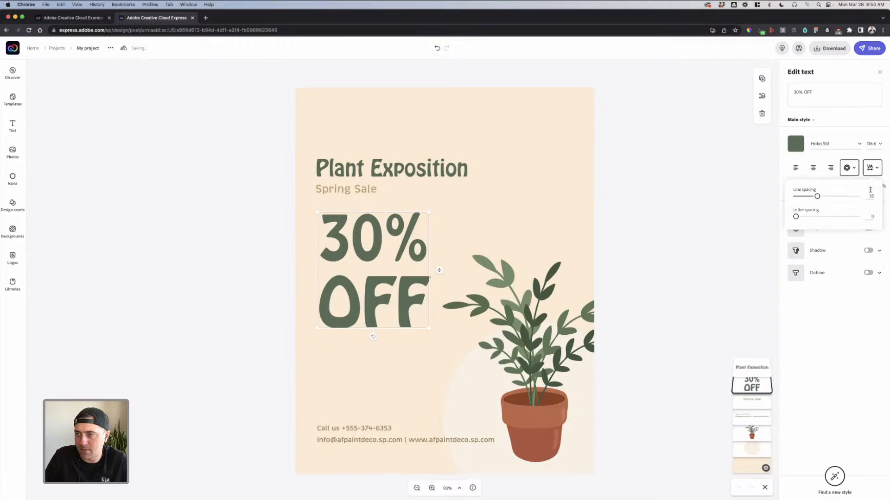
left_click_drag(815, 197, 803, 198)
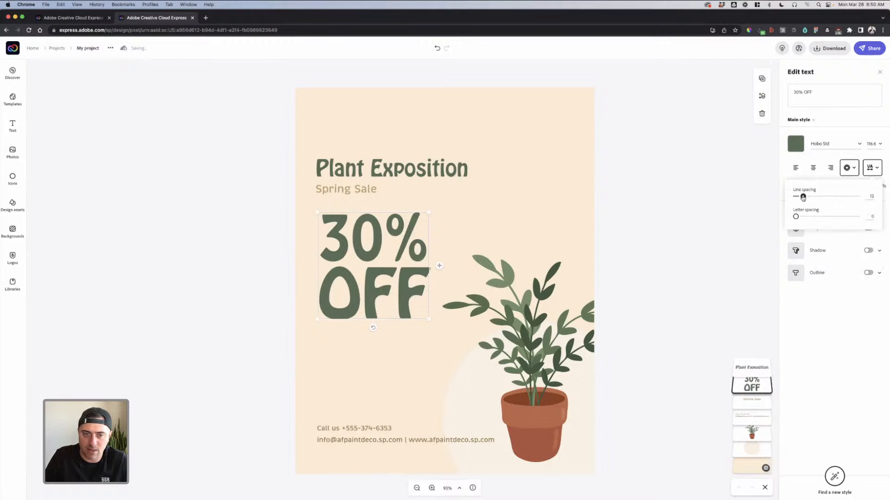
left_click(610, 177)
Enlarge the 30% OFF text further and move it to the flyer's upper-right area.
left_click(418, 321)
left_click_drag(428, 320, 487, 374)
left_click_drag(343, 362, 439, 233)
left_click(391, 188)
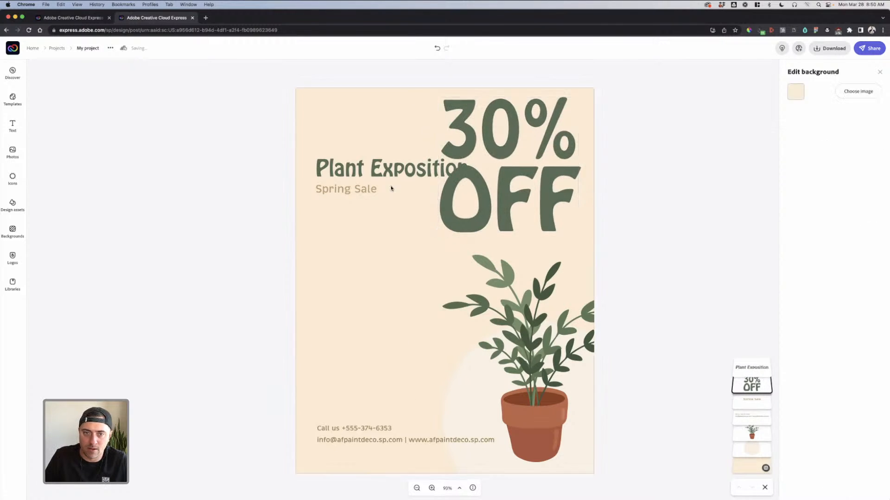
Move the heading and subtitle together down to mid-flyer and place the 30% OFF text above them at the upper left.
left_click(362, 179)
left_click(350, 190, "shift")
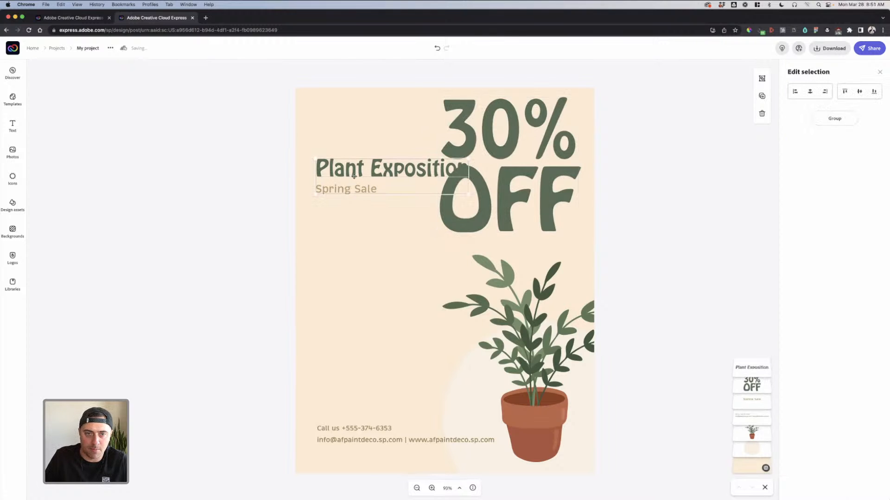
left_click_drag(354, 176, 346, 250)
left_click_drag(489, 183, 361, 177)
Separate the Spring Sale subtitle from the heading, placing it beside 30% OFF with Plant Exposition slightly lower.
left_click(510, 356)
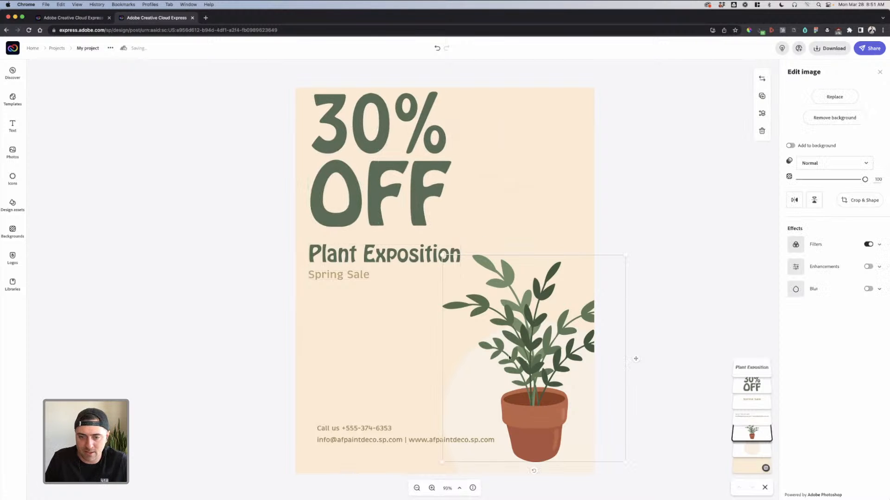
left_click(361, 271)
left_click(358, 260, "shift")
left_click_drag(358, 260, 513, 180)
left_click(675, 213)
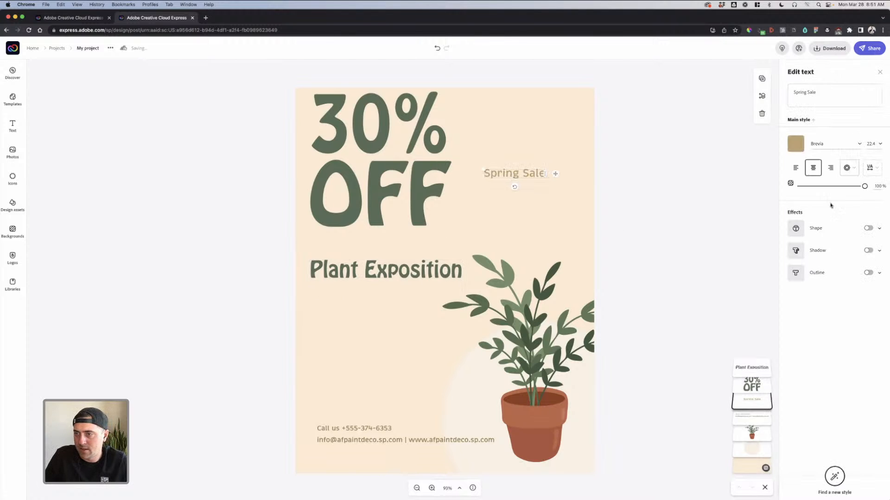
Apply the Magic shuffle layout to the Spring Sale text so that Spring runs vertically beside a horizontal Sale.
left_click(849, 168)
left_click(835, 228)
left_click(848, 257)
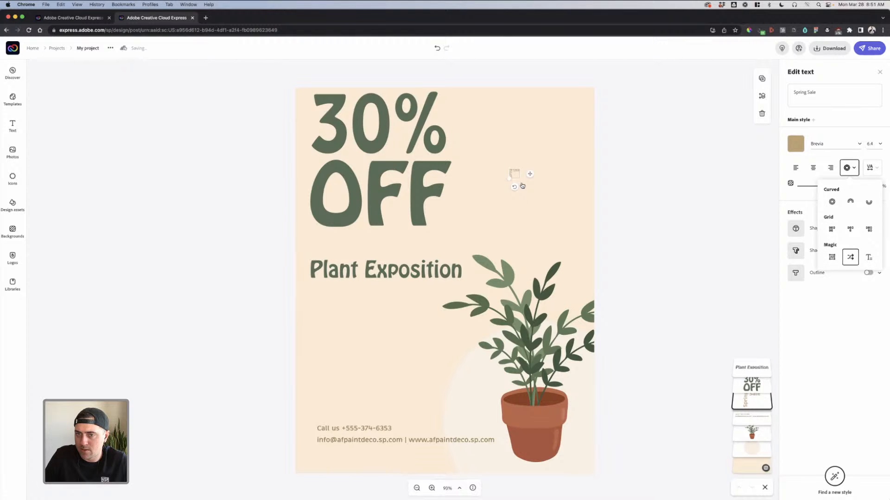
Enlarge the Spring Sale text to about size 87.5 and fit a reduced 30% OFF inside its corner.
left_click_drag(510, 178, 337, 299)
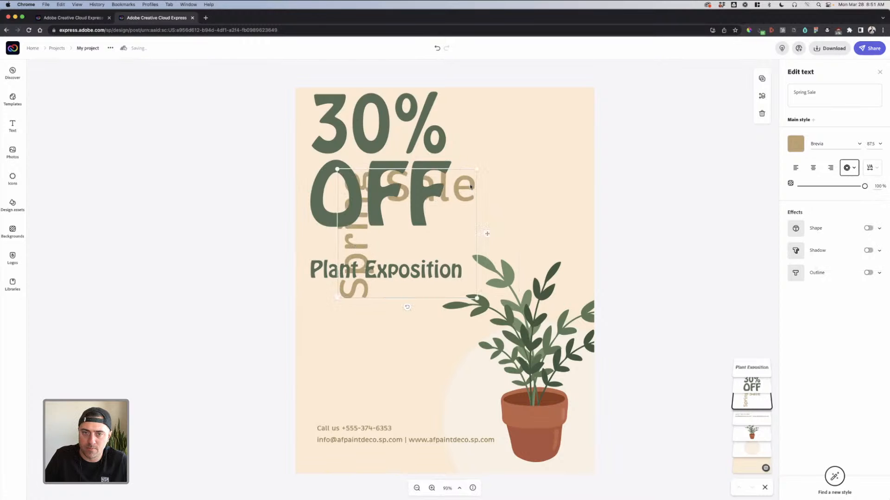
left_click_drag(470, 185, 498, 160)
left_click_drag(362, 117, 462, 205)
left_click_drag(550, 315, 506, 272)
Rewrite the Spring Sale text in capitals as SPRING SALE.
left_click(388, 213)
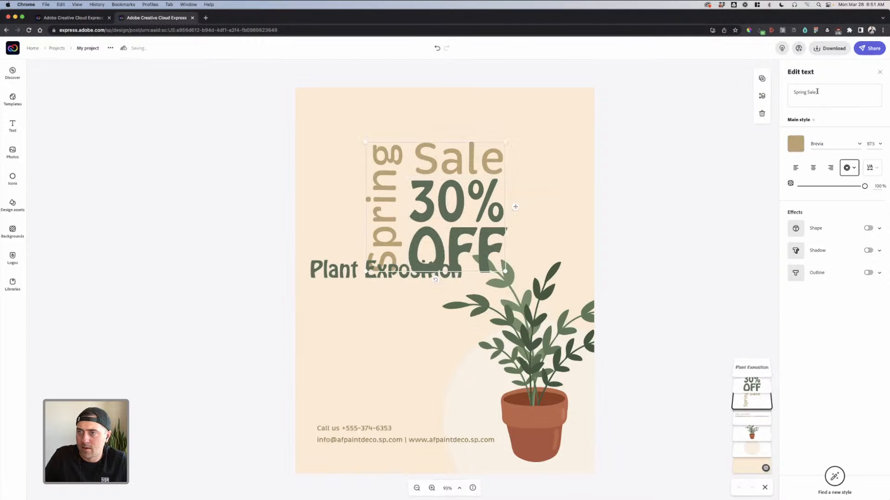
left_click(817, 92)
key("super+a")
type("SPR")
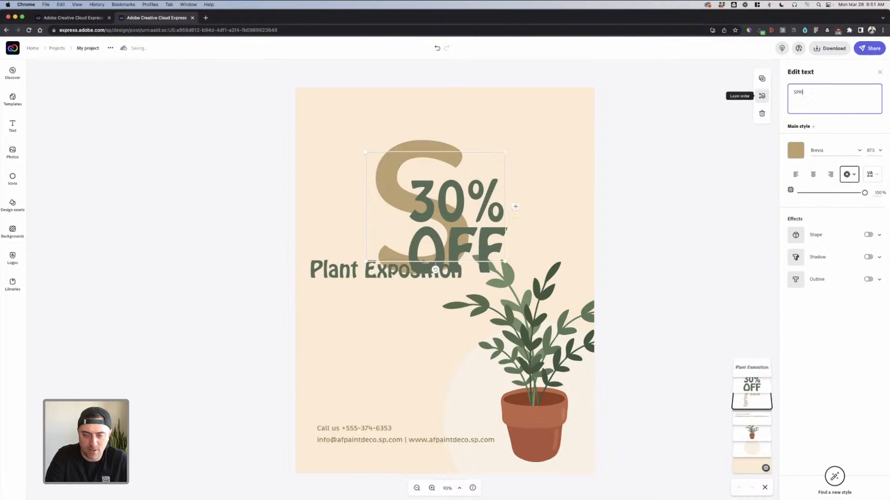
type("ING SALE")
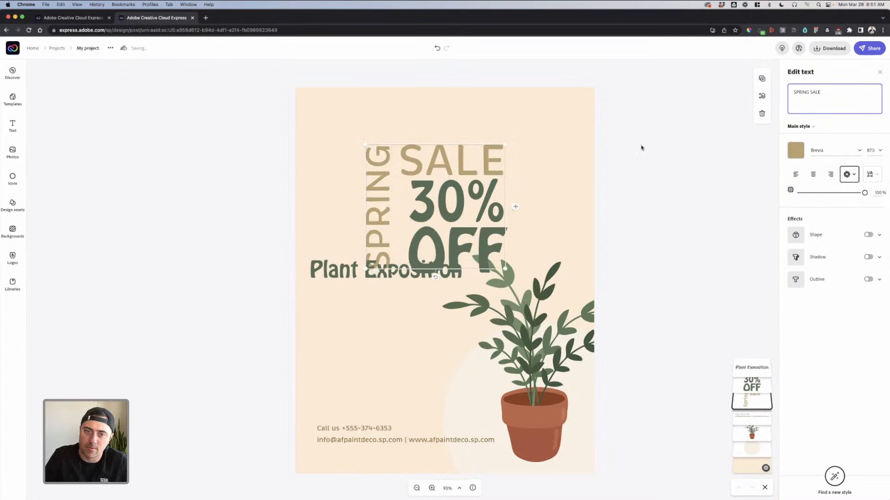
left_click(649, 147)
Set the SPRING SALE text's font to Hobeaux.
left_click(472, 161)
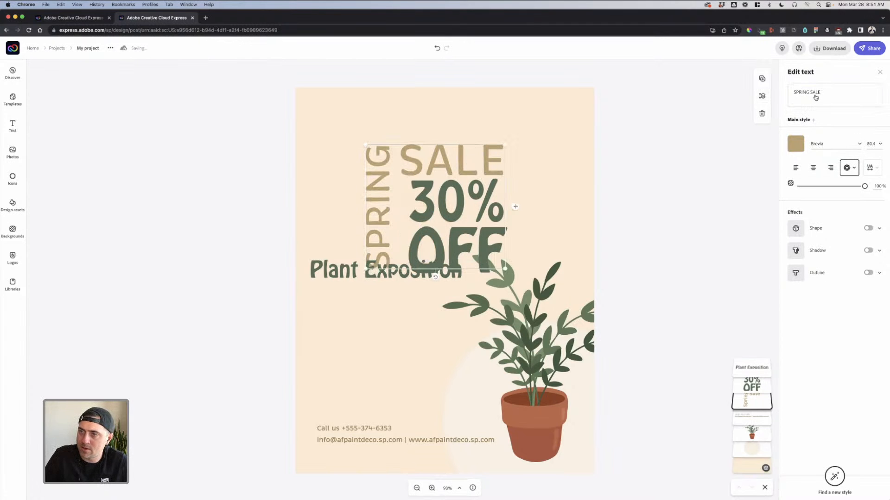
left_click(823, 143)
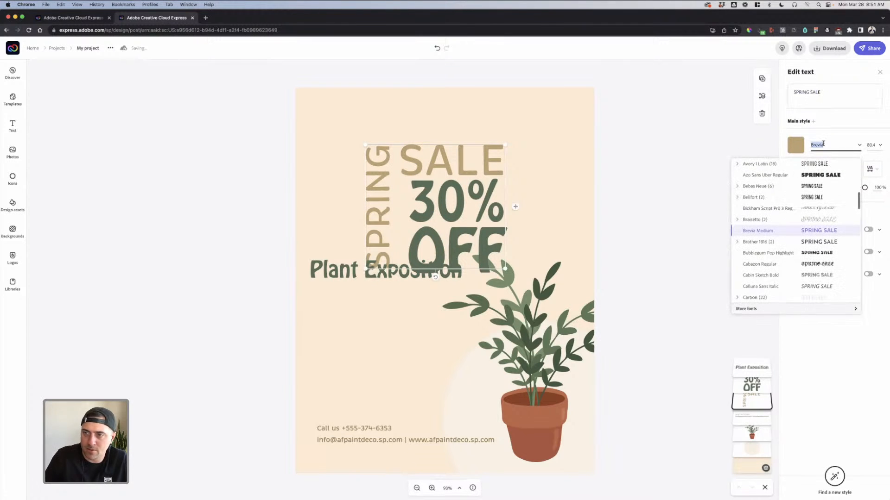
type("hobo")
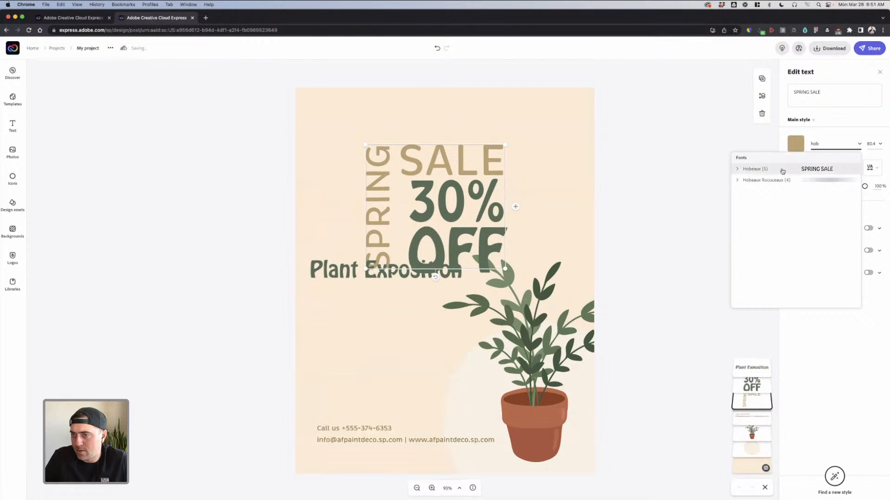
left_click(783, 171)
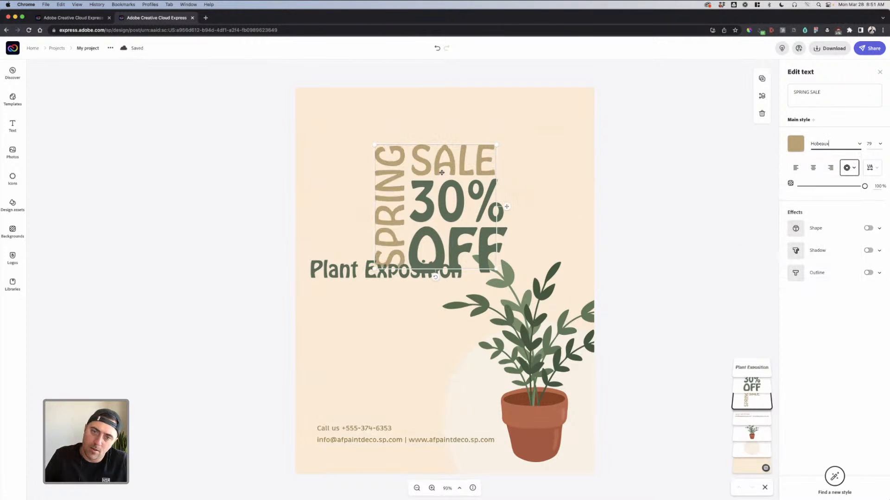
Move the Plant Exposition heading a little lower and shift SPRING SALE and 30% OFF together to the flyer's upper-left area.
left_click(416, 273)
left_click_drag(345, 273, 346, 296)
left_click(434, 220)
left_click(401, 220, "shift")
left_click_drag(458, 220, 395, 179)
left_click(665, 196)
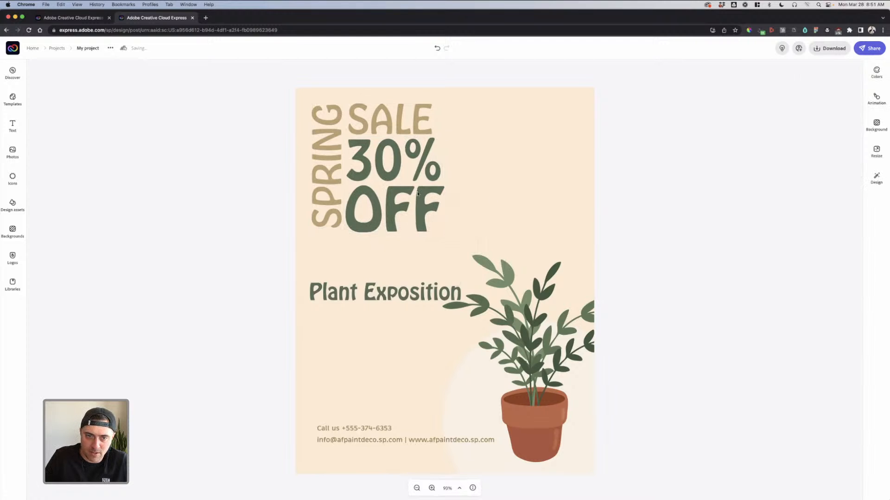
Shrink the 30% OFF text slightly so it lines up with the width of SALE above it.
left_click(436, 230)
left_click_drag(438, 229, 410, 219)
left_click(582, 206)
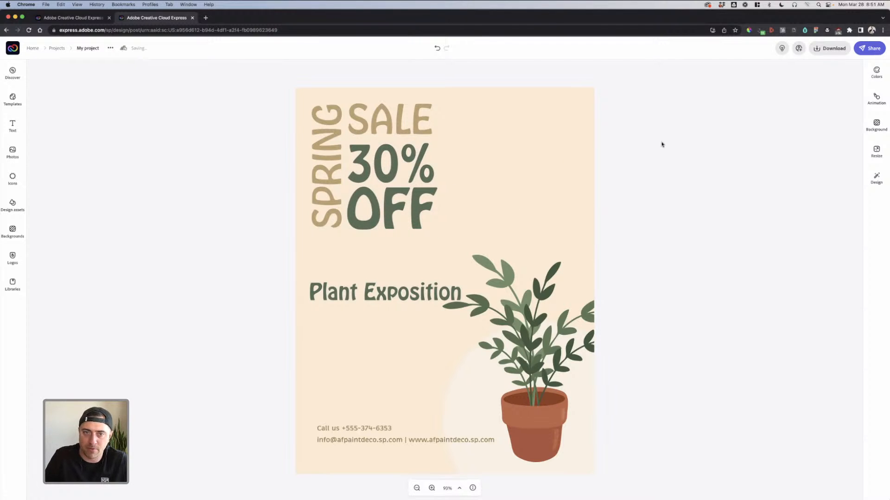
Group the SPRING SALE and 30% OFF texts and nudge them slightly towards the flyer's upper-left corner.
left_click(379, 176, "shift")
left_click_drag(391, 186, 386, 184)
left_click(656, 159)
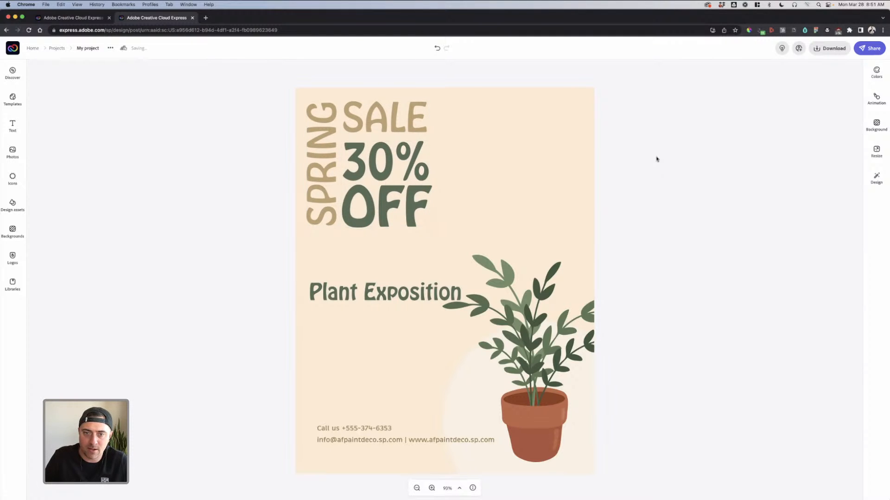
left_click(422, 295)
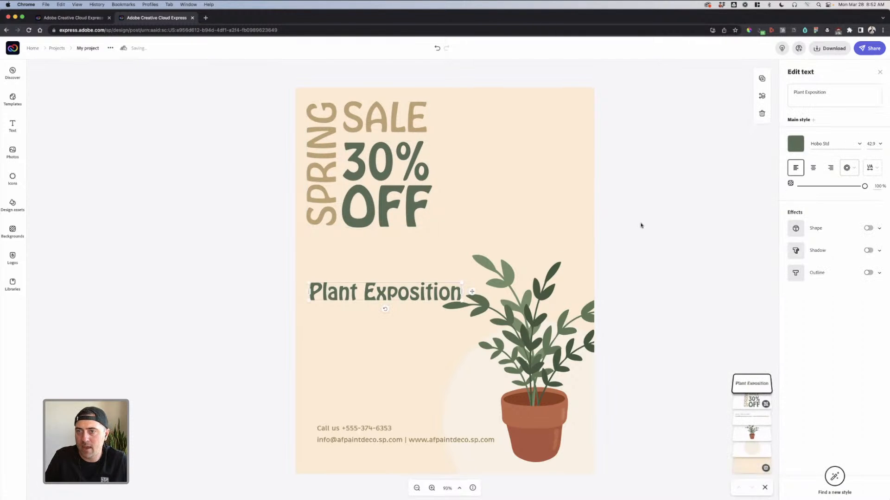
left_click(441, 335)
left_click(702, 240)
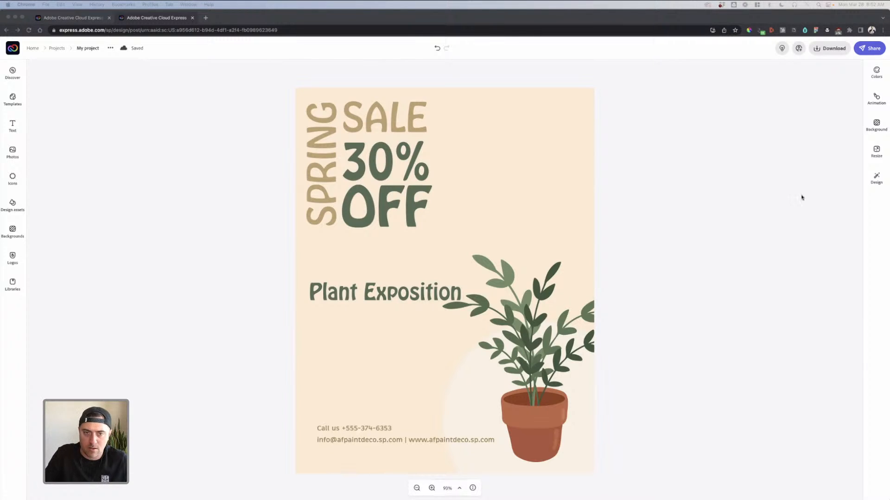
left_click(524, 324)
Duplicate the Plant Exposition heading below itself and replace the copy's text with the six-line plant list from Cigar Flower to Fiddle-Leaf Fig.
left_click(407, 292)
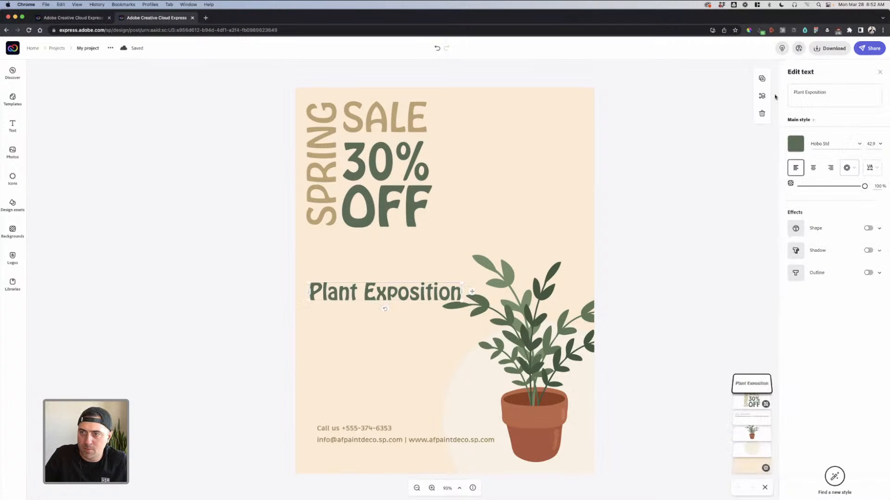
left_click(762, 78)
left_click_drag(396, 308, 388, 341)
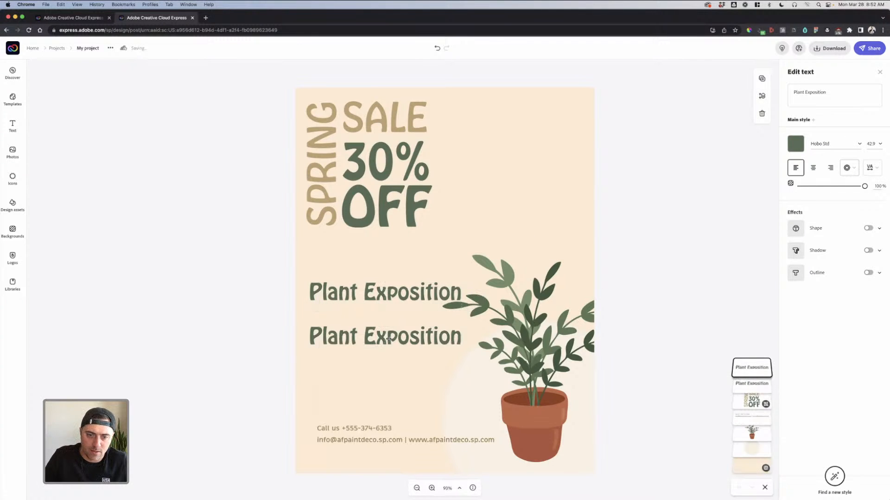
left_click(811, 94)
key("super+a")
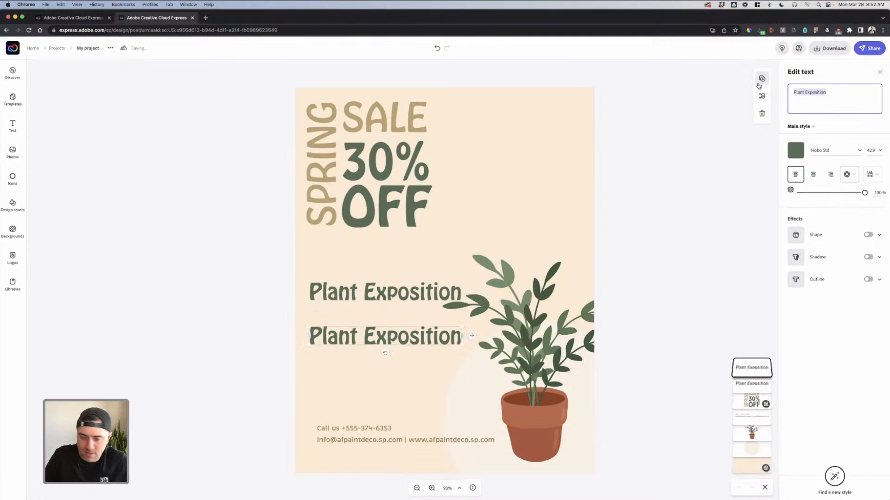
key("super+v")
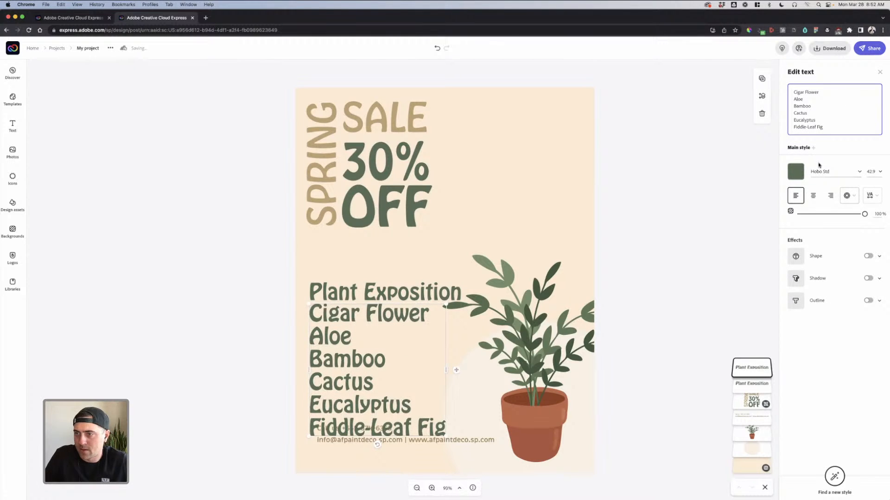
Set the plant list's font to Hobeaux.
left_click(830, 172)
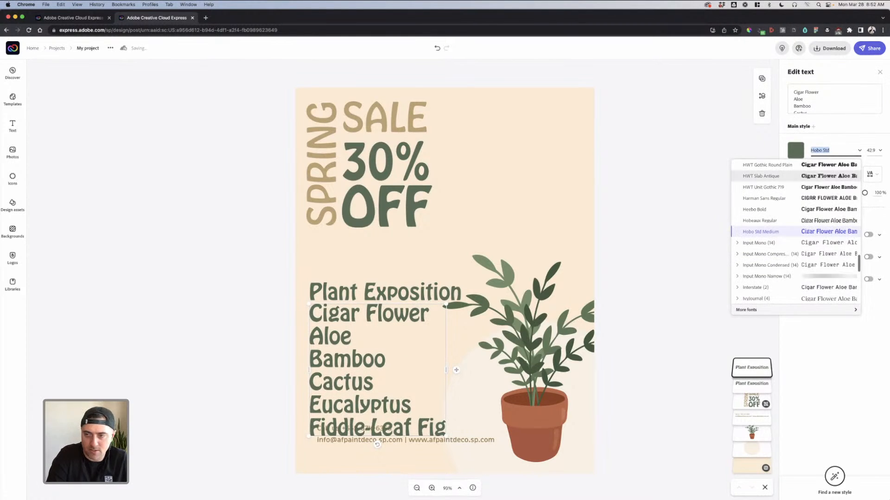
type("hobo")
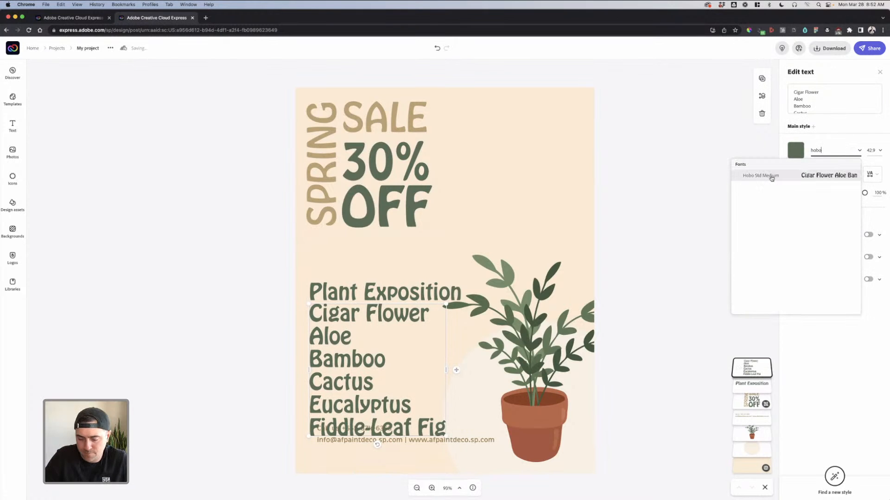
left_click(760, 175)
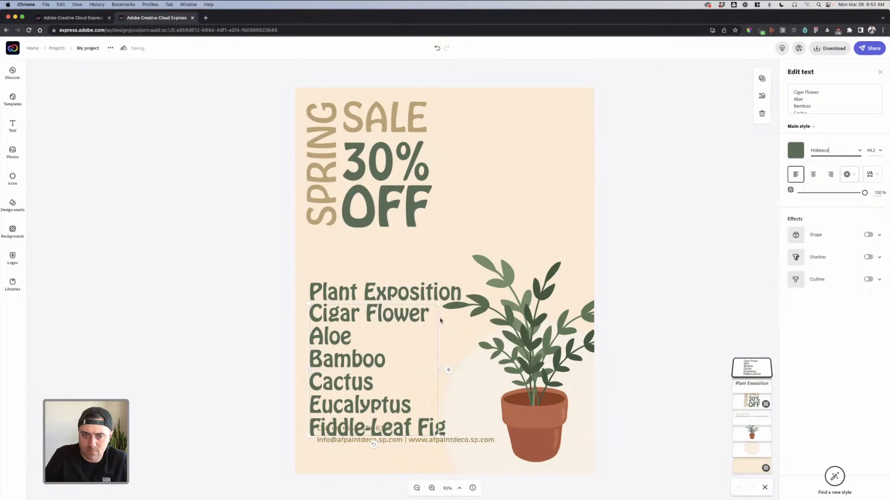
Recolour the plant list with the palette's brown and shrink it to fit between the heading and the contact details.
left_click(796, 150)
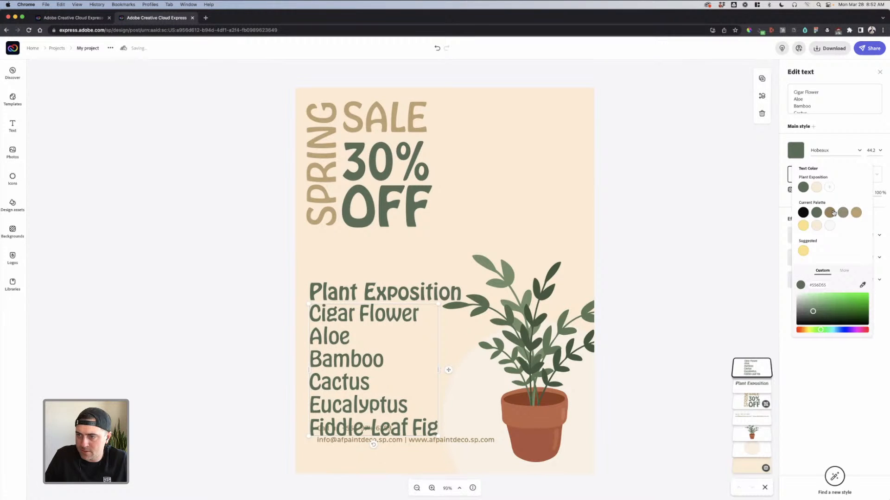
left_click(833, 212)
left_click_drag(438, 304, 354, 337)
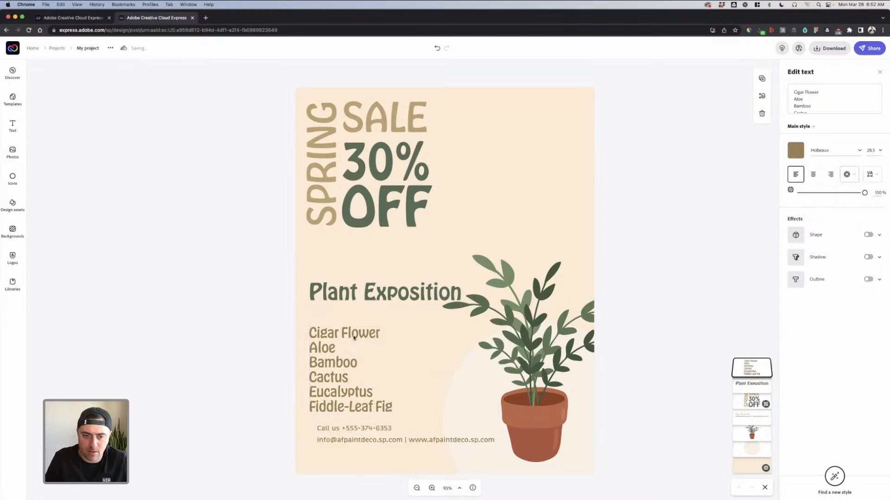
left_click(666, 234)
Move the Plant Exposition heading up beneath 30% OFF and change its text to "Deals on:".
left_click_drag(399, 293, 386, 255)
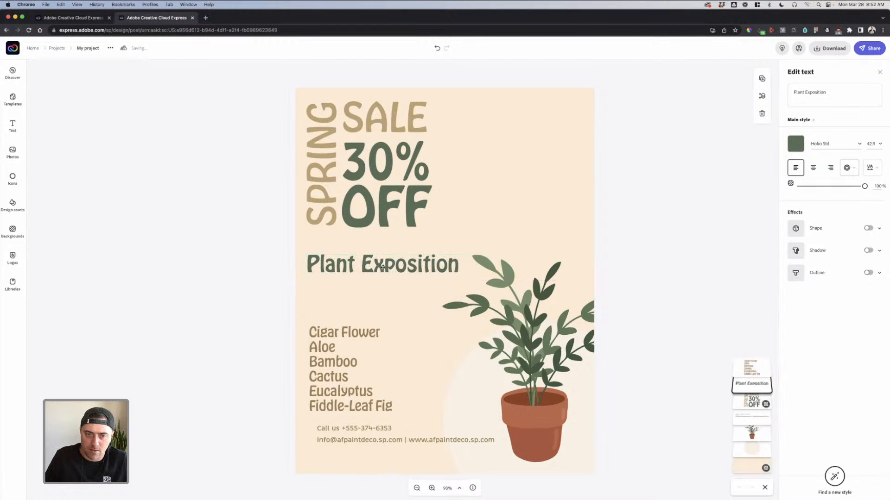
left_click(801, 102)
type("Deals on'")
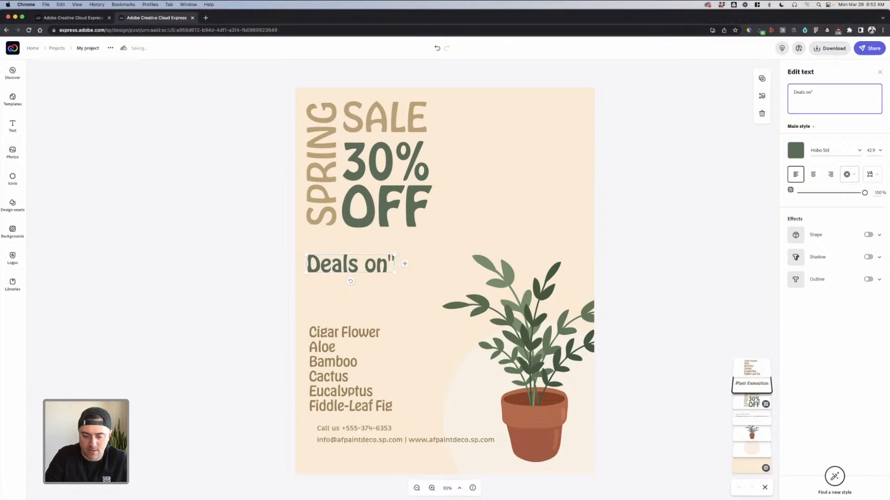
key("BackSpace")
type(":")
Place the plant list directly under the Deals on: heading and shift both slightly to the right.
left_click_drag(360, 333, 377, 271)
left_click(348, 266, "shift")
left_click(443, 389)
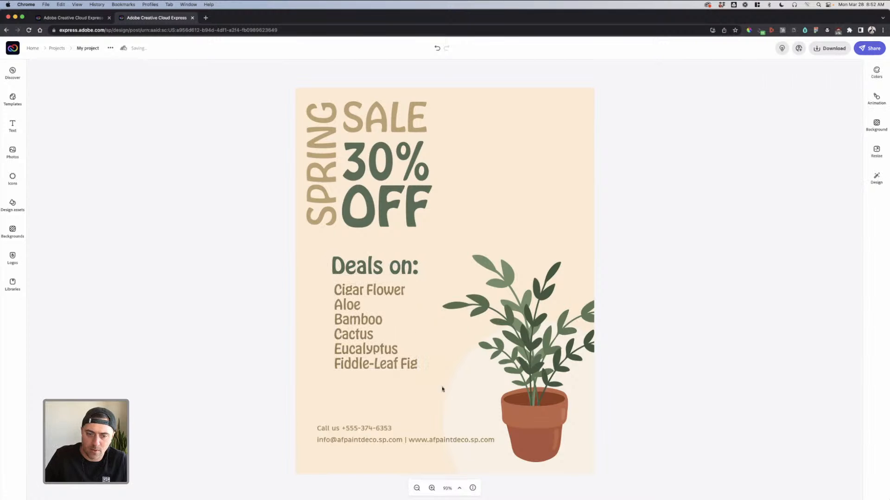
Replace the contact details at the flyer's bottom with the exposition's e-mail address and phone number.
left_click(404, 443)
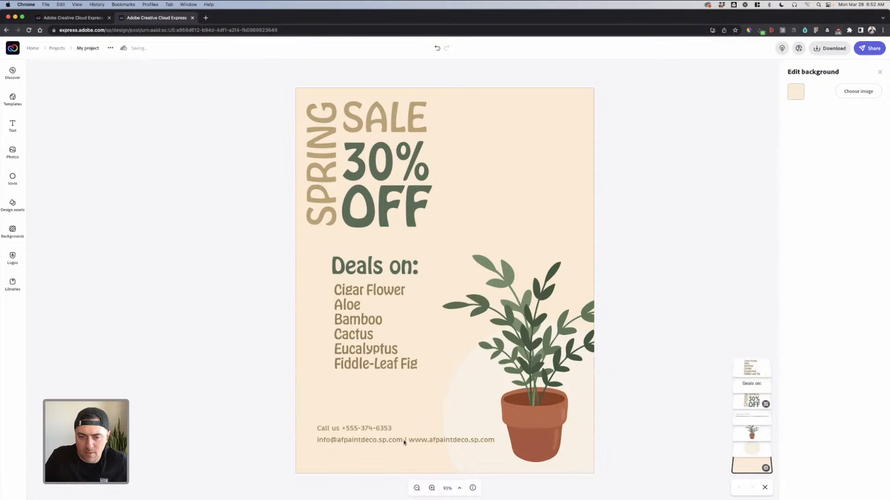
left_click(404, 442)
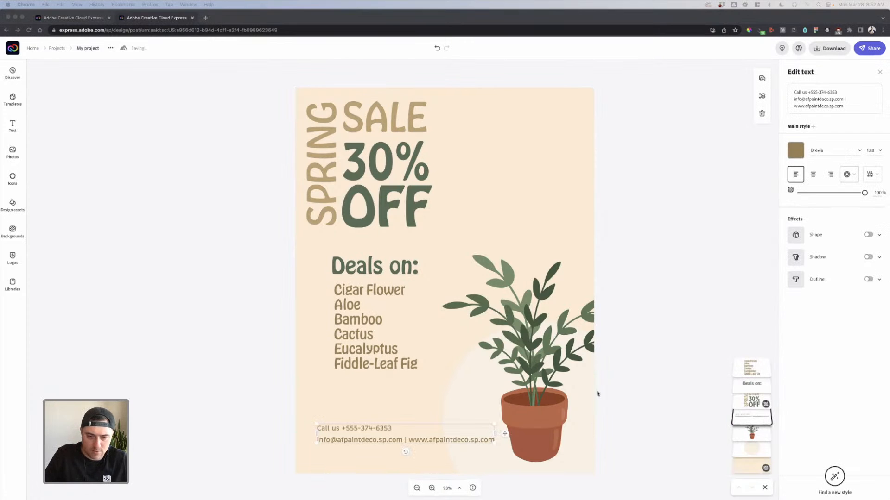
left_click(829, 105)
key("ctrl+a")
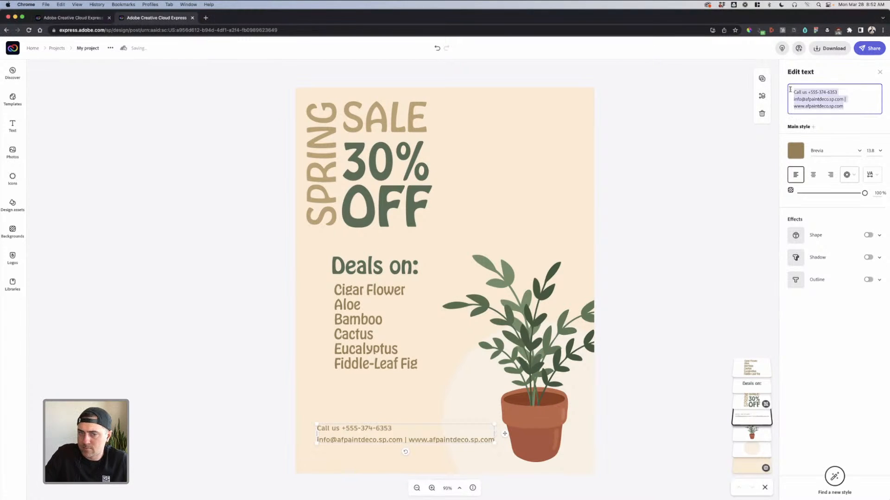
key("ctrl+v")
left_click(612, 353)
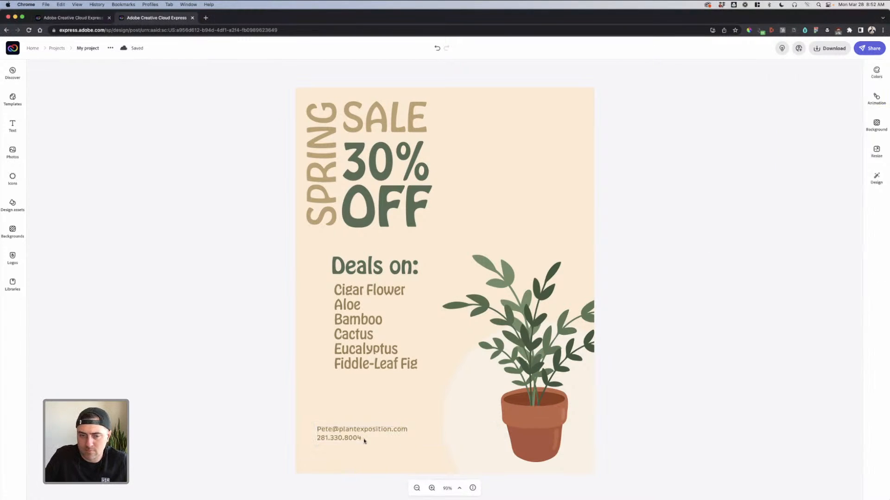
Move the SPRING SALE 30% OFF group slightly down and to the right, away from the flyer's corner.
left_click(379, 274)
left_click(371, 300, "shift")
left_click(652, 218)
left_click(326, 165)
key("Escape")
left_click(378, 181)
left_click_drag(364, 180, 380, 193)
left_click(499, 189)
Shrink the Deals on: heading and plant list together and shift them left beneath the SPRING text.
left_click(402, 269)
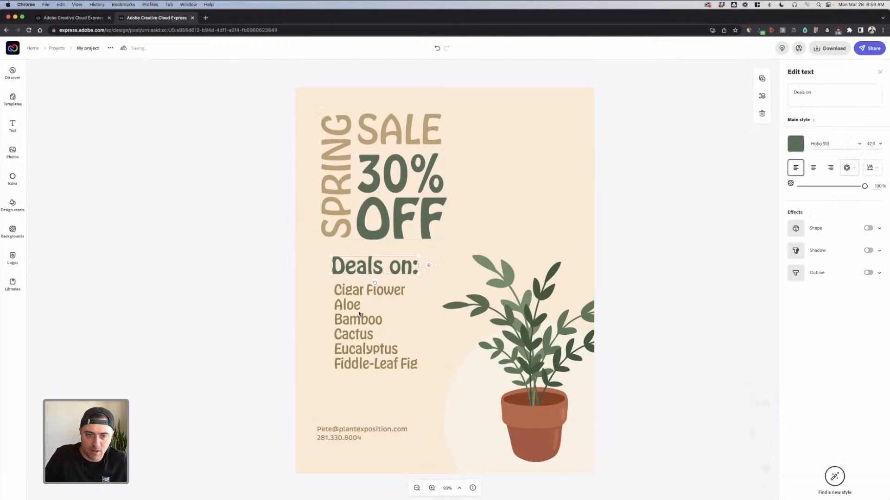
left_click(364, 325, "shift")
left_click_drag(419, 369, 383, 339)
left_click(513, 270)
left_click(375, 265)
left_click(351, 301, "shift")
left_click_drag(349, 300, 338, 299)
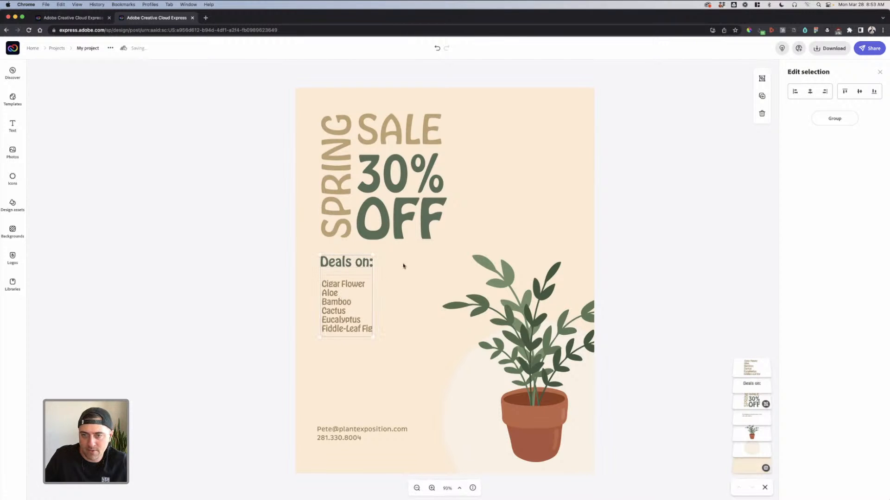
Left-align the Deals on: heading, the plant list and the SPRING SALE 30% OFF group with one another.
left_click(430, 265)
left_click(343, 284)
left_click(348, 263, "shift")
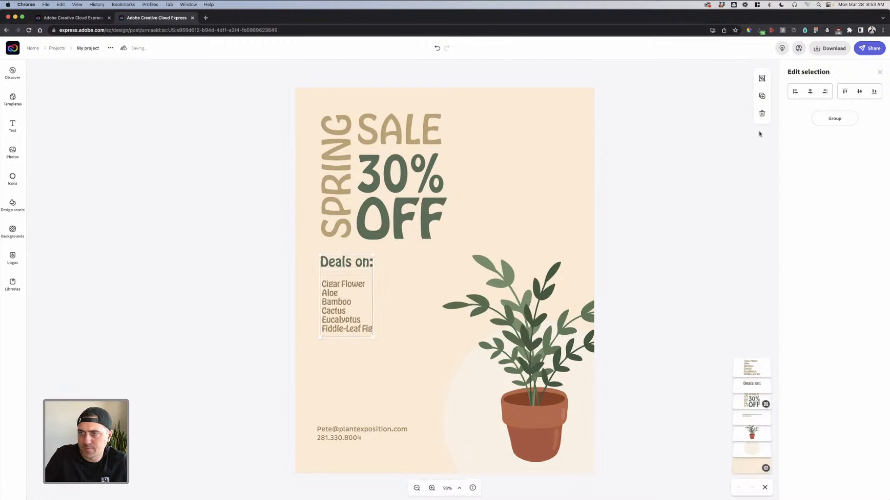
left_click(795, 91)
left_click(351, 208, "shift")
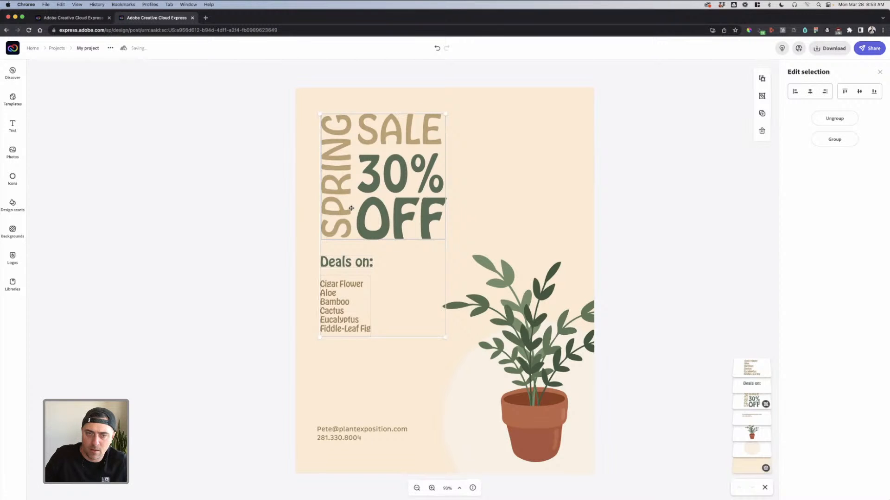
left_click(794, 91)
left_click(745, 222)
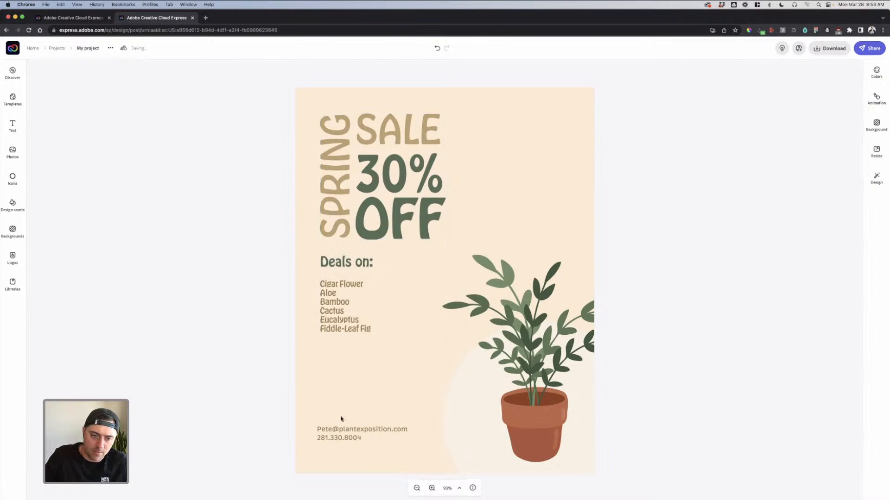
left_click(380, 432)
left_click(425, 230)
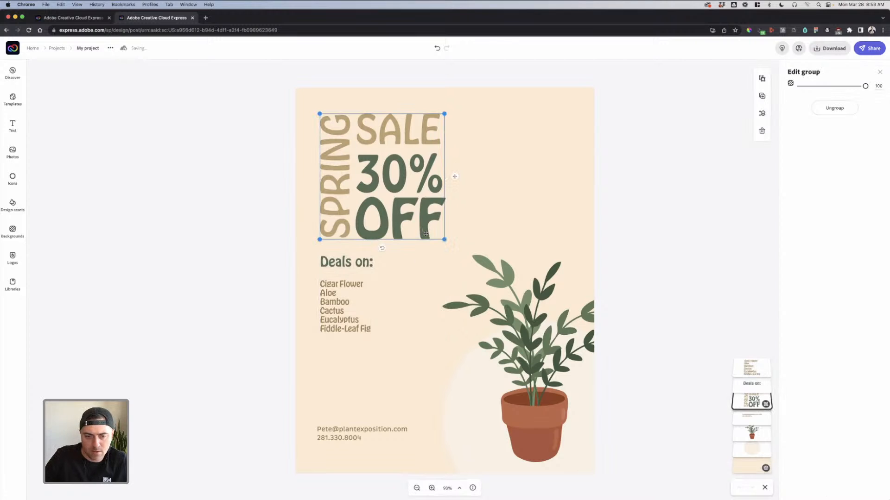
left_click(412, 419)
left_click(608, 274)
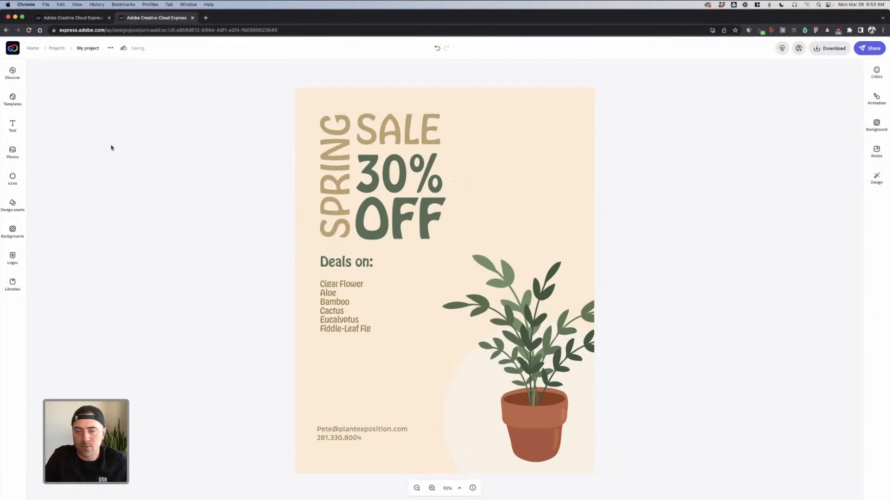
left_click(13, 124)
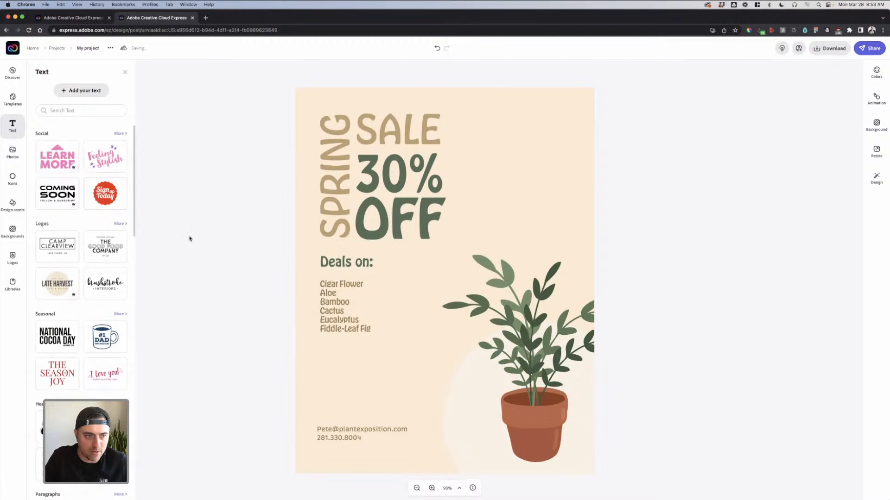
left_click(654, 221)
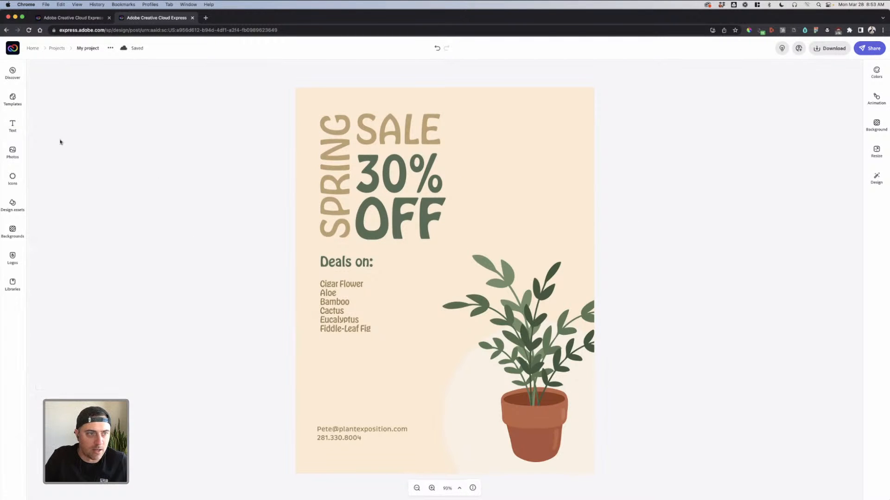
Add a new text element reading "Leaf Laugh Love" to the flyer.
left_click(12, 127)
left_click(89, 93)
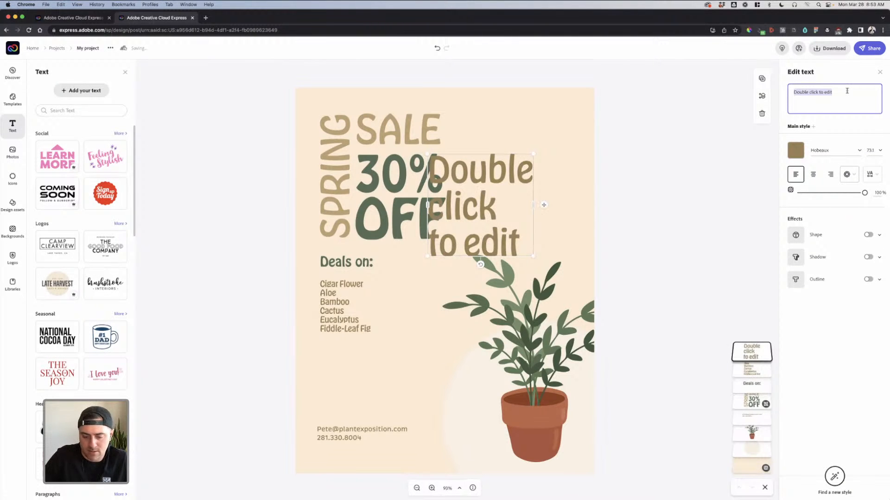
key("BackSpace")
type("Leaf")
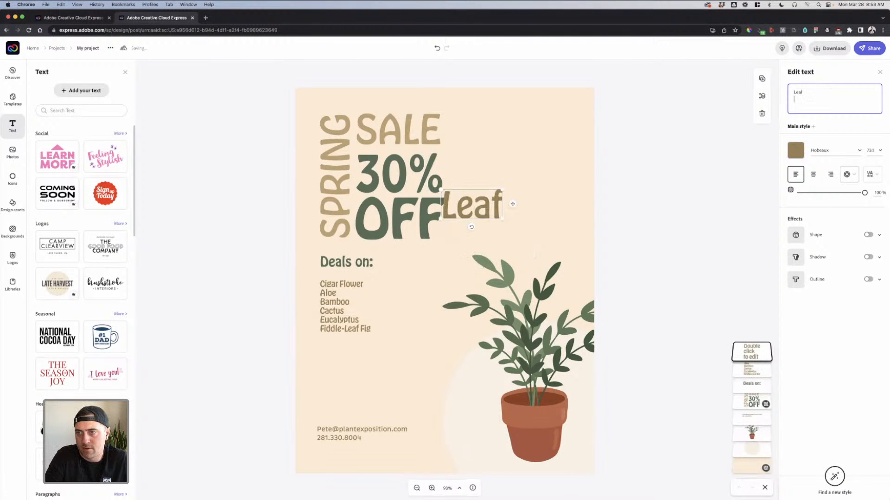
type(" Laugh Love")
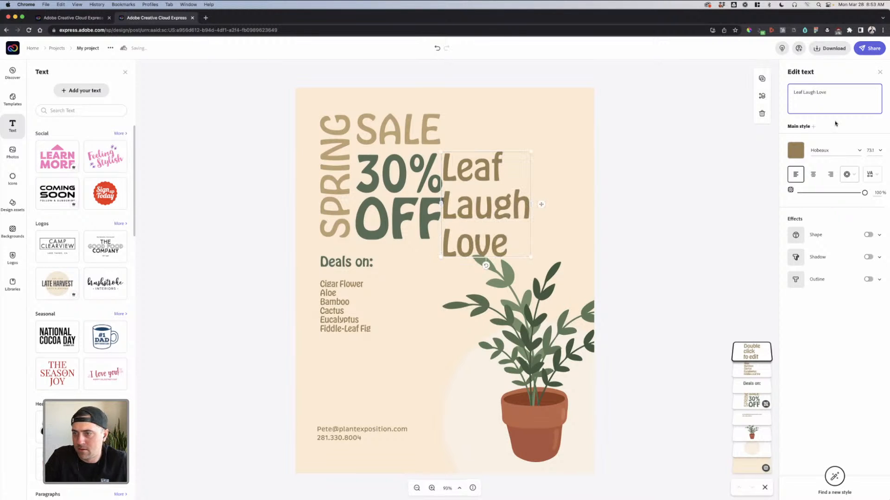
Give the Leaf Laugh Love text a circular layout and place it, reduced, between the plant list and the contact details.
left_click(848, 174)
left_click(832, 201)
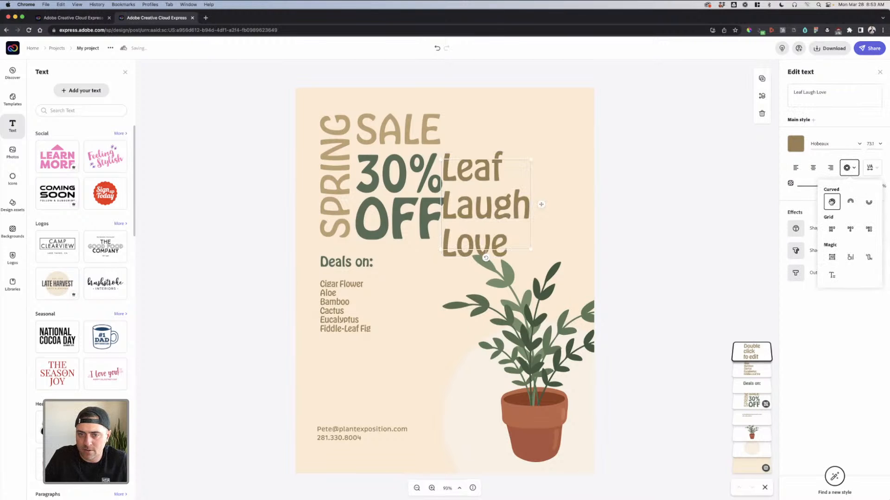
left_click_drag(500, 178, 431, 343)
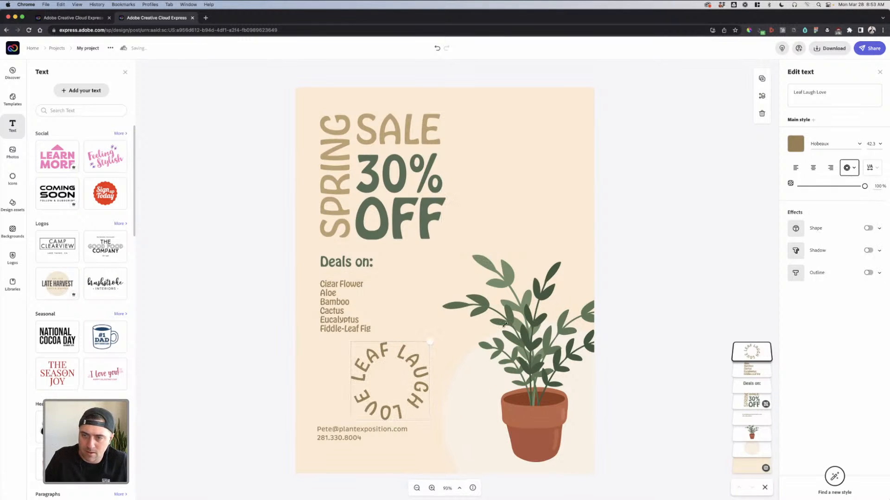
Recolour the circular Leaf Laugh Love text with the Plant Exposition dark green and shrink it slightly.
left_click(796, 143)
left_click(805, 181)
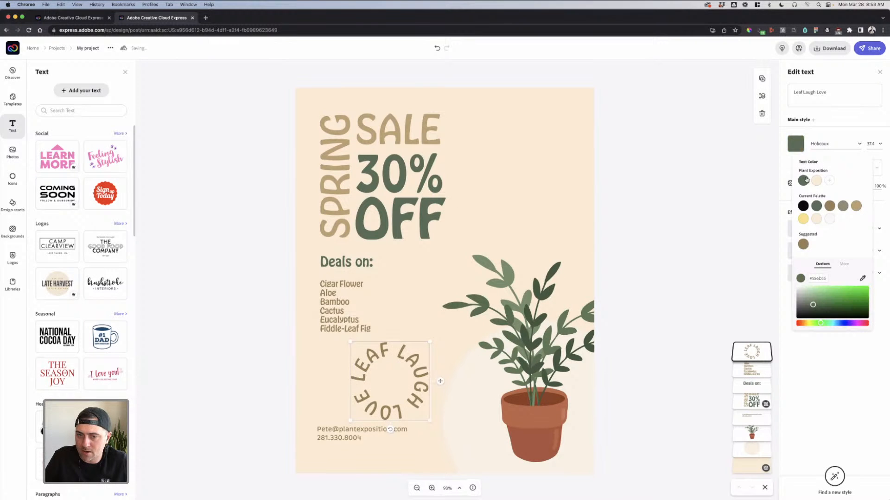
mouse_move(411, 364)
left_mouse_down()
mouse_move(557, 138)
mouse_move(533, 251)
mouse_move(482, 341)
mouse_move(373, 393)
mouse_move(381, 400)
mouse_move(425, 357)
left_mouse_up()
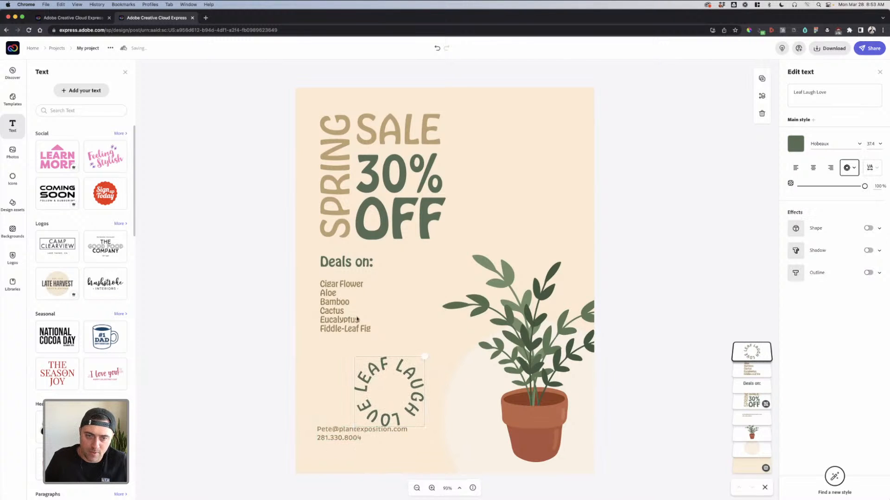
Move the Deals on: heading and plant list together to the space right of 30% OFF, above the plant.
left_click(353, 319)
left_click(324, 260, "shift")
left_click_drag(324, 260, 489, 171)
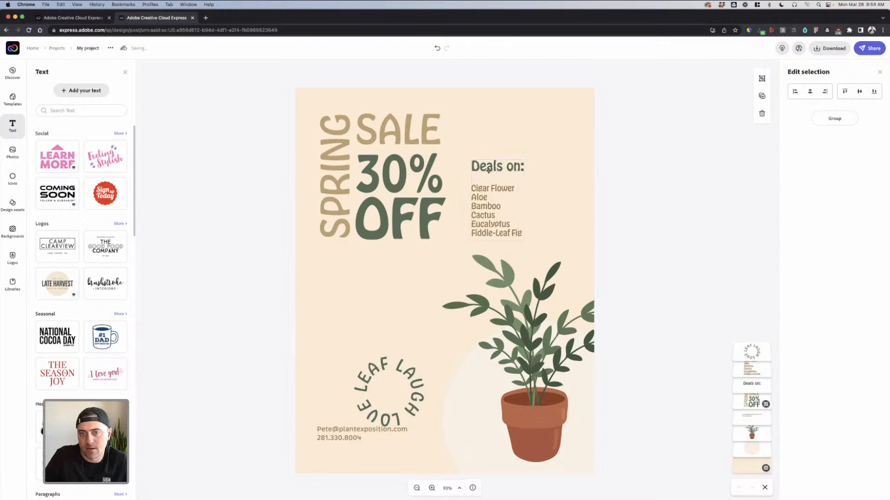
Enlarge the circular Leaf Laugh Love text slightly and move it up, clear of the contact details.
left_click(641, 181)
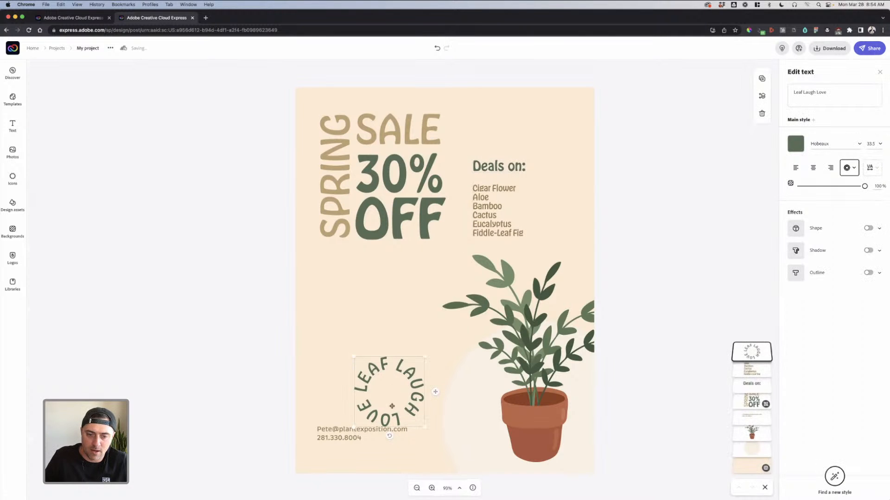
left_click_drag(420, 426, 440, 436)
left_click_drag(417, 384, 392, 339)
left_click(575, 287)
left_click(627, 277)
Search the icons for "heart" and add the first solid heart to the flyer.
left_click(13, 178)
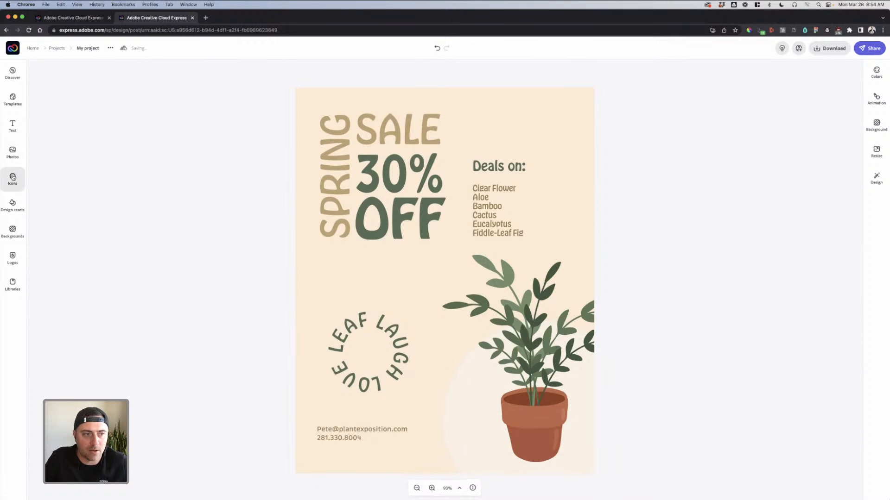
double_click(97, 86)
type("heart")
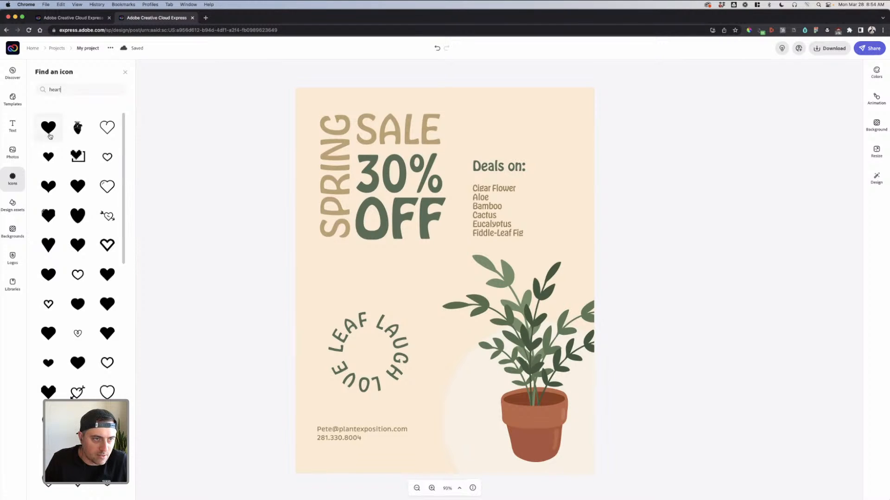
left_click_drag(48, 129, 369, 329)
left_click(364, 254)
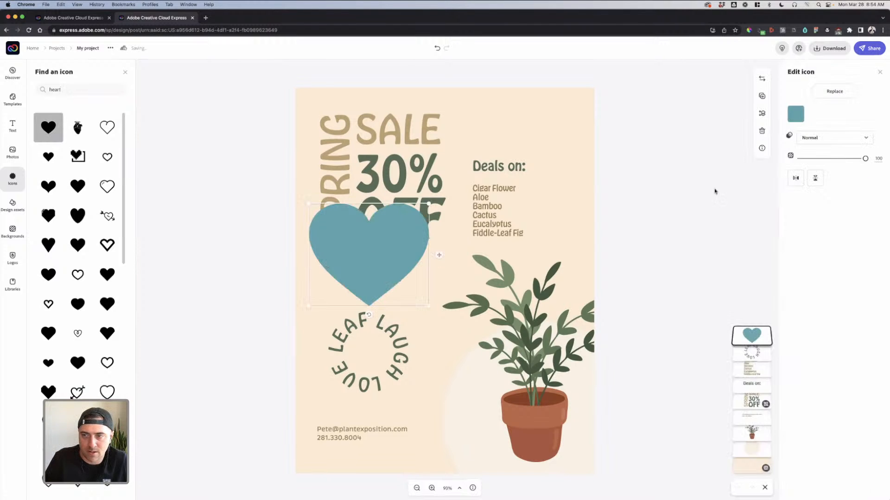
Recolour the heart with the Plant Exposition dark green and place it, much reduced, at the centre of the circular text.
left_click(797, 116)
left_click(804, 151)
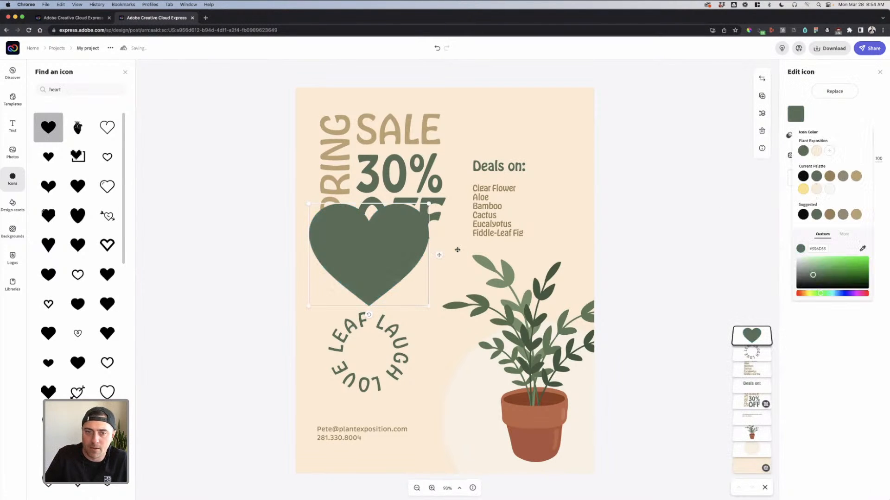
left_click_drag(426, 207, 367, 356)
Group the heart with the circular Leaf Laugh Love text and rotate the group slightly counterclockwise.
left_click(380, 330, "shift")
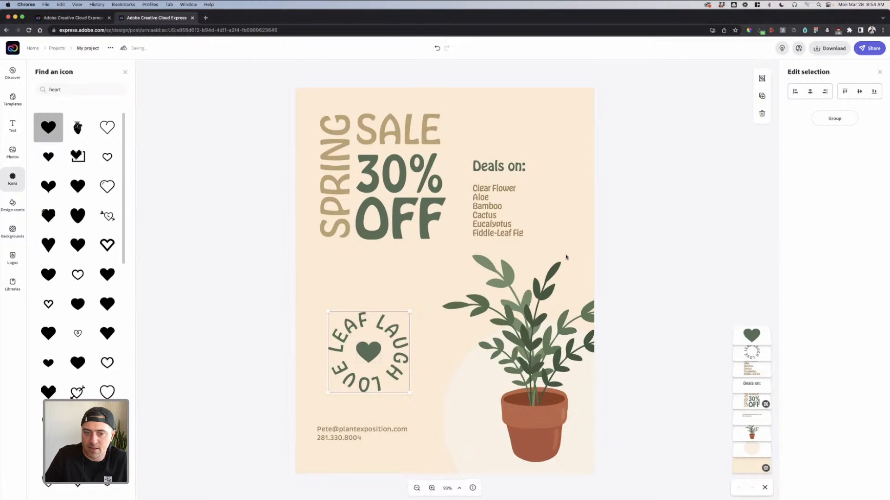
left_click(834, 119)
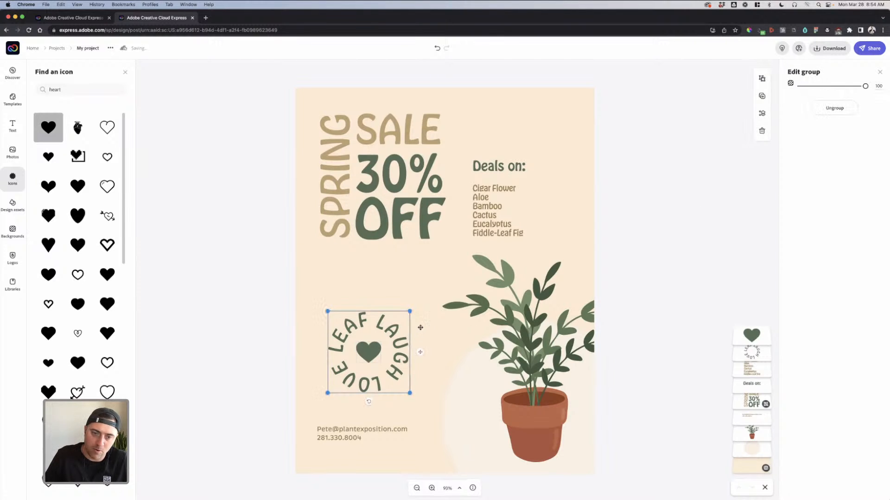
left_click_drag(367, 404, 384, 401)
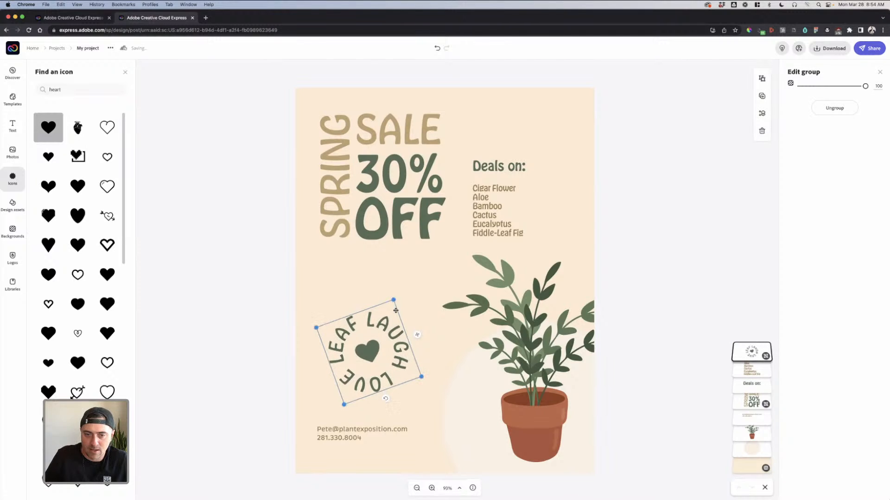
Enlarge the heart slightly inside the Leaf Laugh Love group and shrink the whole group a little.
left_click(384, 327)
left_click_drag(376, 338, 384, 332)
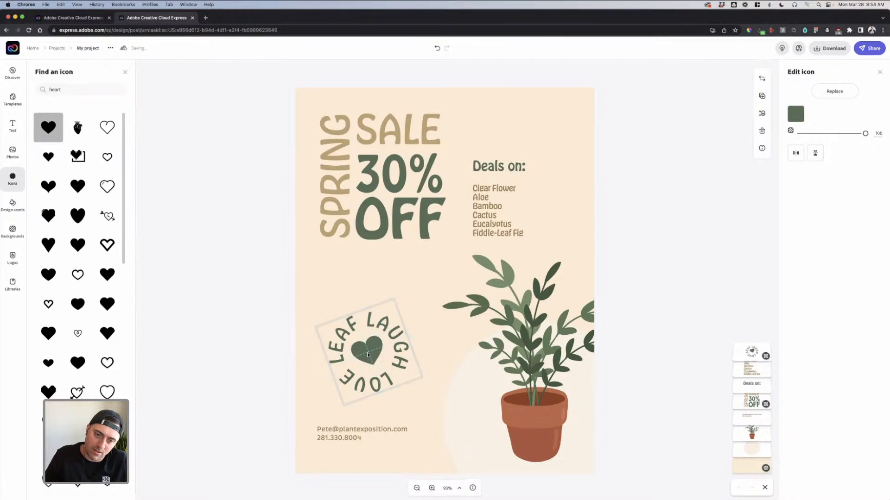
left_click(422, 346)
left_click(406, 351)
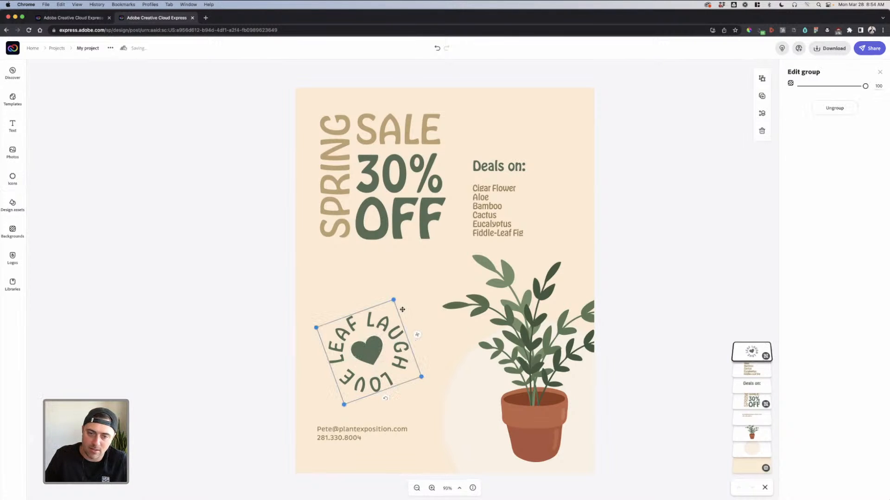
left_click_drag(395, 303, 387, 315)
left_click(602, 266)
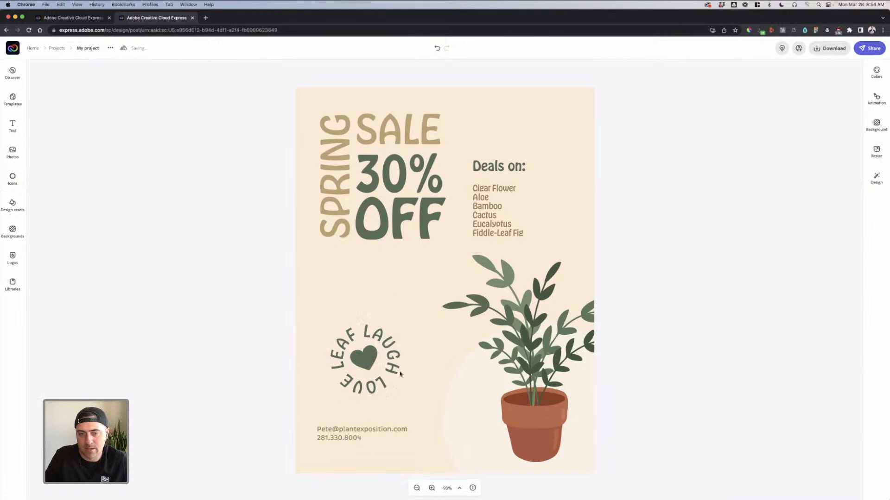
Move the Deals on: heading and plant list together slightly up and closer to 30% OFF.
left_click(363, 424)
left_click(472, 360)
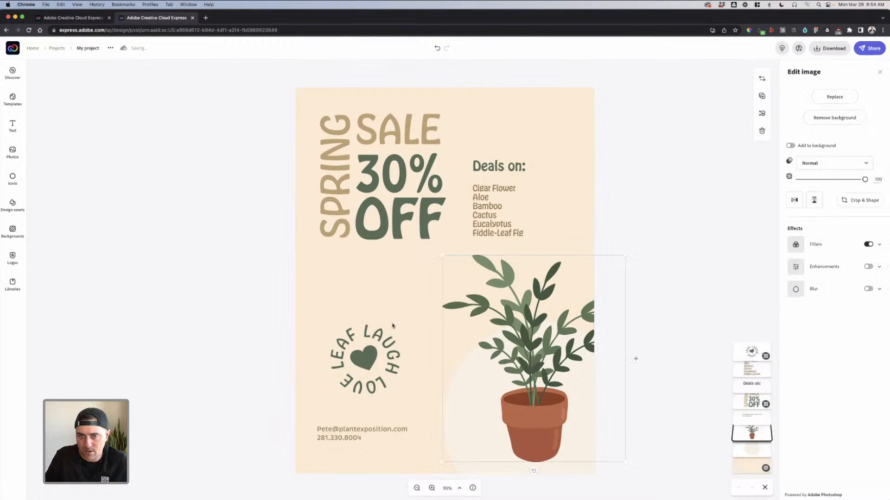
left_click(495, 219)
left_click(487, 167, "shift")
mouse_move(486, 169)
left_mouse_down()
mouse_move(467, 160)
mouse_move(481, 162)
left_mouse_up()
left_click(644, 164)
left_click(493, 204)
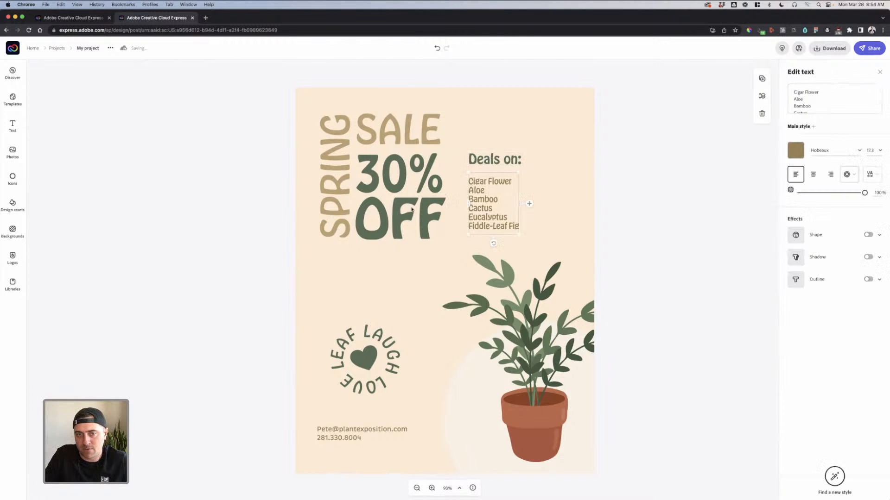
left_click(496, 162)
Move the Leaf Laugh Love group down a little and the contact details up to just below OFF.
left_click(460, 342)
left_click_drag(384, 362, 385, 382)
left_click(347, 437)
left_click_drag(370, 438, 376, 267)
Move the Leaf Laugh Love group to the flyer's lower-left corner and rotate it so the heart stands upright.
left_click_drag(397, 362, 387, 402)
left_click_drag(365, 467, 361, 466)
left_click(425, 435)
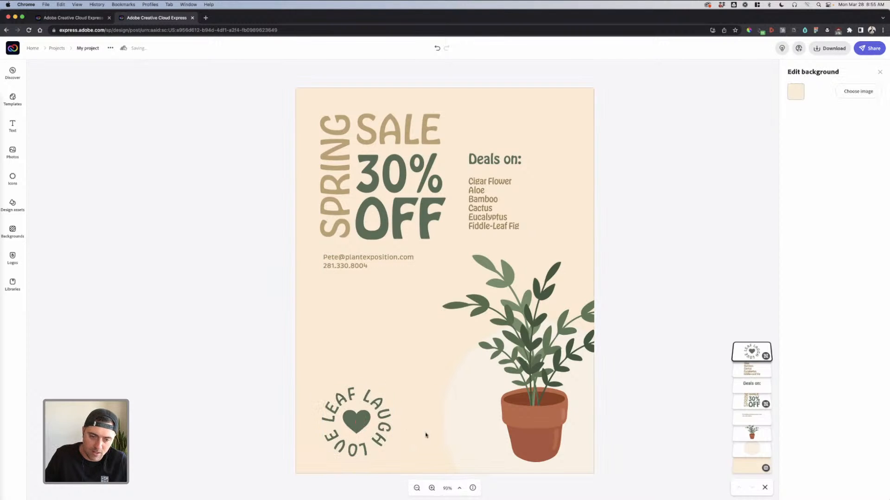
Ungroup the Leaf Laugh Love text and heart and group them again.
double_click(353, 426)
left_click(387, 414)
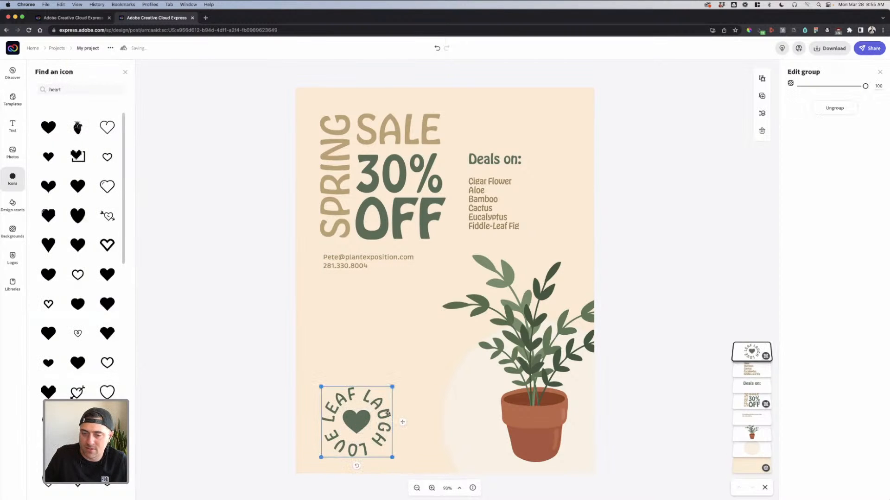
left_click(835, 108)
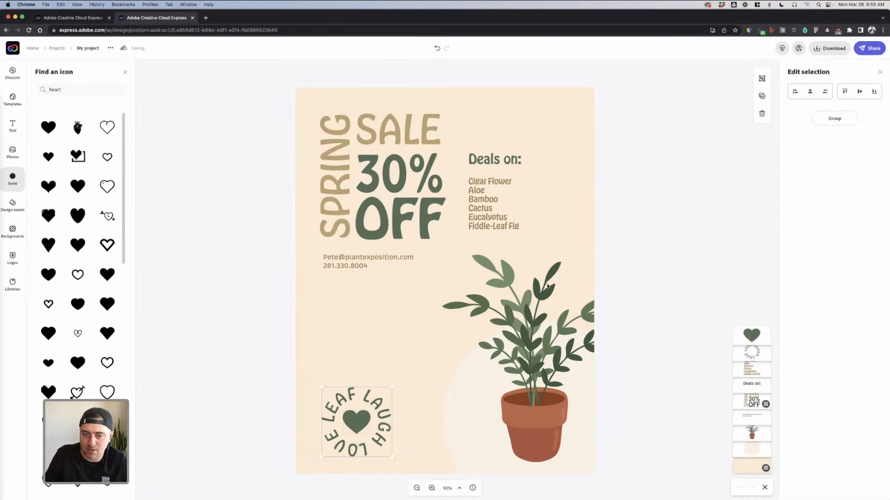
left_click(835, 119)
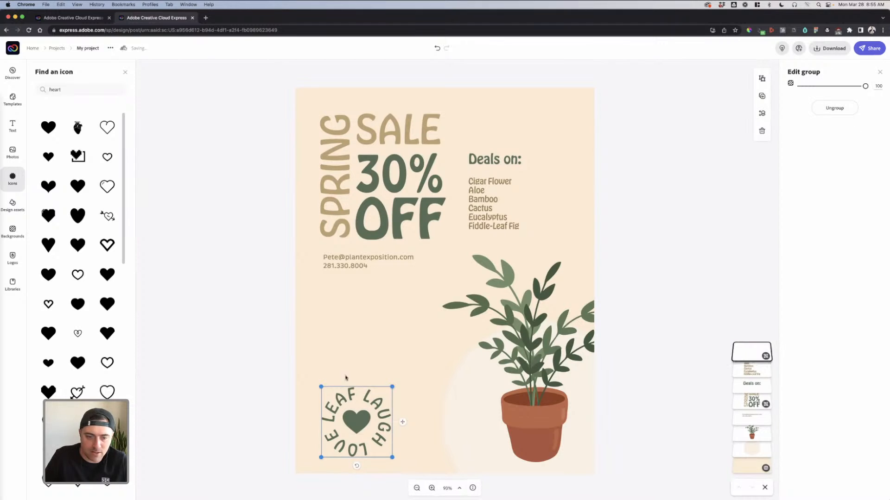
left_click(255, 369)
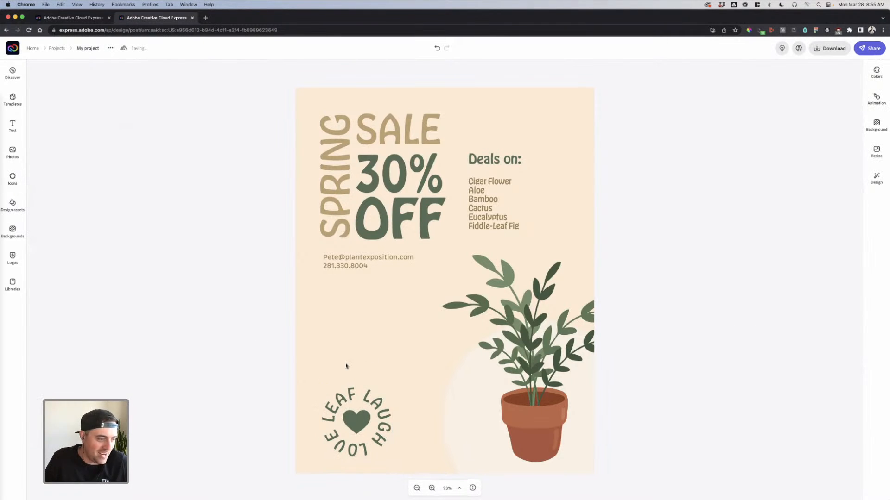
left_click(331, 346)
left_click(508, 357)
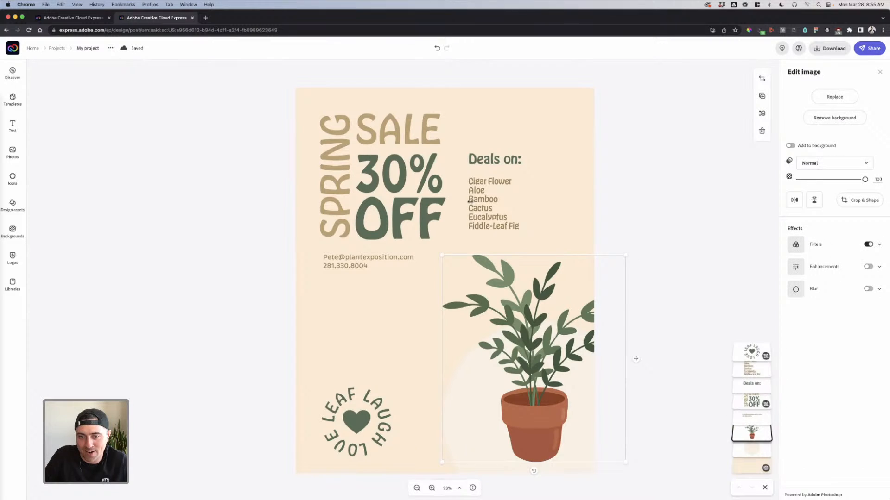
left_click(470, 202)
left_click(492, 161, "shift")
left_click(594, 174)
left_click(505, 207)
left_click(497, 162, "shift")
left_click(629, 321)
Enlarge the potted plant and position it so the pot runs off the flyer's bottom edge and the leaves reach below the deals list.
left_click(520, 378)
left_click_drag(512, 365, 470, 379)
left_click_drag(391, 266, 360, 230)
left_click_drag(484, 296, 525, 301)
left_click(685, 295)
Shrink the Leaf Laugh Love group, keeping it in the flyer's lower-left corner.
left_click(382, 417)
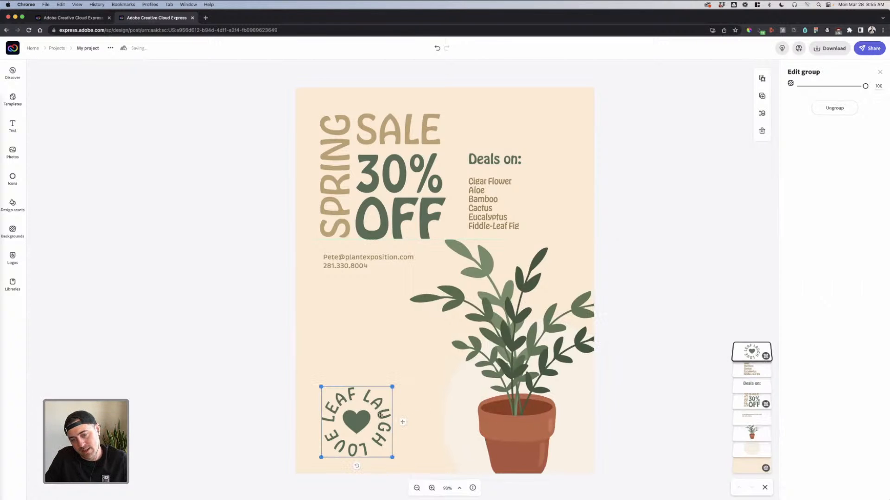
left_click_drag(393, 388, 367, 415)
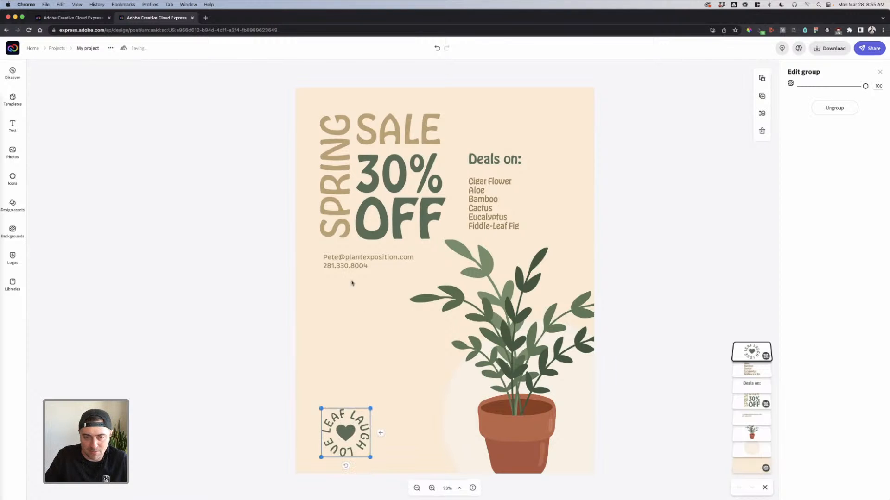
left_click(348, 258)
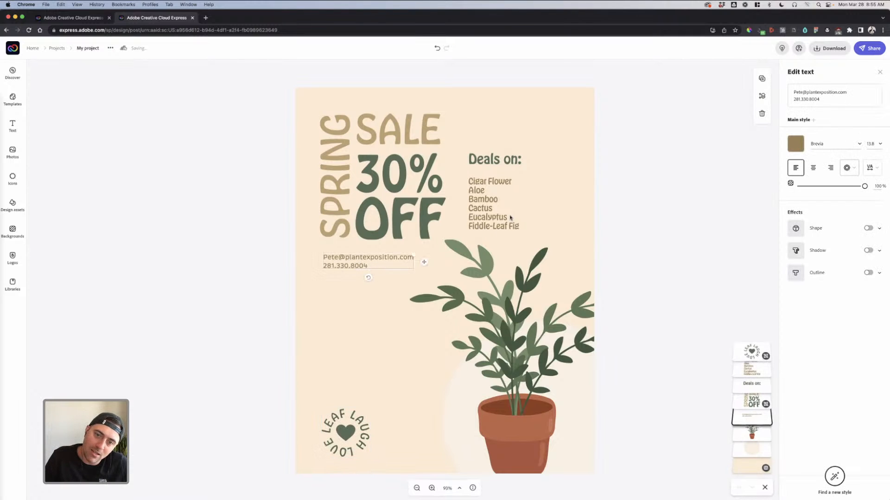
left_click(604, 231)
Move the contact details to the right of the Leaf Laugh Love group and shrink the text to clear the pale circle.
left_click(349, 262)
left_click_drag(348, 262, 393, 377)
mouse_move(404, 426)
left_mouse_down()
mouse_move(394, 450)
mouse_move(402, 436)
left_mouse_up()
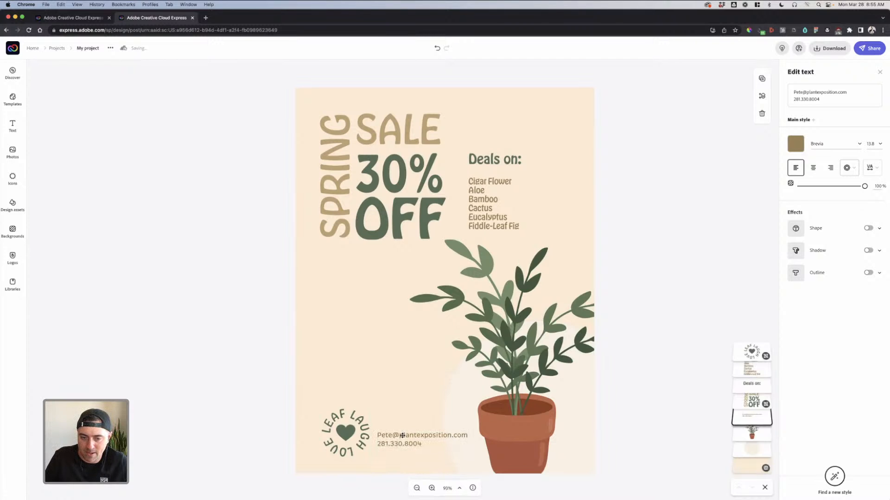
left_click_drag(470, 433, 423, 441)
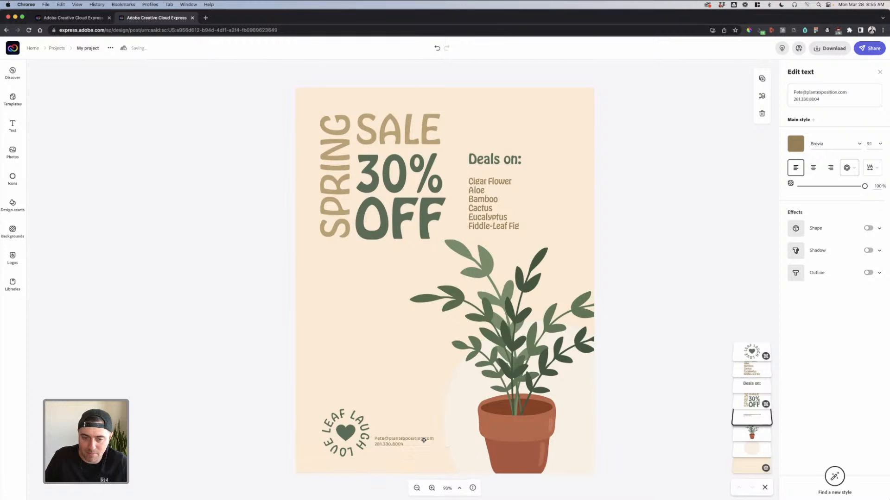
Nudge the Leaf Laugh Love group slightly left and enlarge the contact details text a little.
left_click(449, 425)
left_click(345, 439)
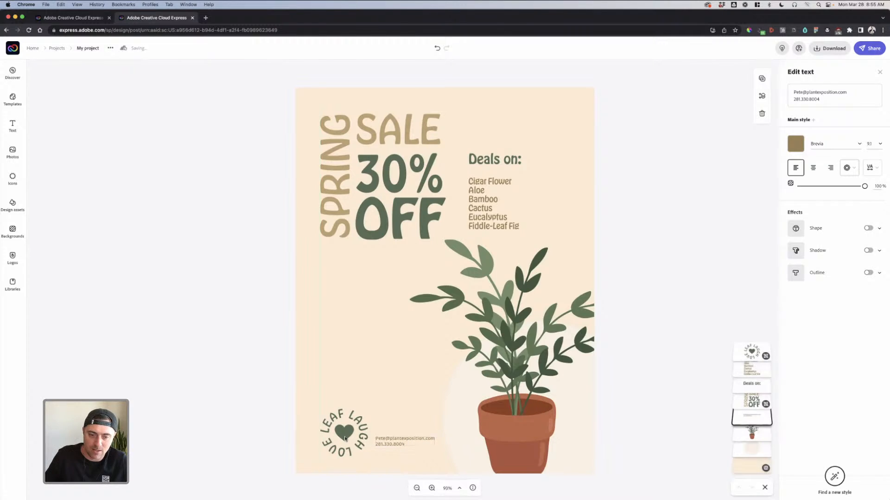
left_click_drag(435, 438, 440, 437)
left_click(654, 329)
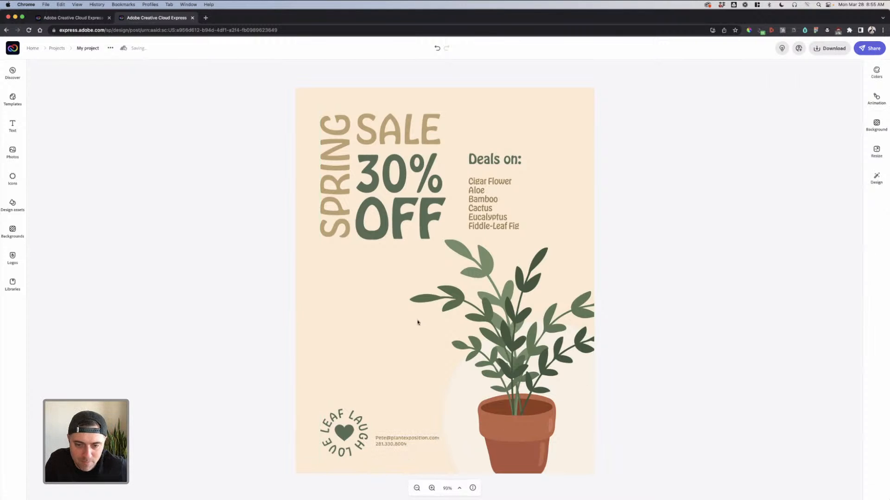